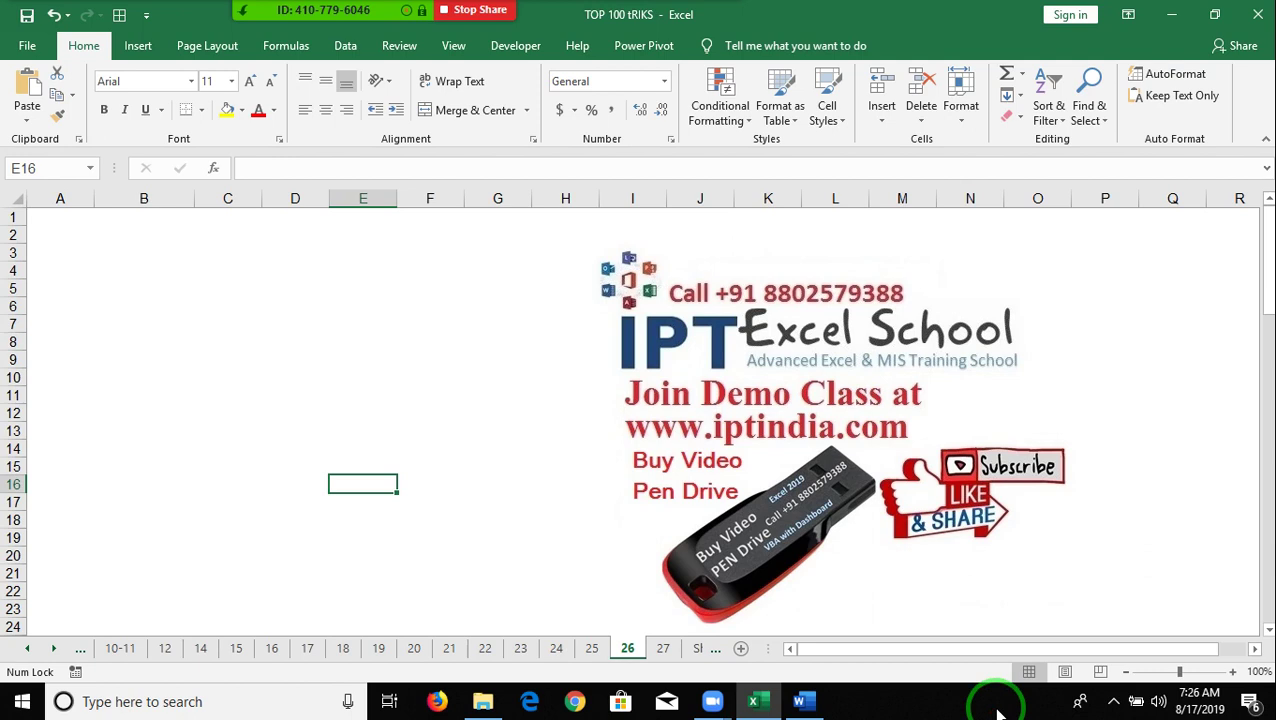
Step: Enter 10 in B3 and 2 in C3 on sheet 26
left_click(157, 250)
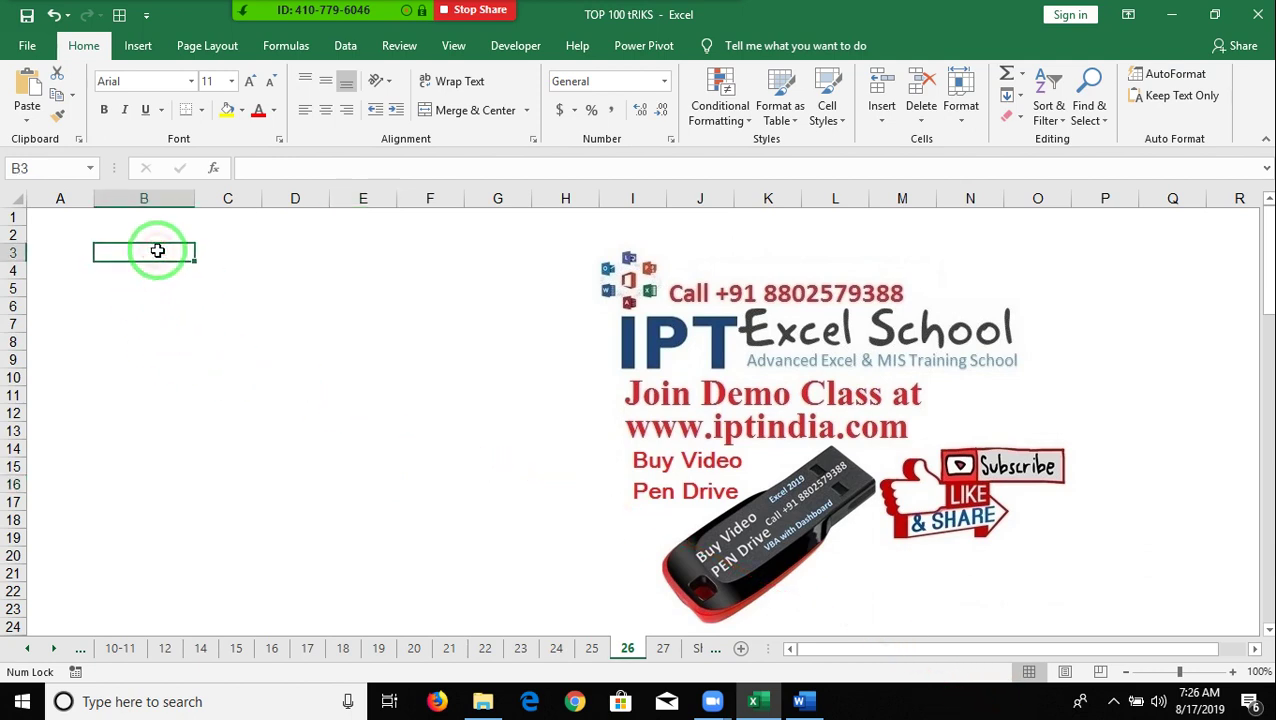
type("10")
key("Tab")
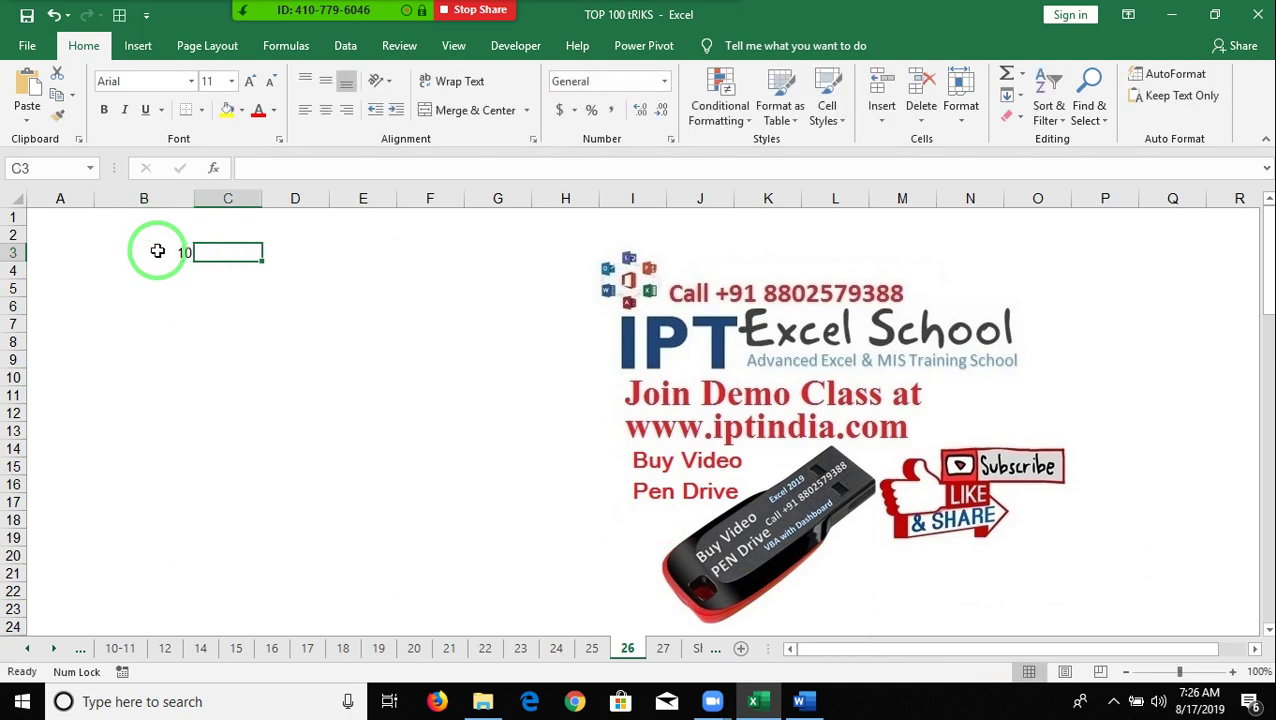
type("2")
key("Return")
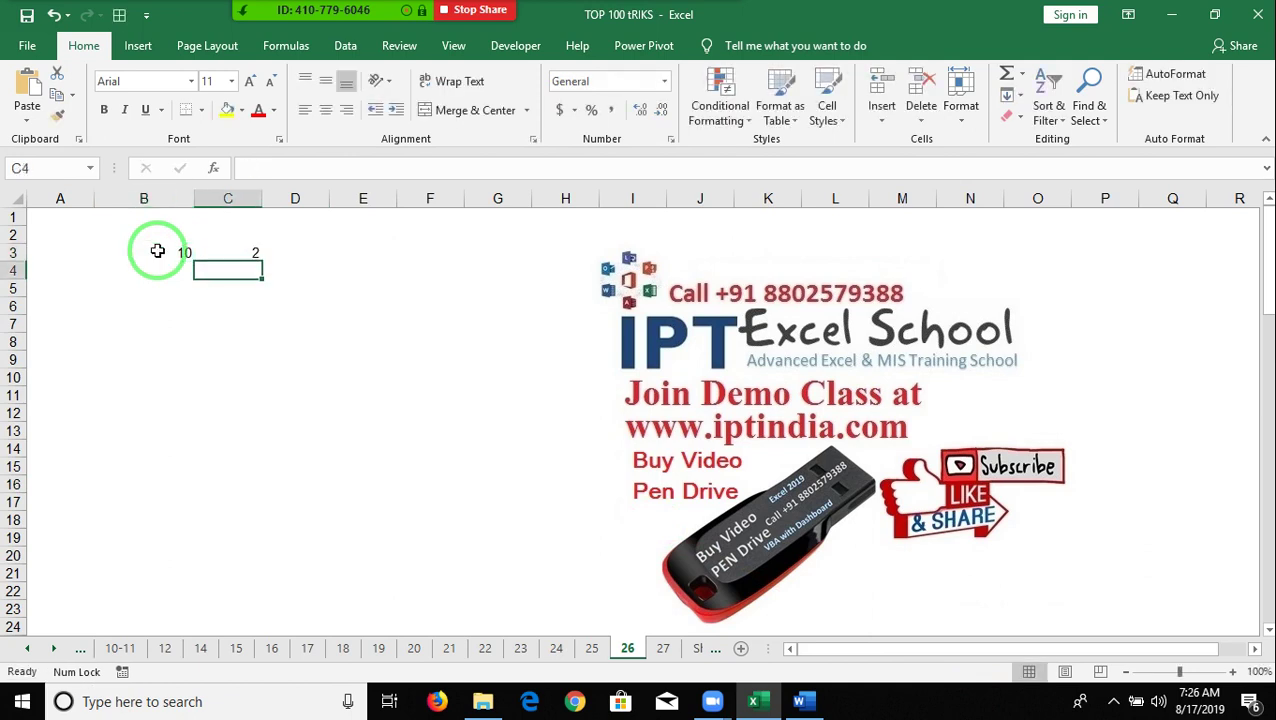
key("Down")
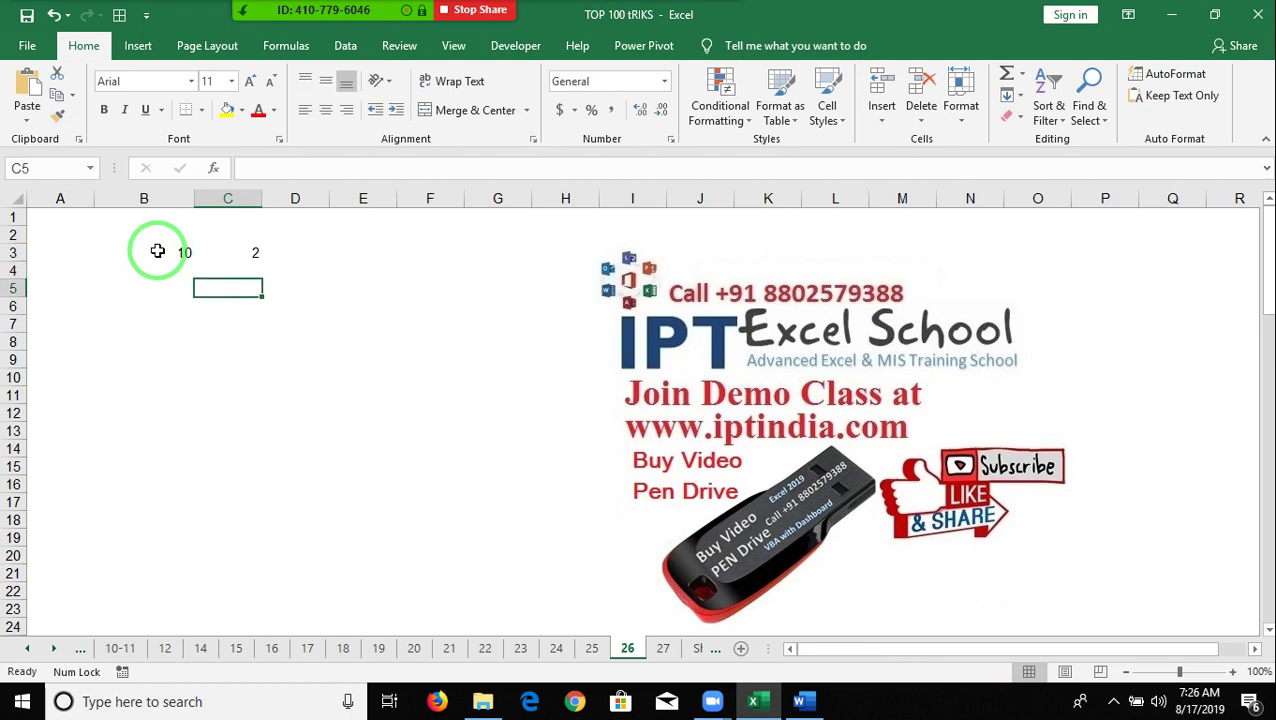
key("Left")
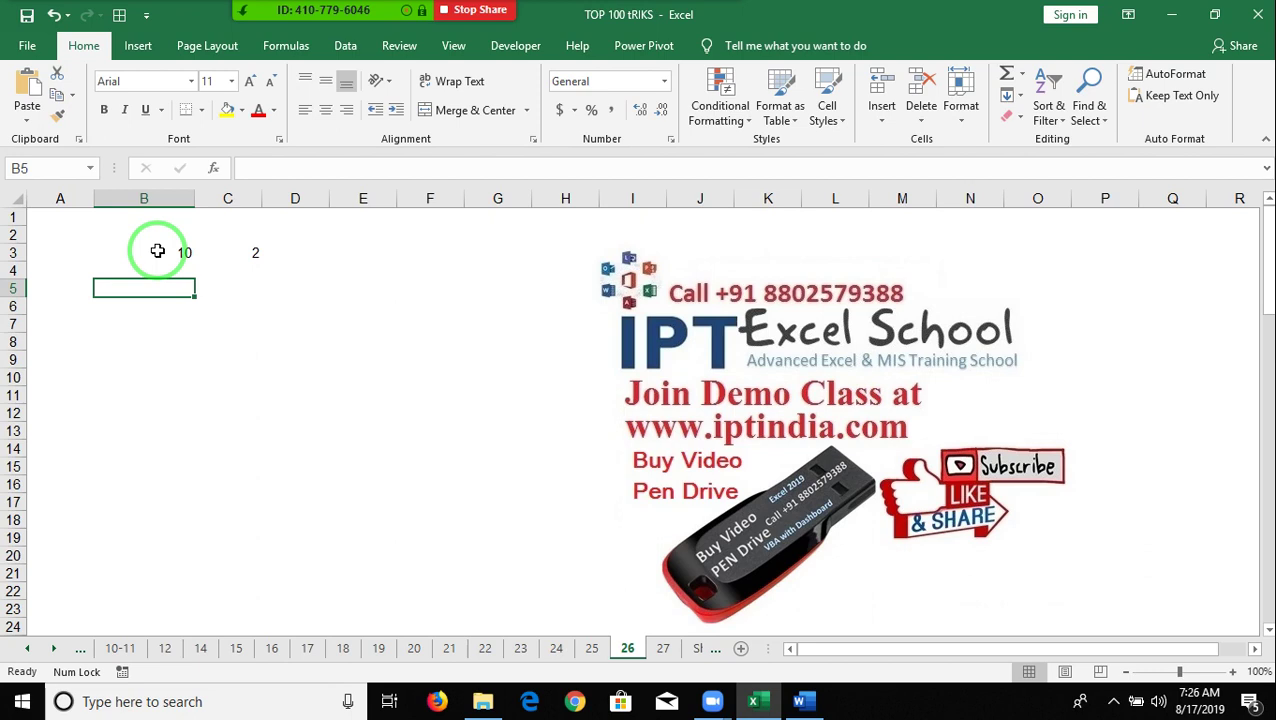
key("Up")
key("Up")
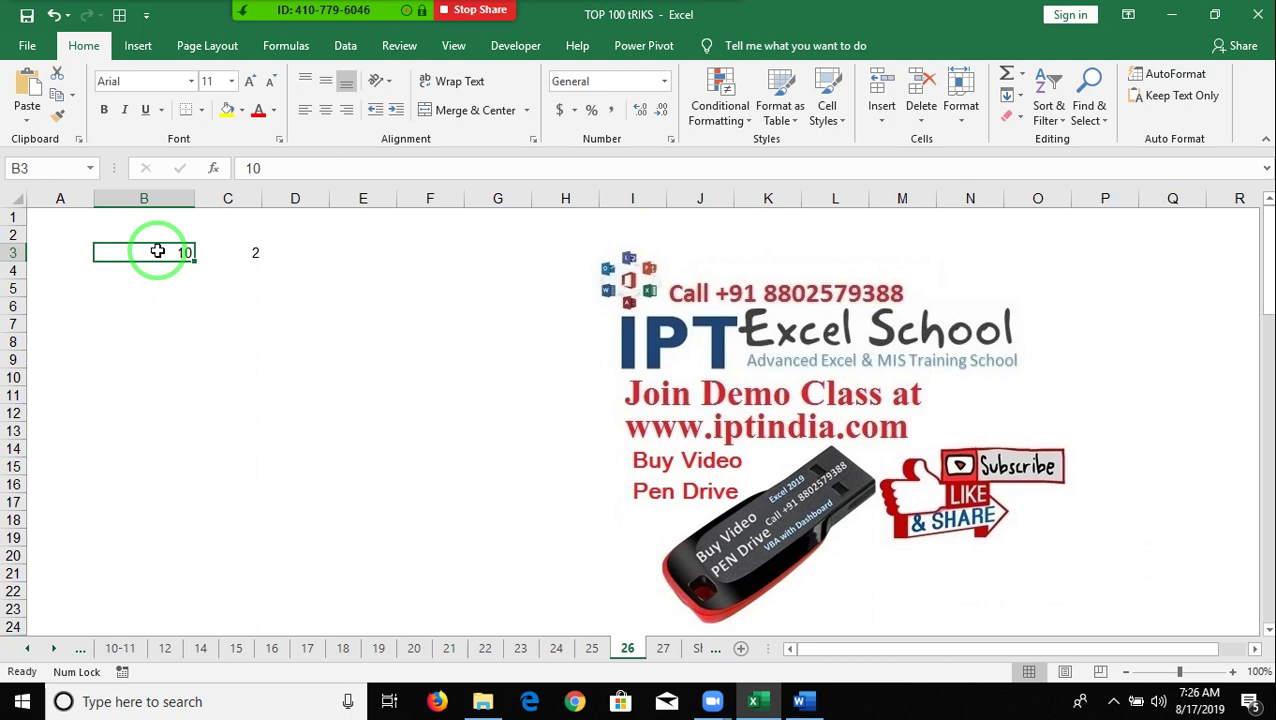
key("Return")
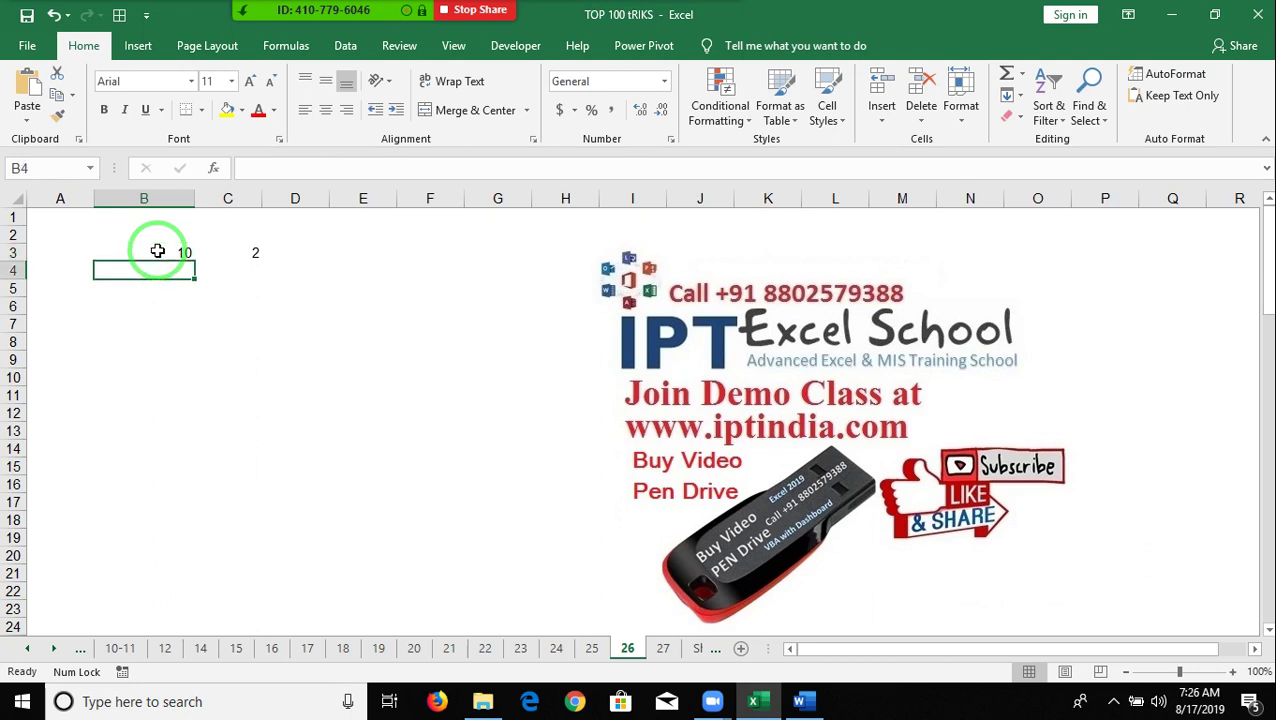
Step: Enter =B3/C3&":"&1 in B4 so it shows the ratio 5:1
type("=")
left_click(157, 251)
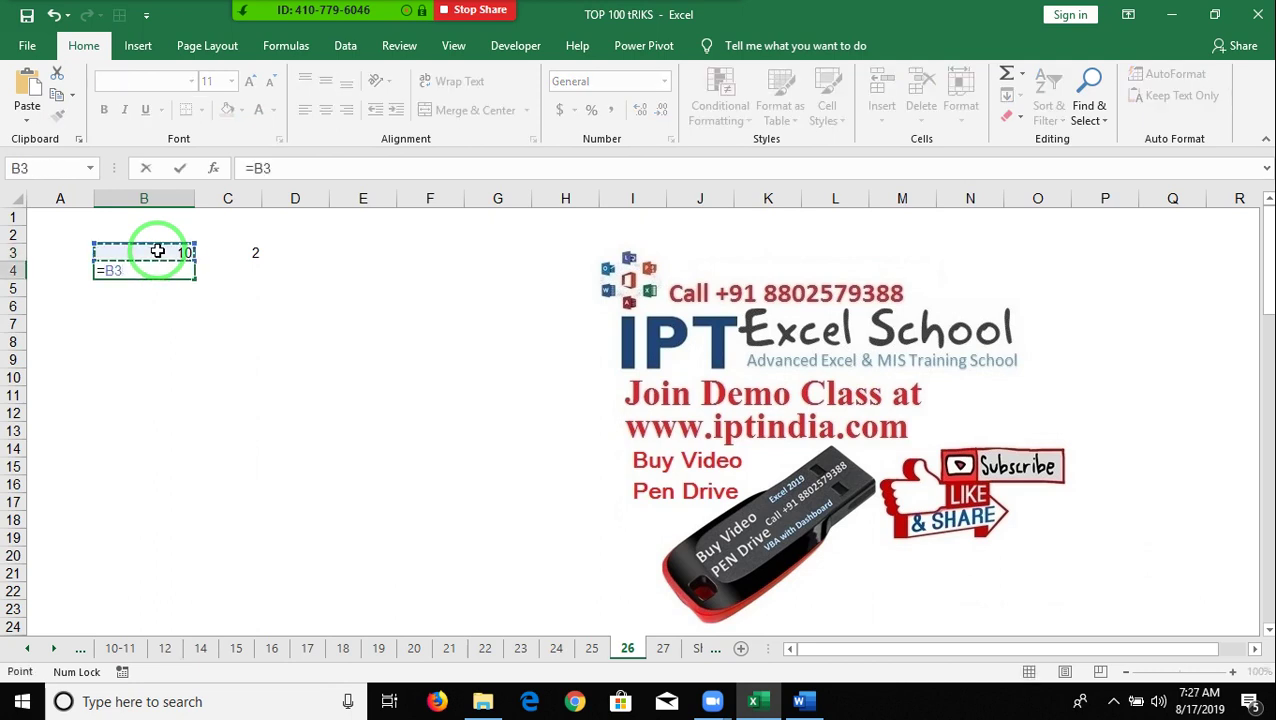
type("/")
key("Right")
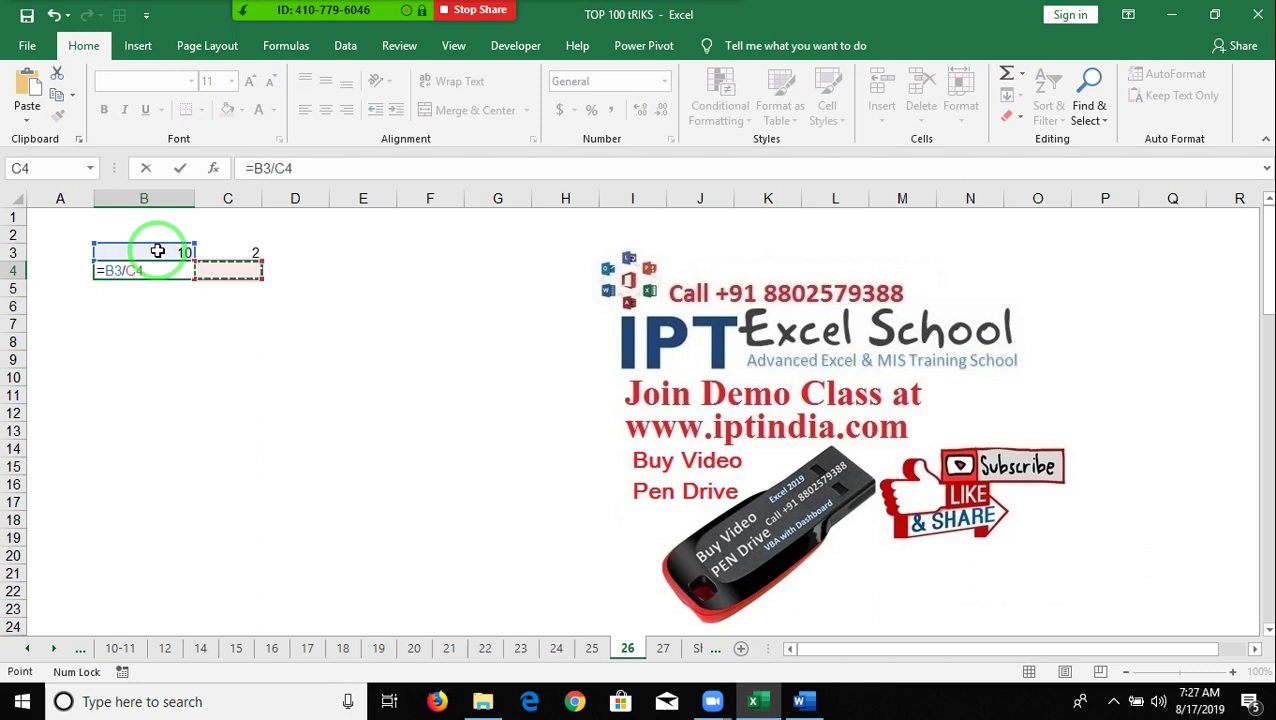
key("Up")
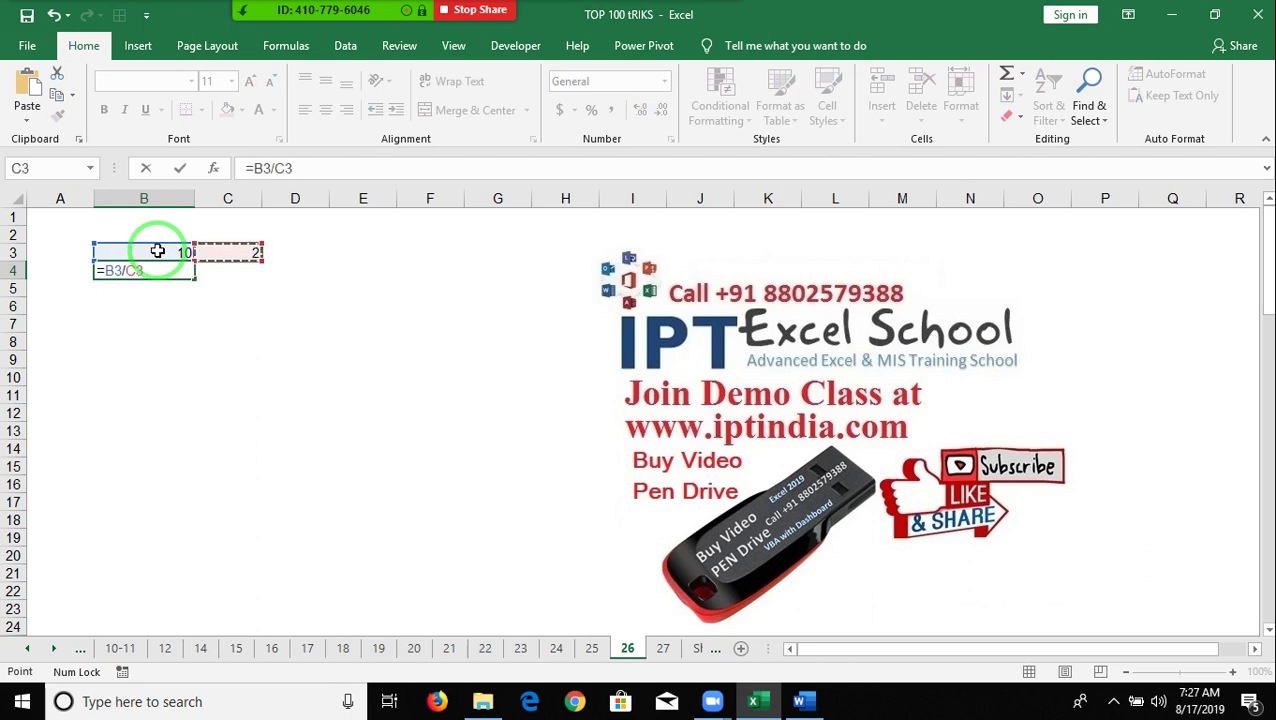
type("&")
type("\".")
type("\":\"")
type("&")
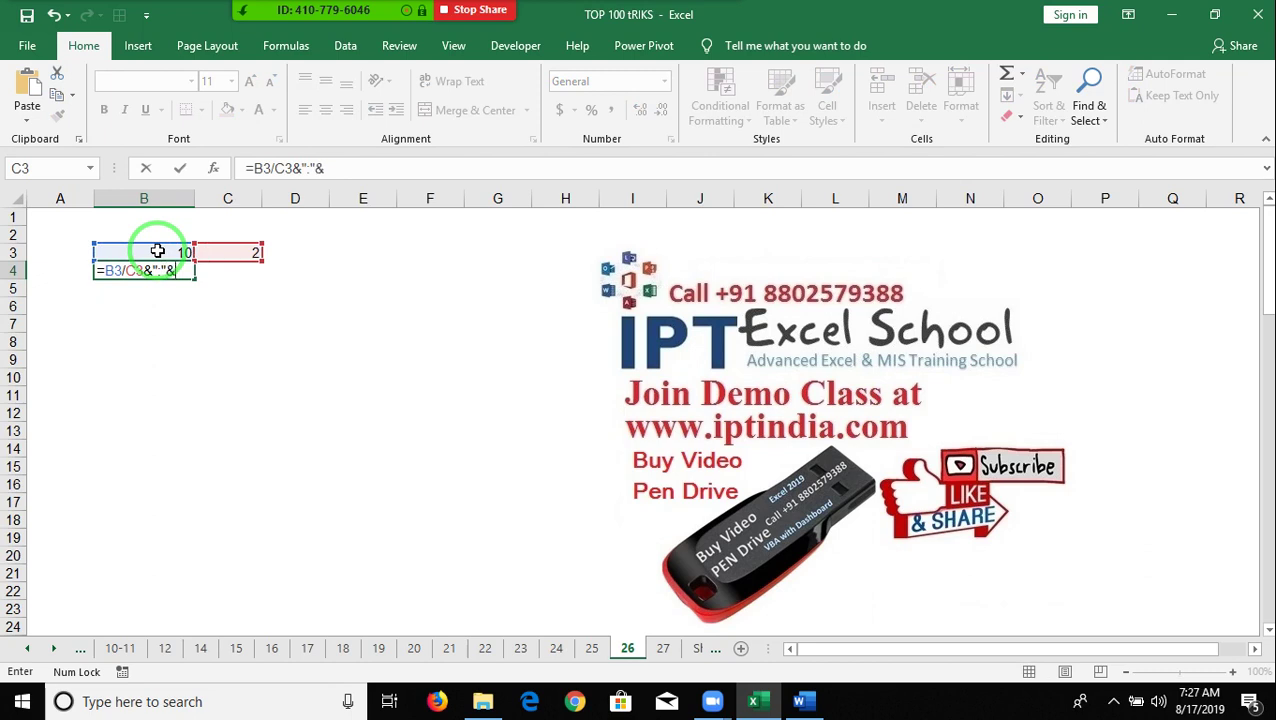
type("1")
key("Return")
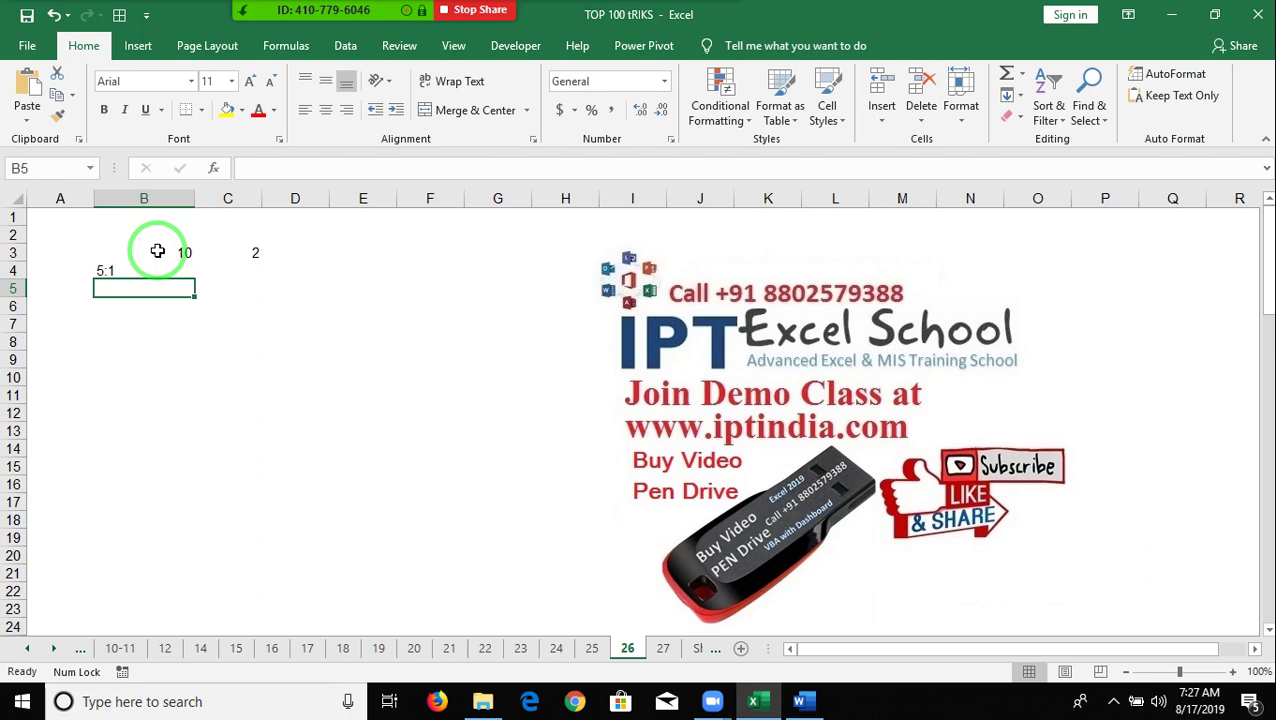
Step: Review the source values in B3 and C3 and the ratio formula in B4
key("Up")
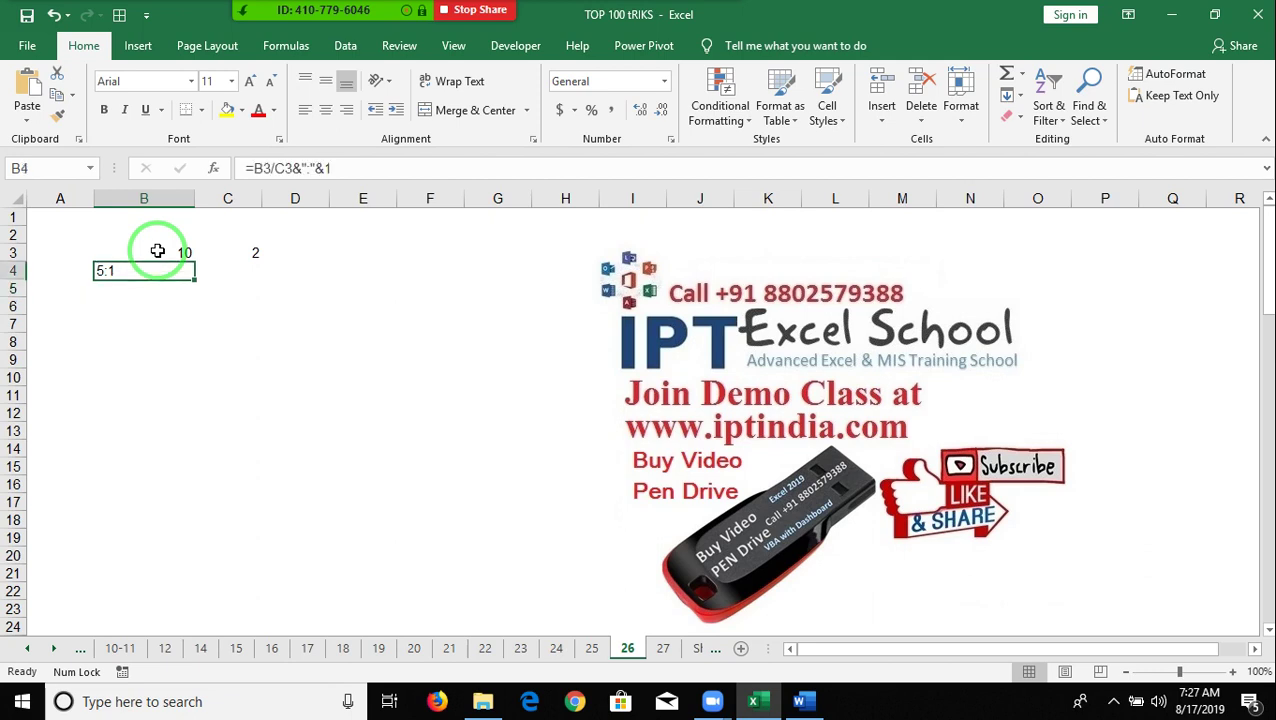
key("Up")
key("Right")
key("Down")
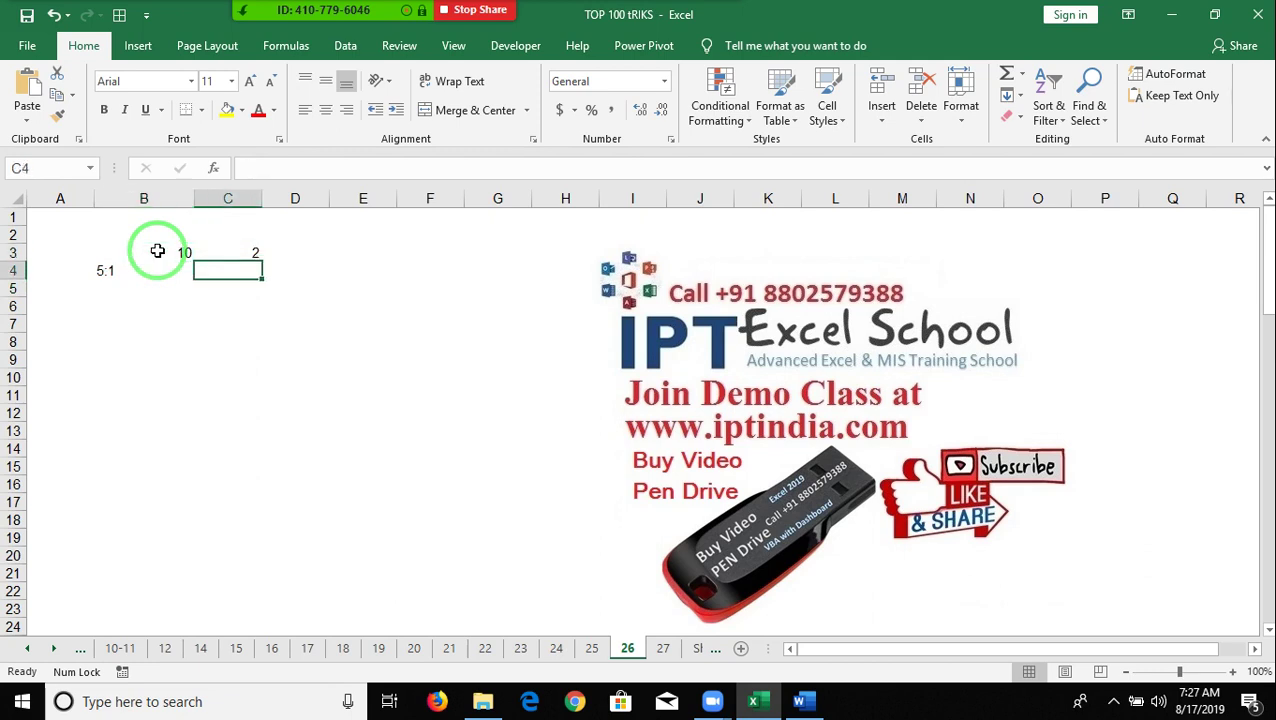
key("Left")
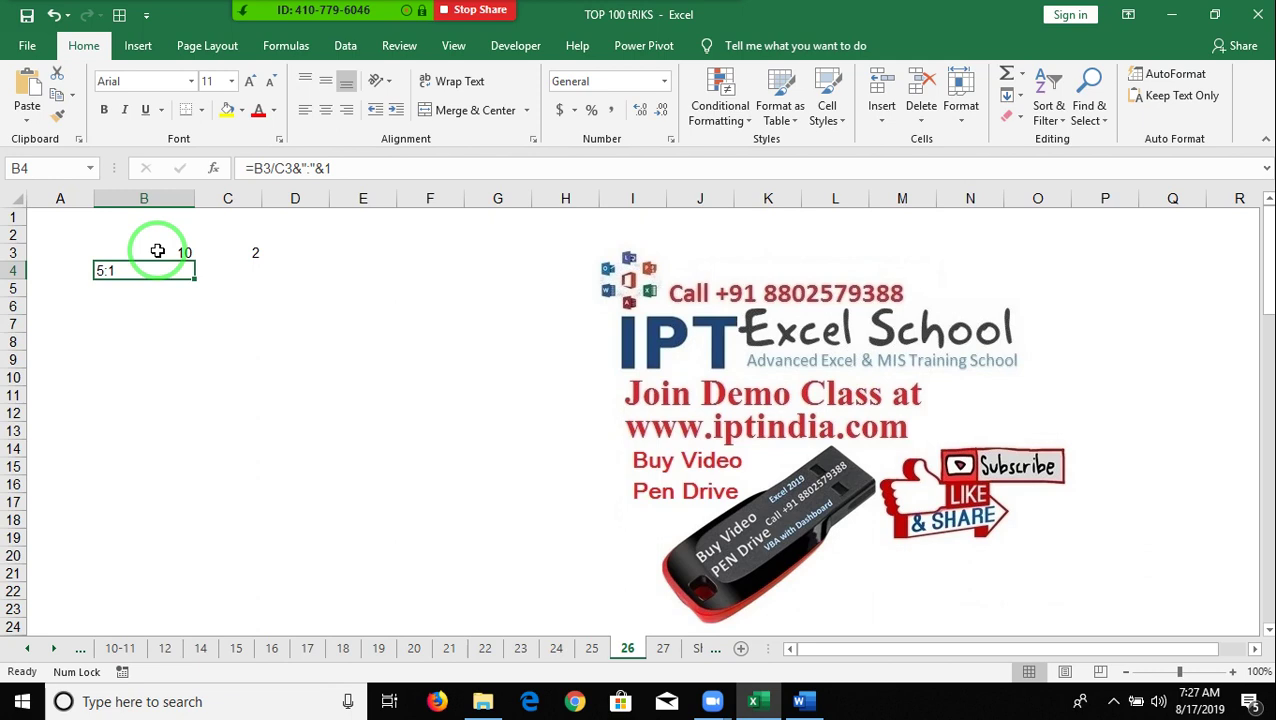
key("Return")
key("Up")
Step: Leave sheet 26 and display the empty sheet 27
left_click(663, 649)
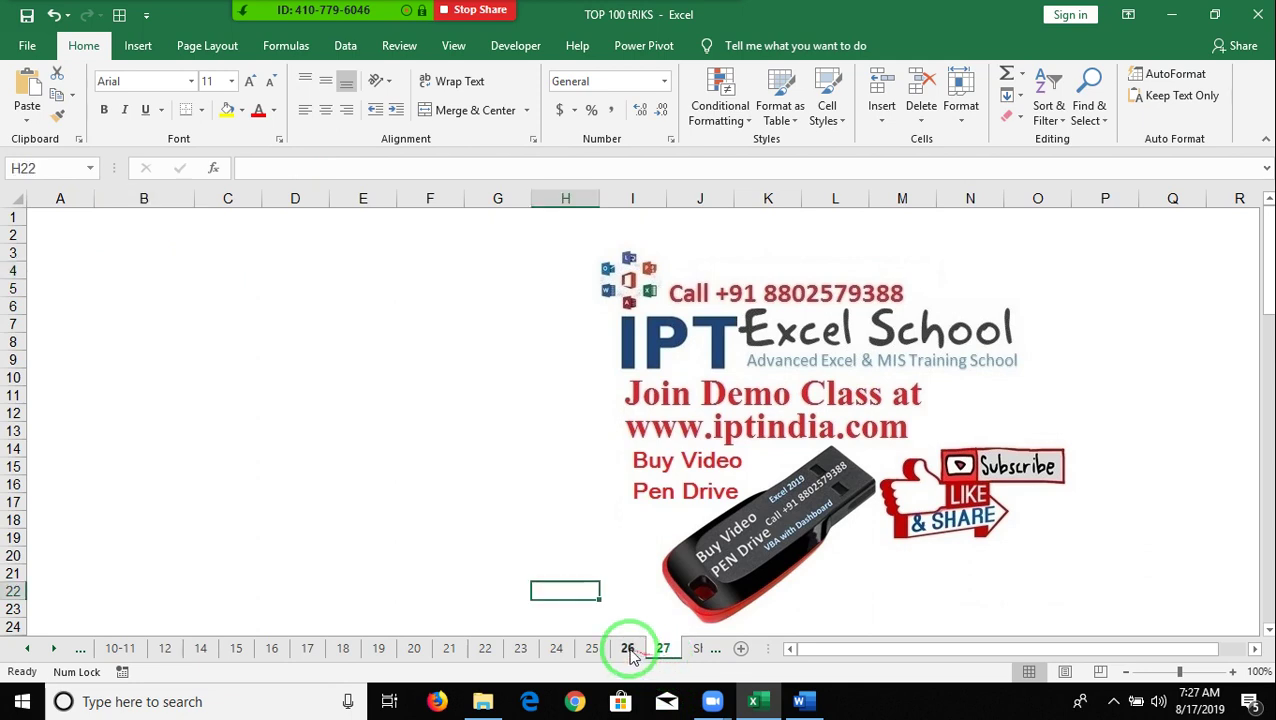
left_click(627, 649)
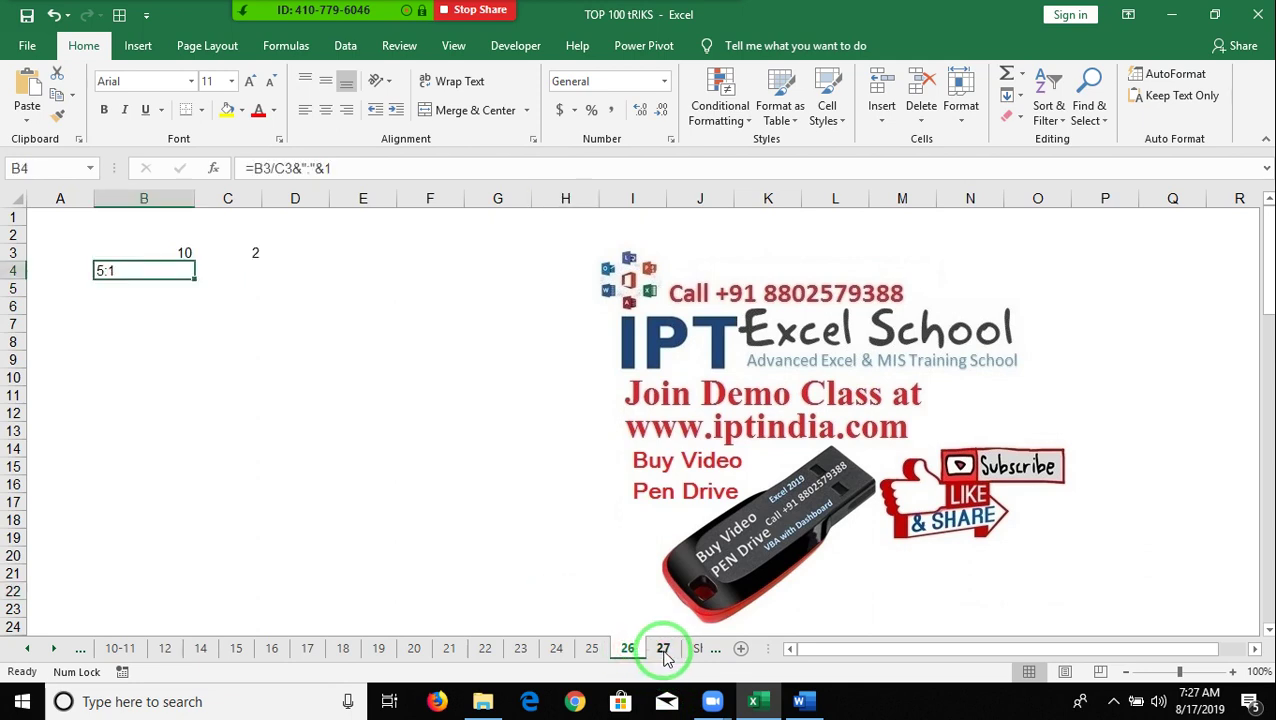
left_click(663, 649)
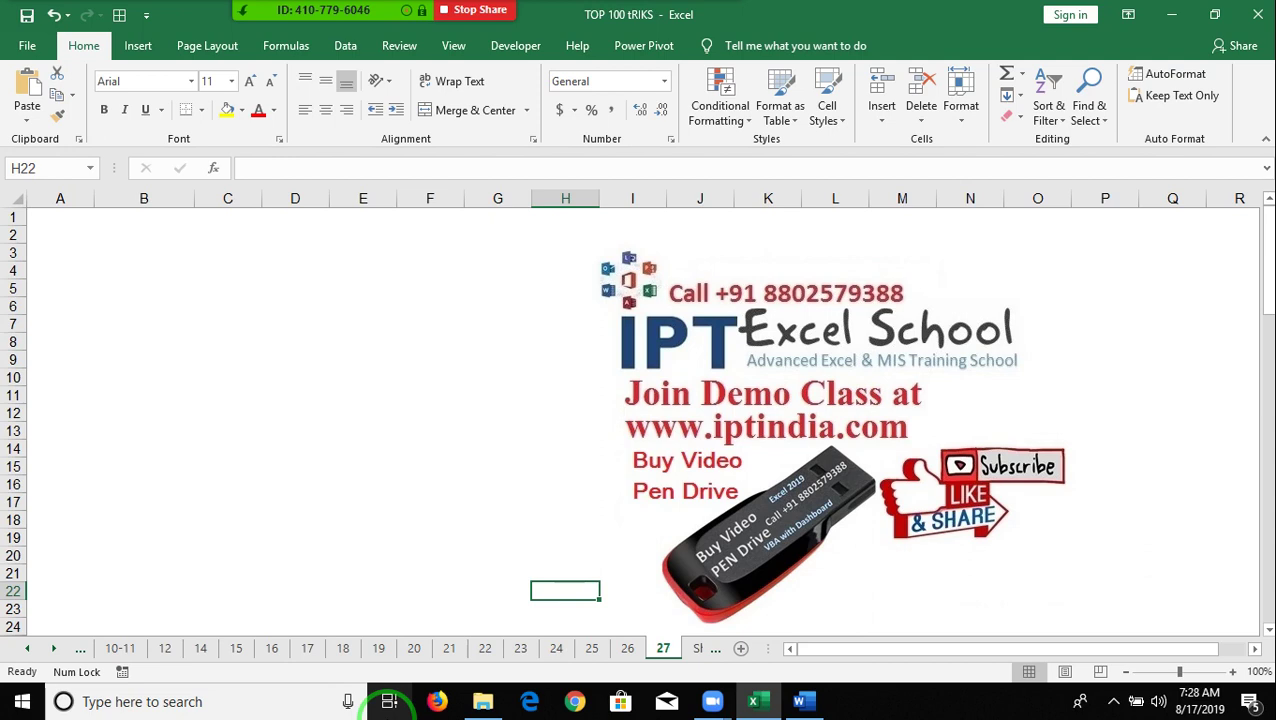
Step: Put 625 in B6 and =B6^(1/2) in C6, returning the square root 25
left_click(162, 300)
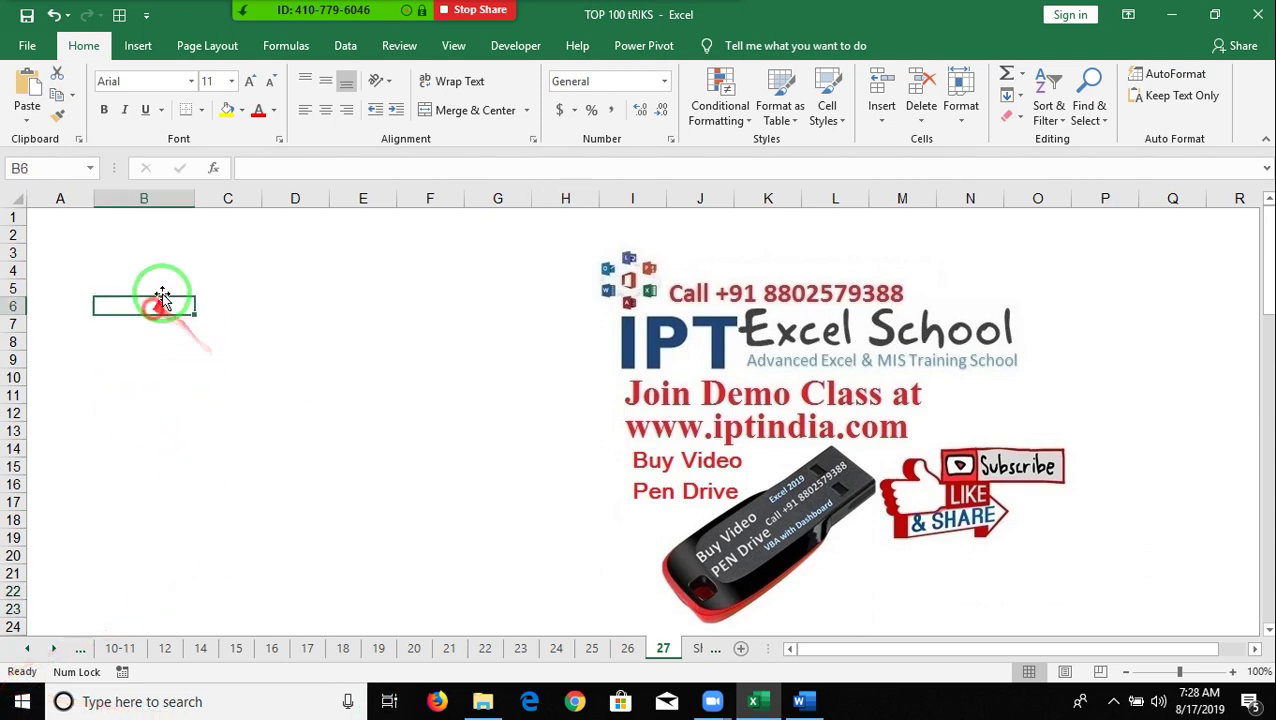
type("625")
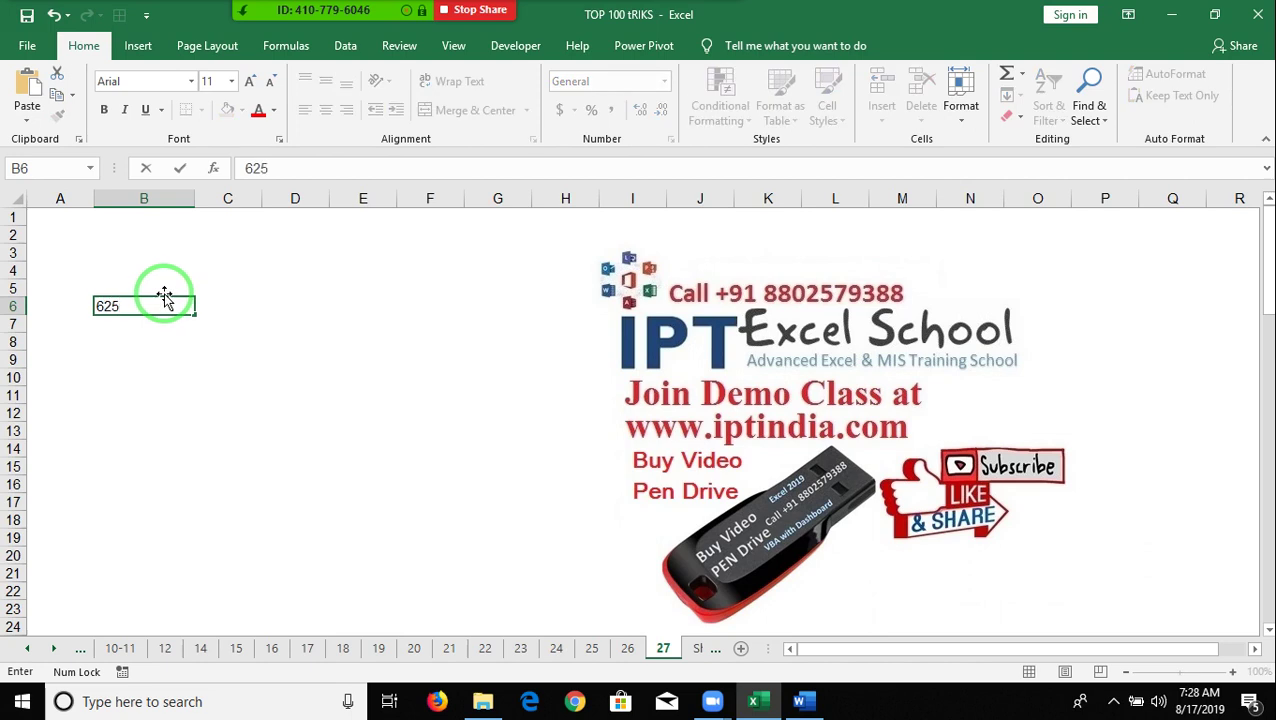
key("Tab")
type("=")
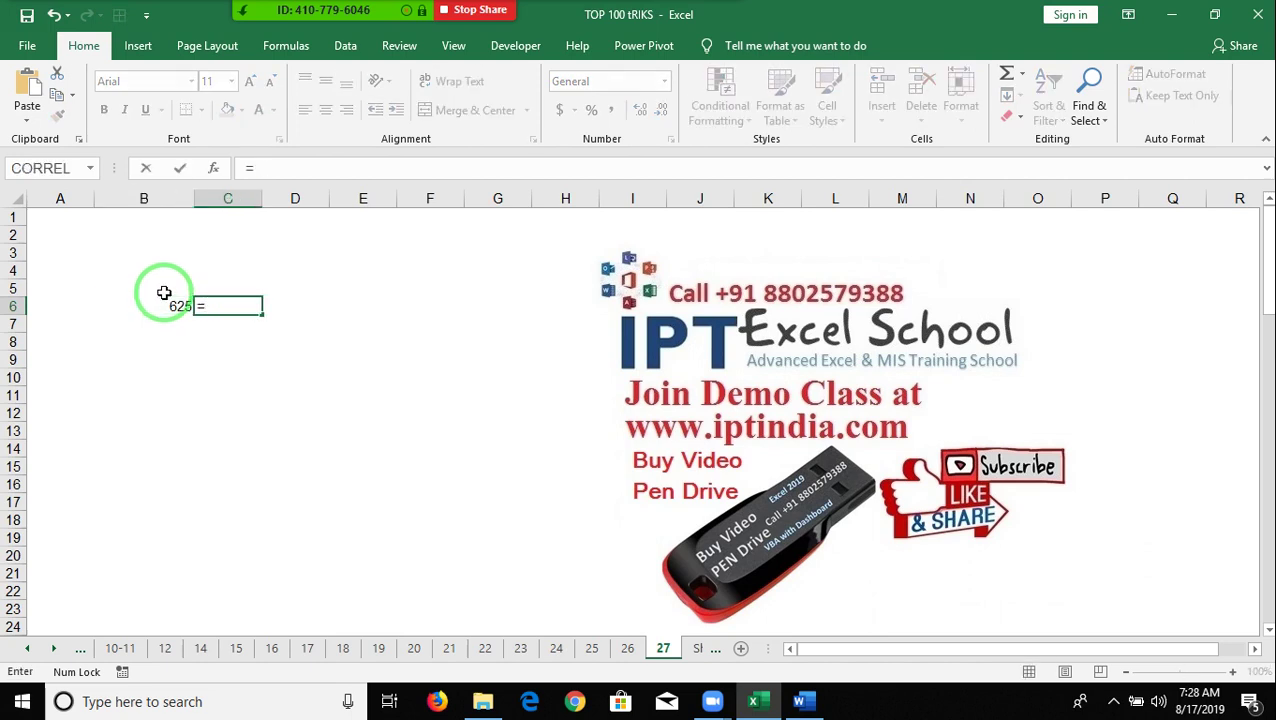
left_click(164, 293)
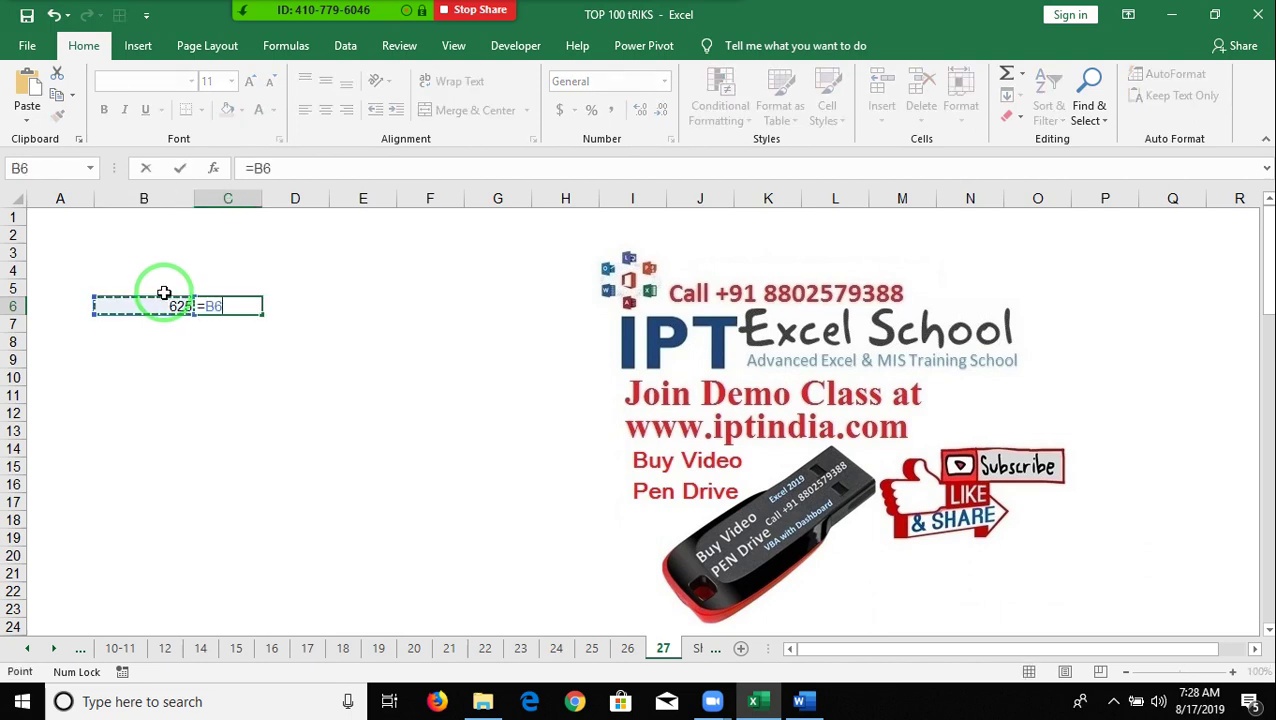
type("^(")
type("1/2")
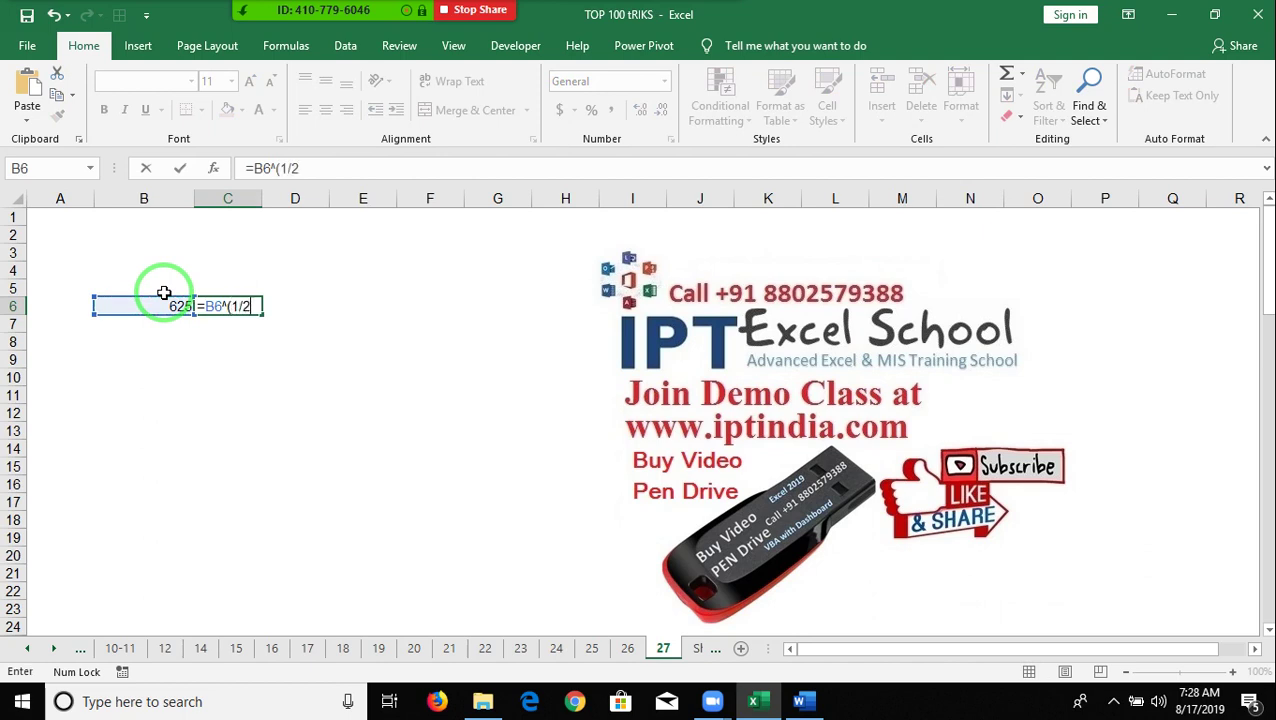
type(")")
key("Return")
key("Up")
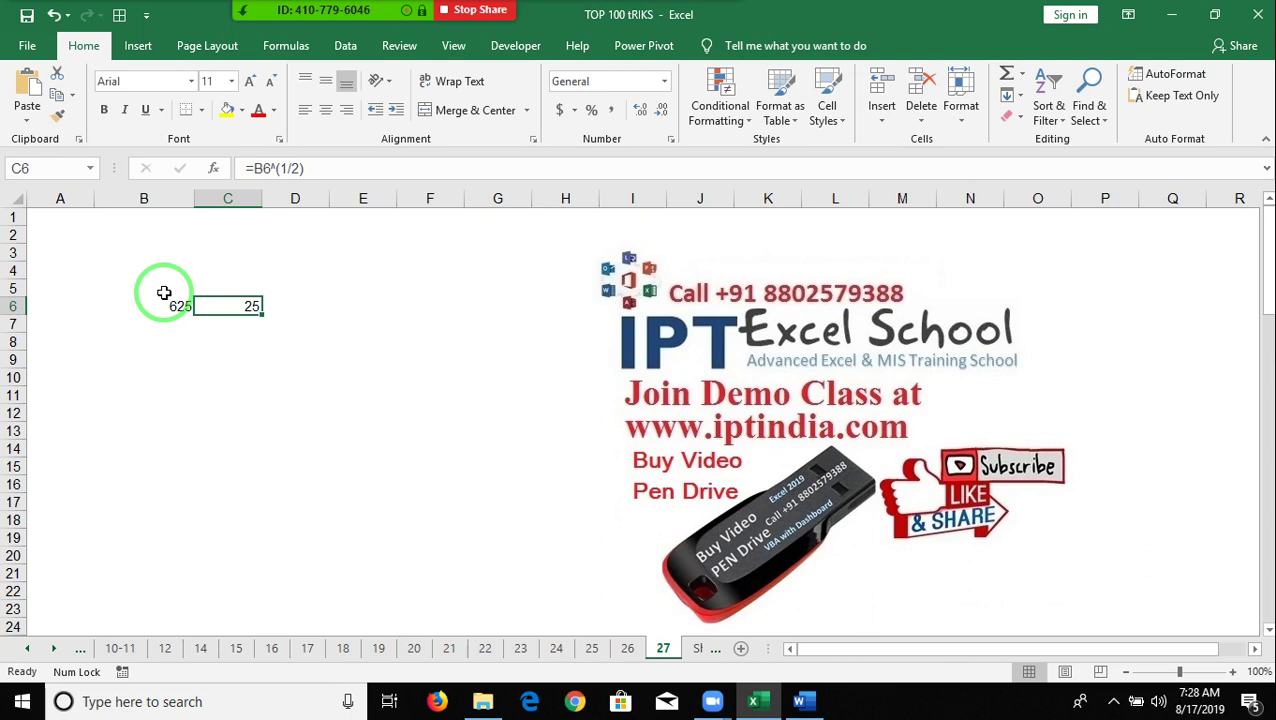
double_click(229, 306)
left_click(240, 309)
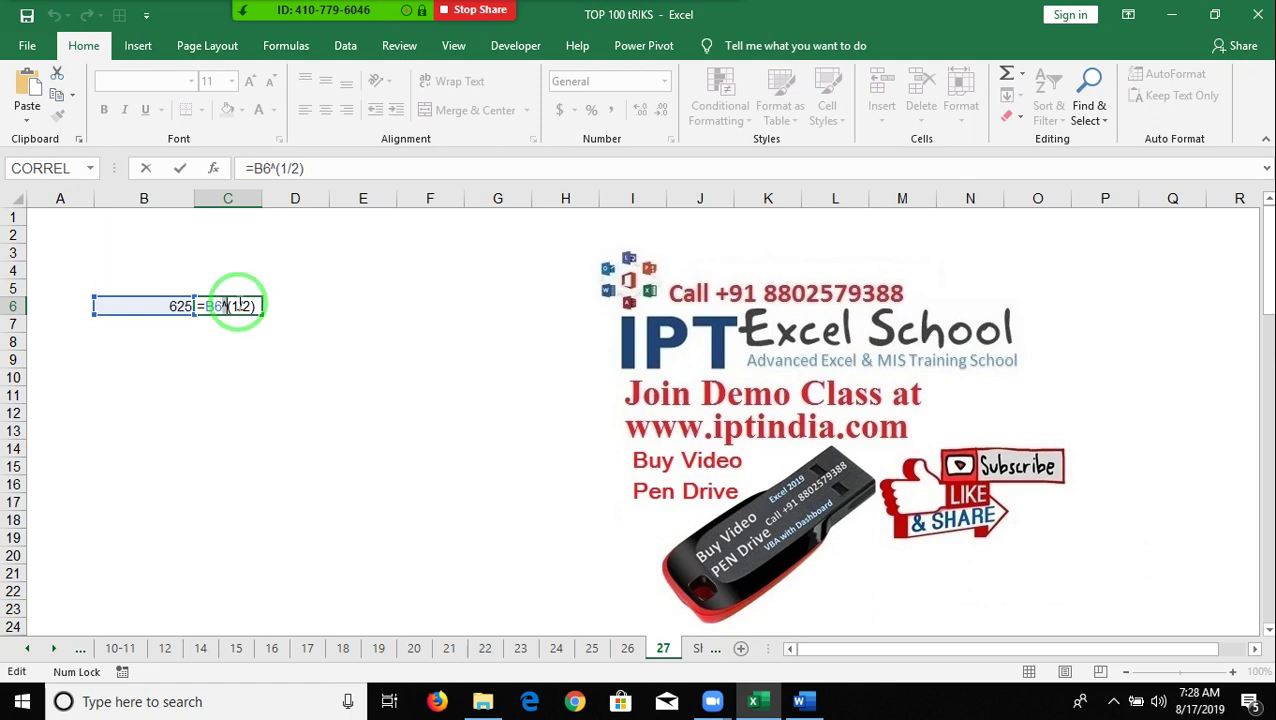
key("Return")
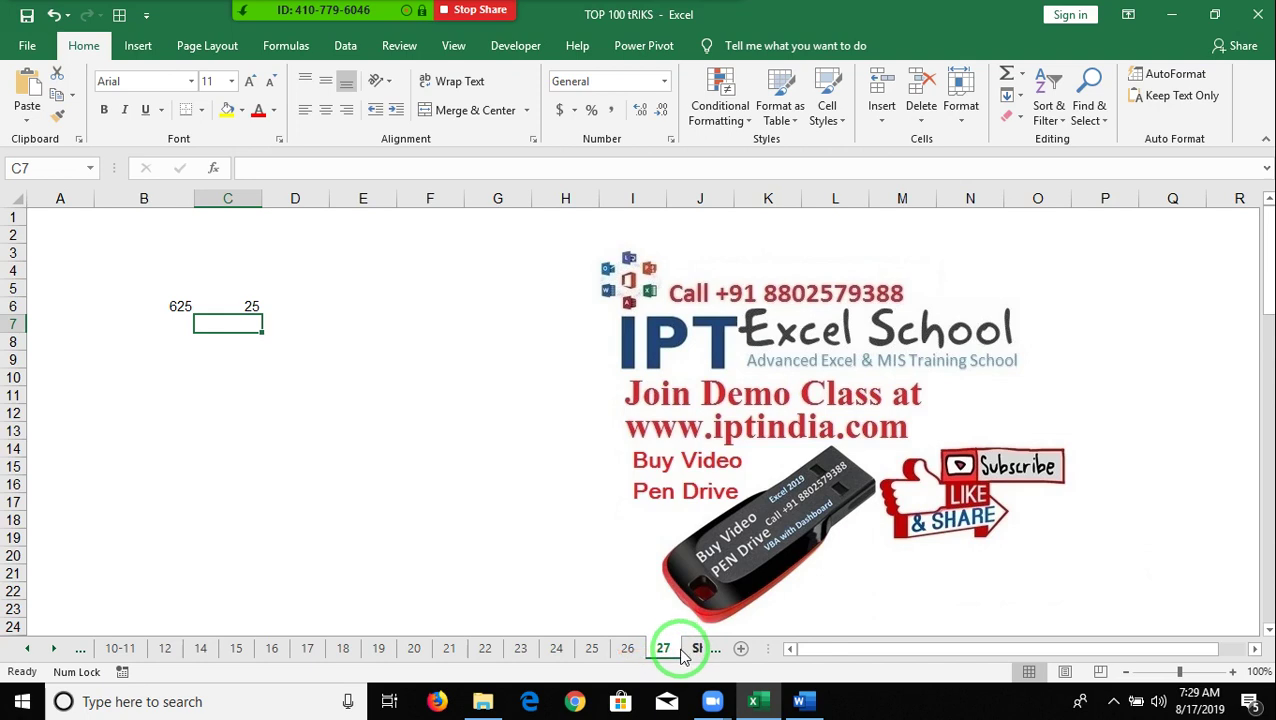
Step: Copy the sheet tab twice, producing sheets 27 (2) and 27 (3)
left_click_drag(663, 649, 685, 655)
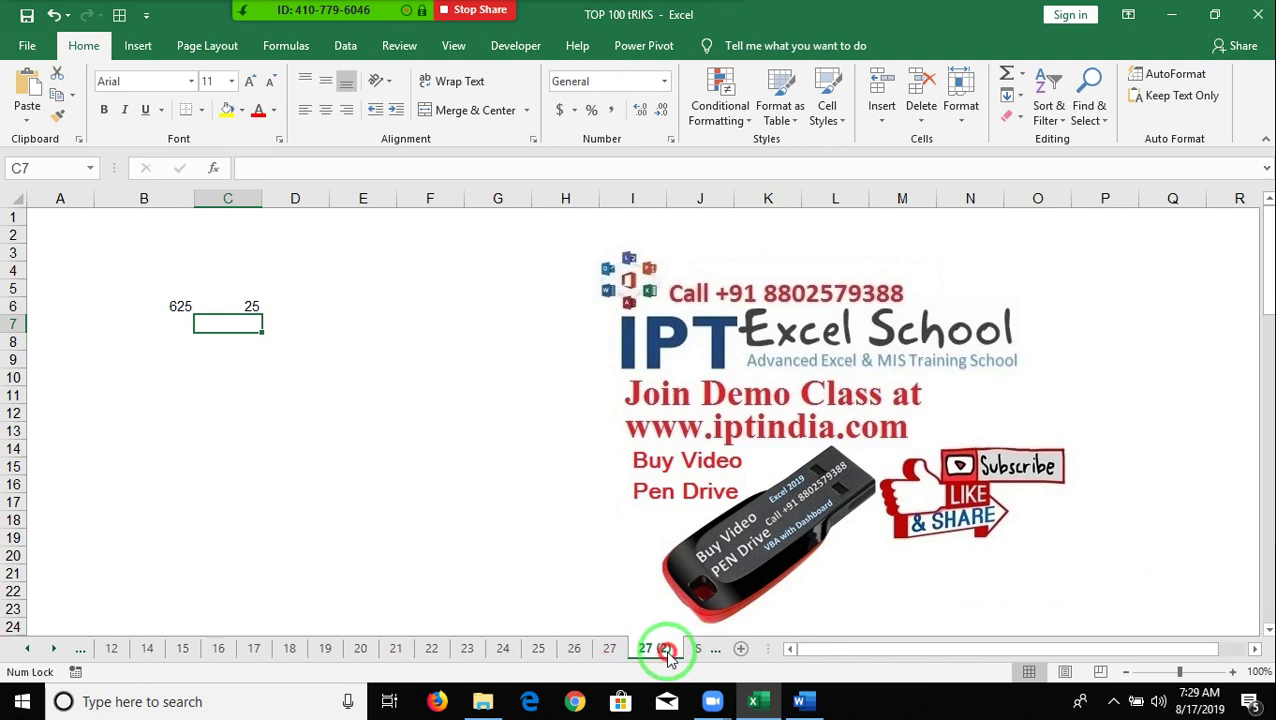
left_click_drag(685, 655, 560, 660)
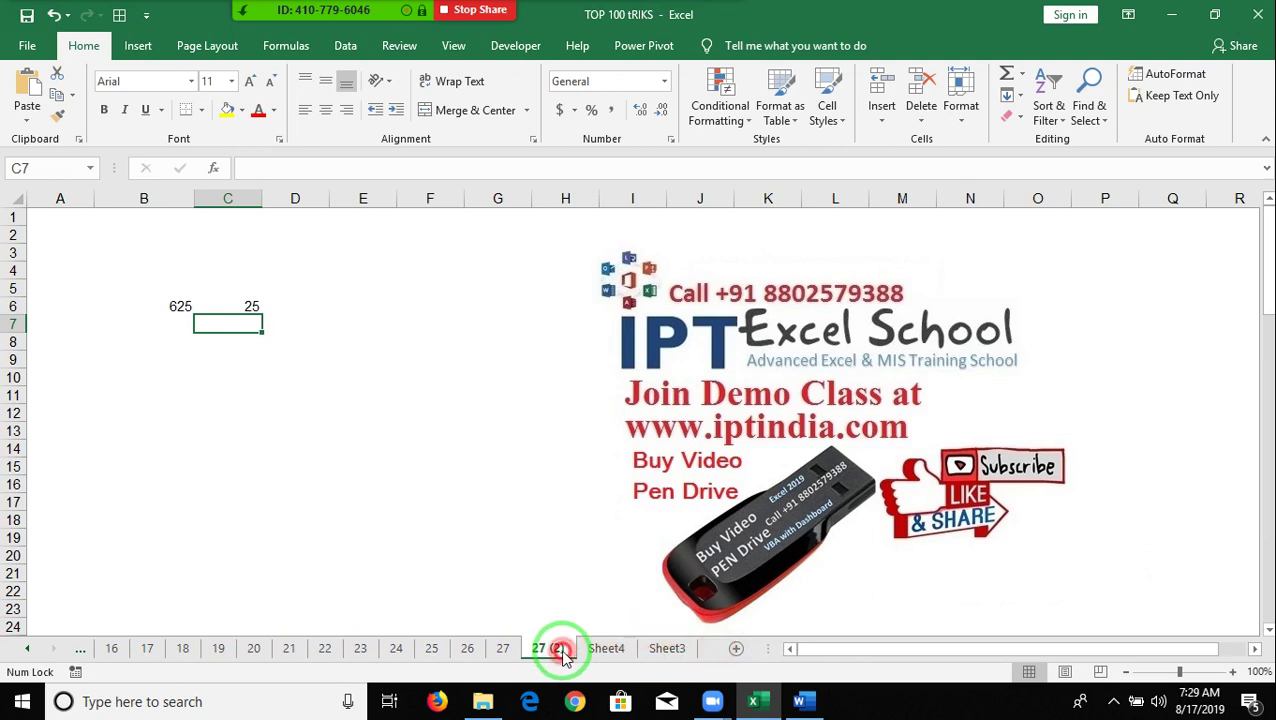
key("Return")
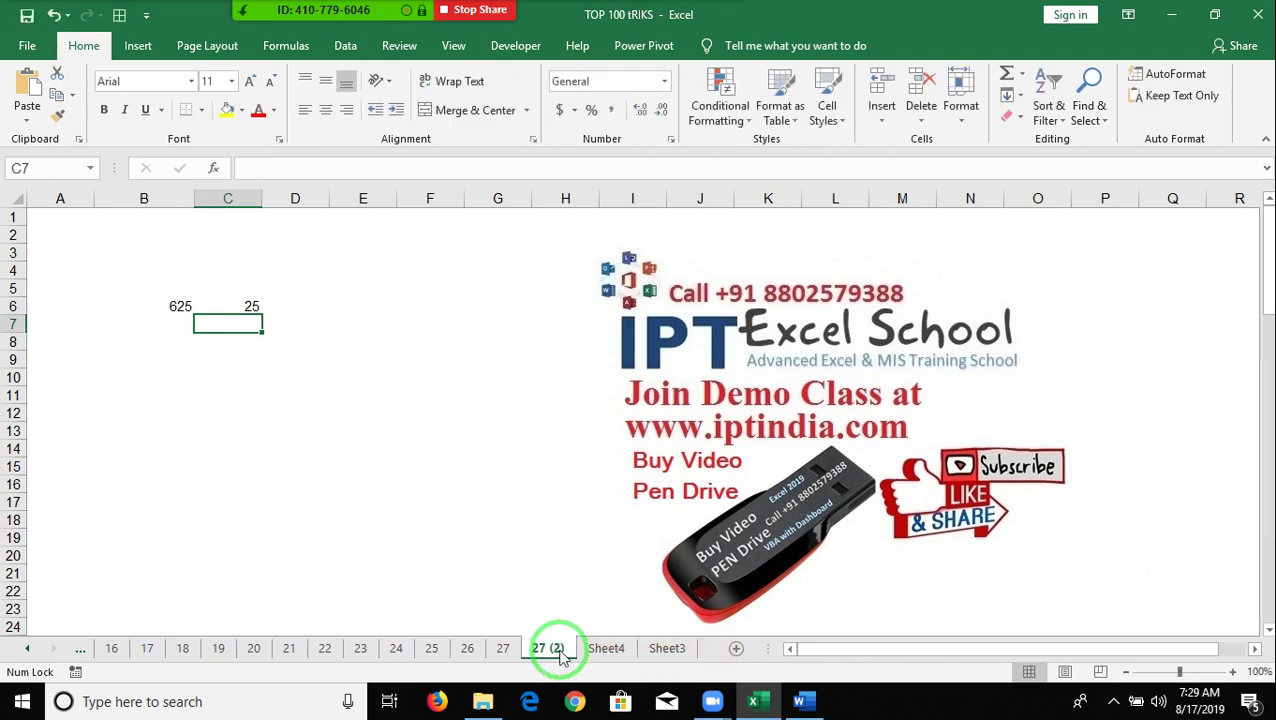
left_click_drag(600, 631, 575, 648)
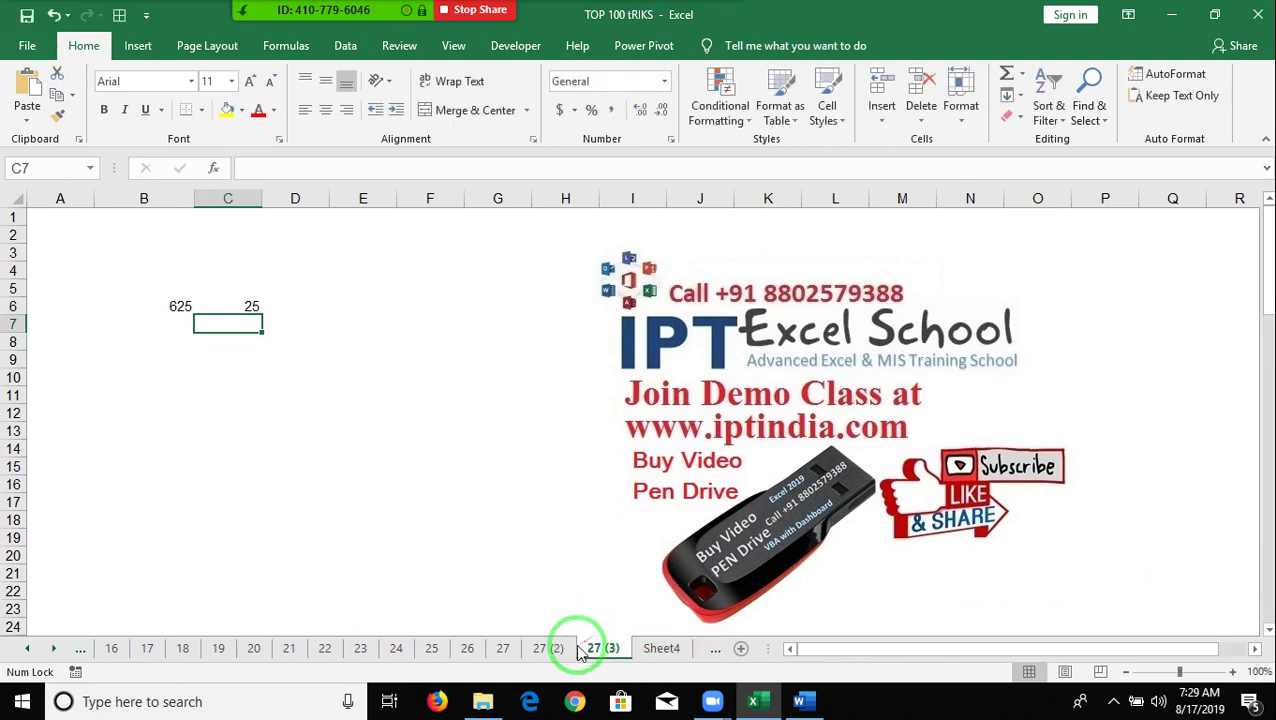
Step: Rename sheet 27 (2) to 28
double_click(556, 648)
type("26")
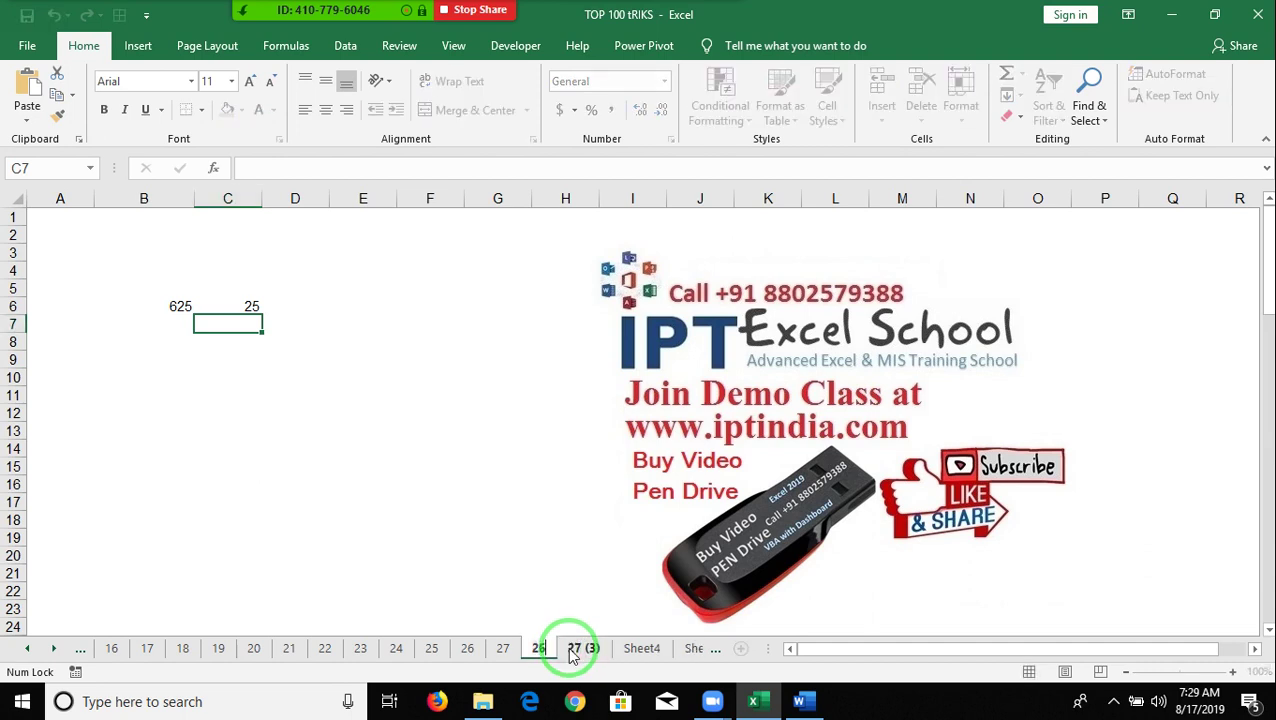
key("BackSpace")
type("8")
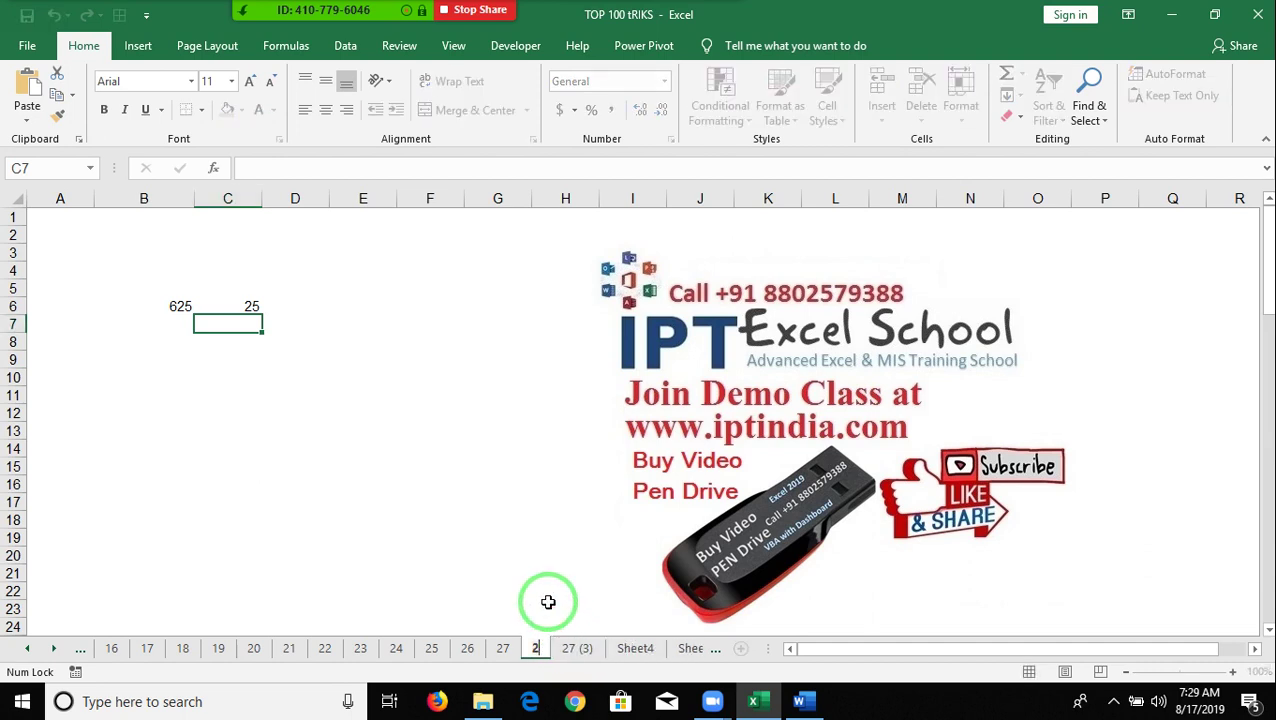
left_click(695, 537)
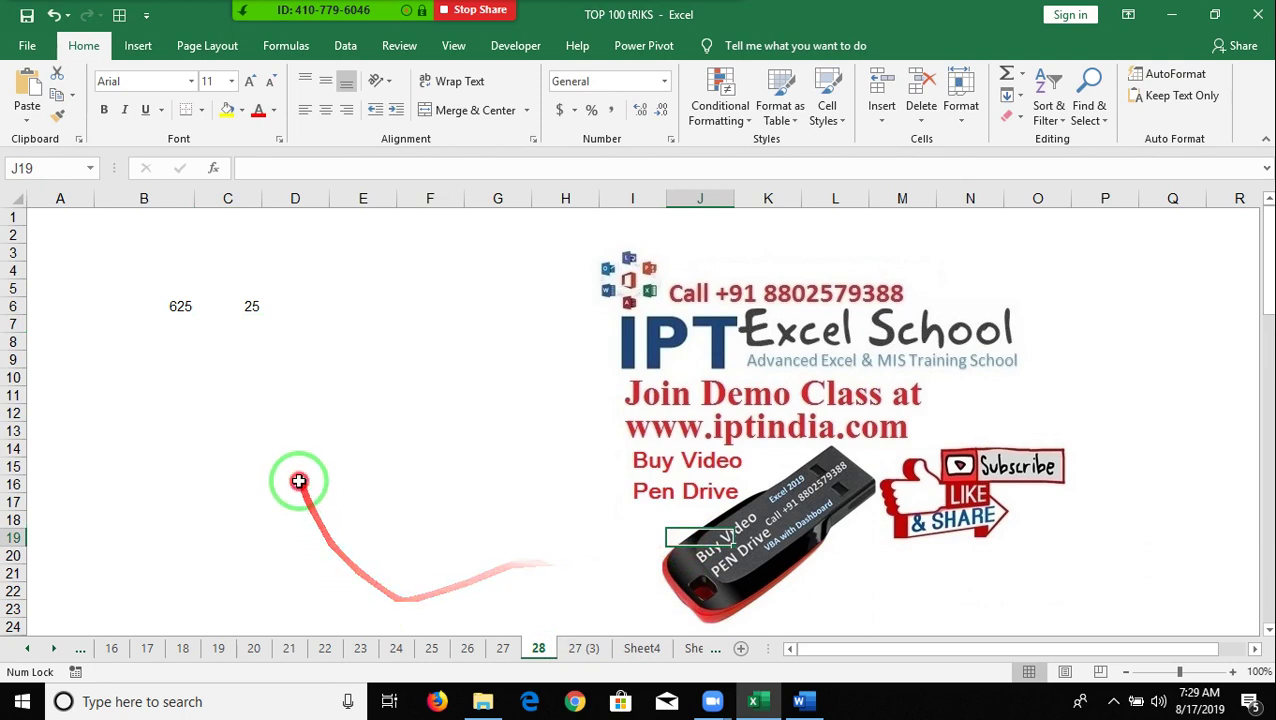
Step: Clear the copied 625 and 25 values from B4:D9 on sheet 28
left_click(285, 478)
left_click_drag(150, 270, 277, 354)
key("Delete")
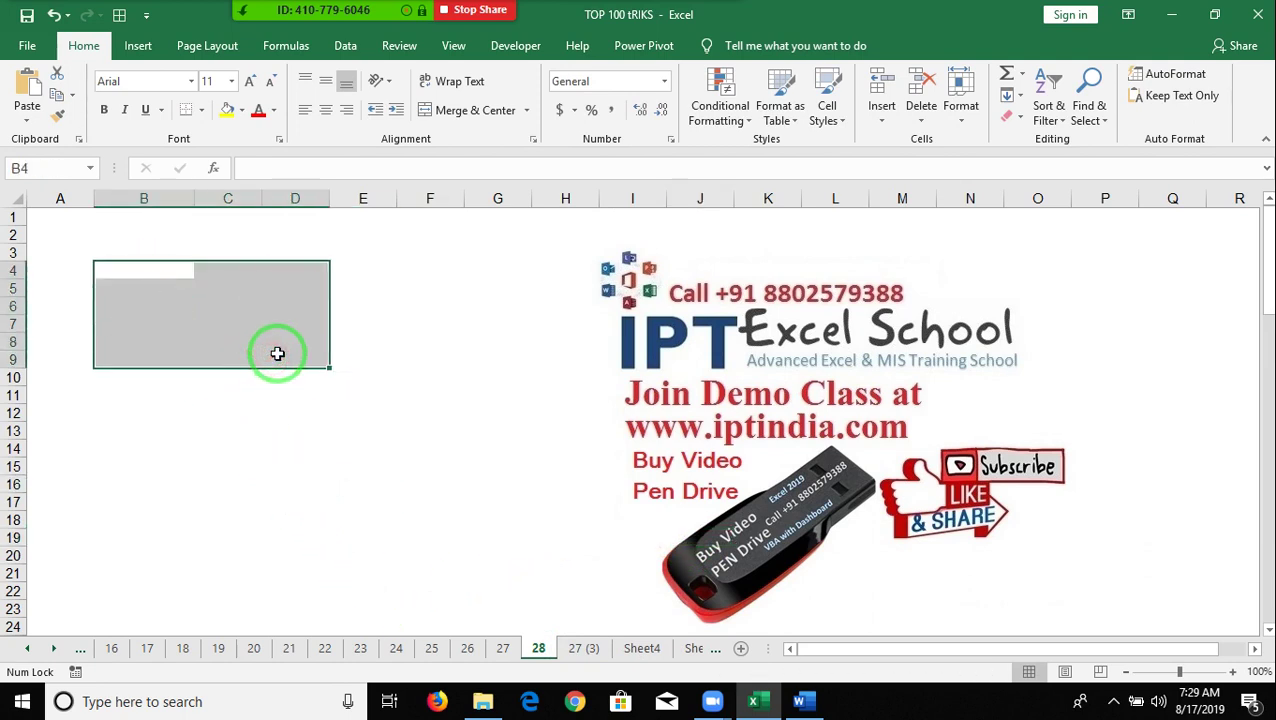
key("Left")
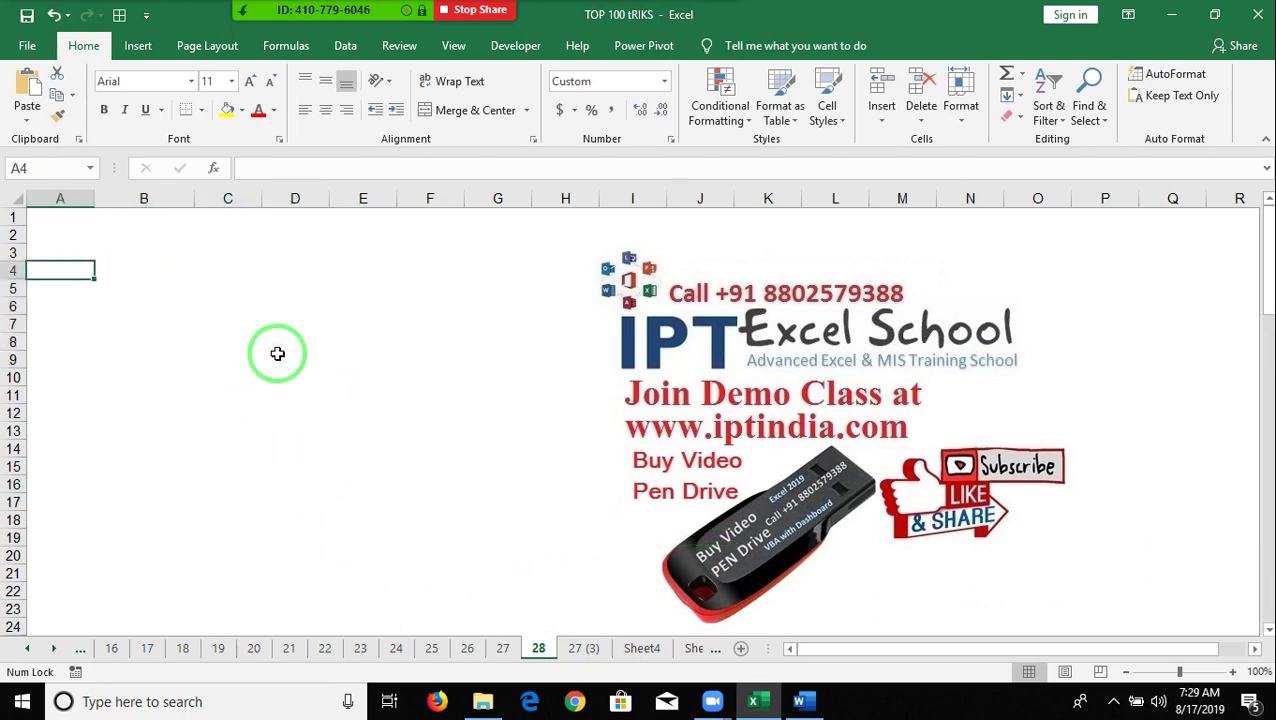
Step: Enter =TODAY() in B4 of sheet 28, displaying 8/17/2019
key("Right")
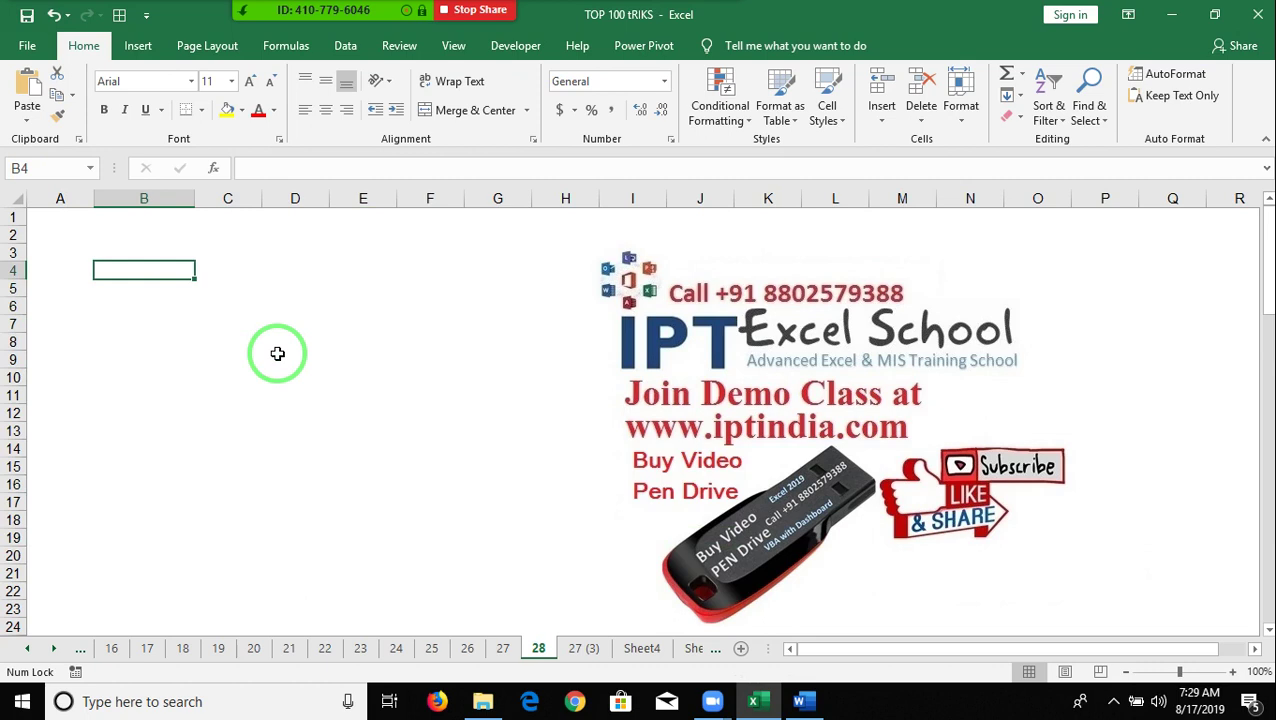
type("=toeda")
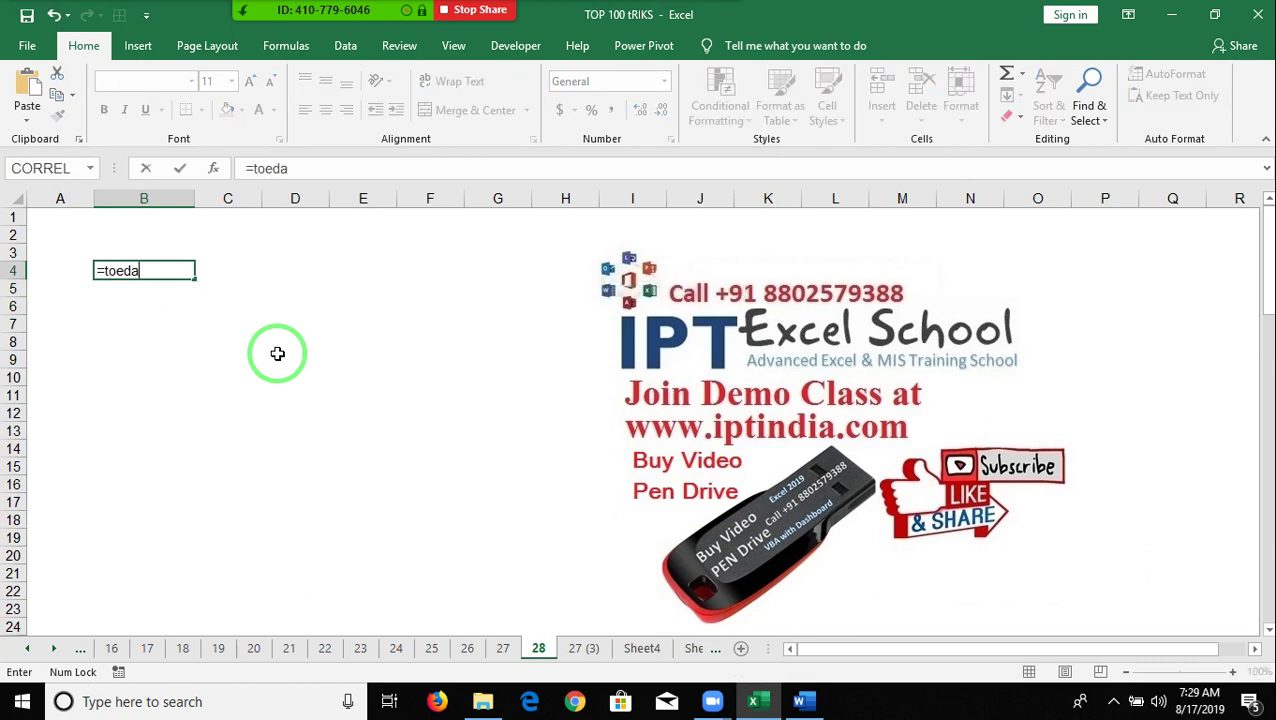
key("BackSpace")
key("BackSpace")
key("BackSpace")
key("Tab")
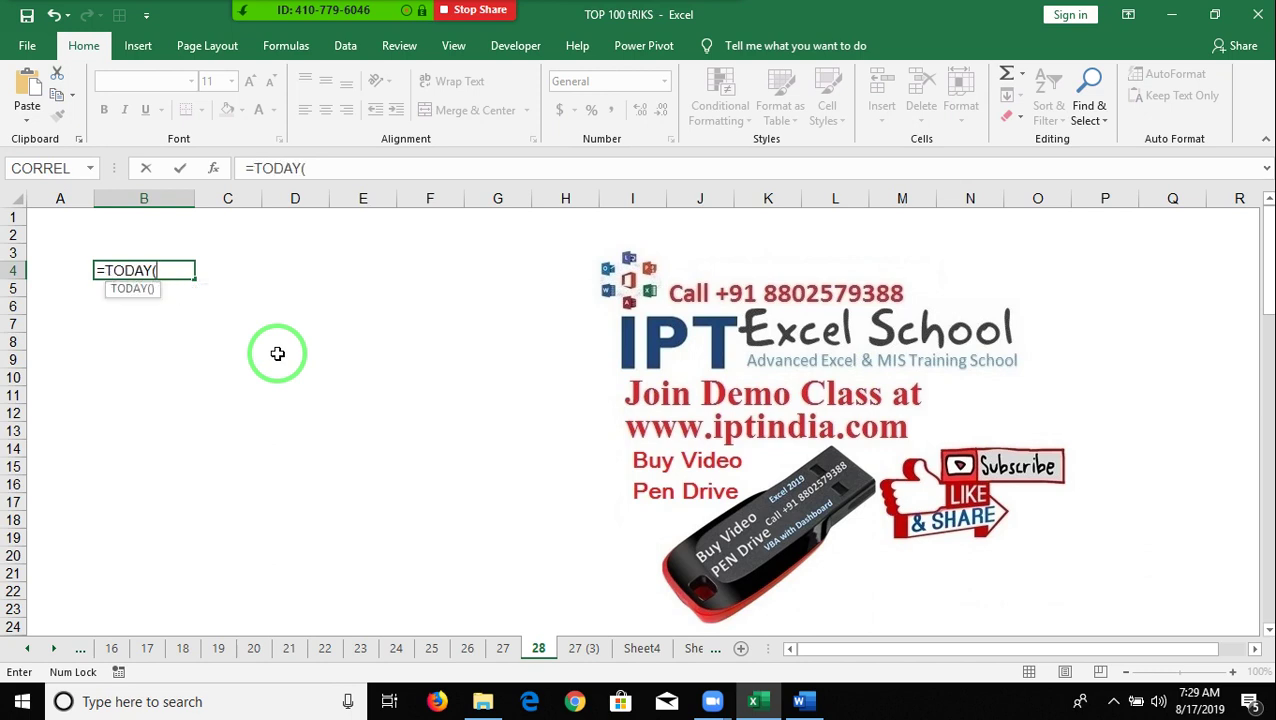
type(")")
key("Return")
key("Up")
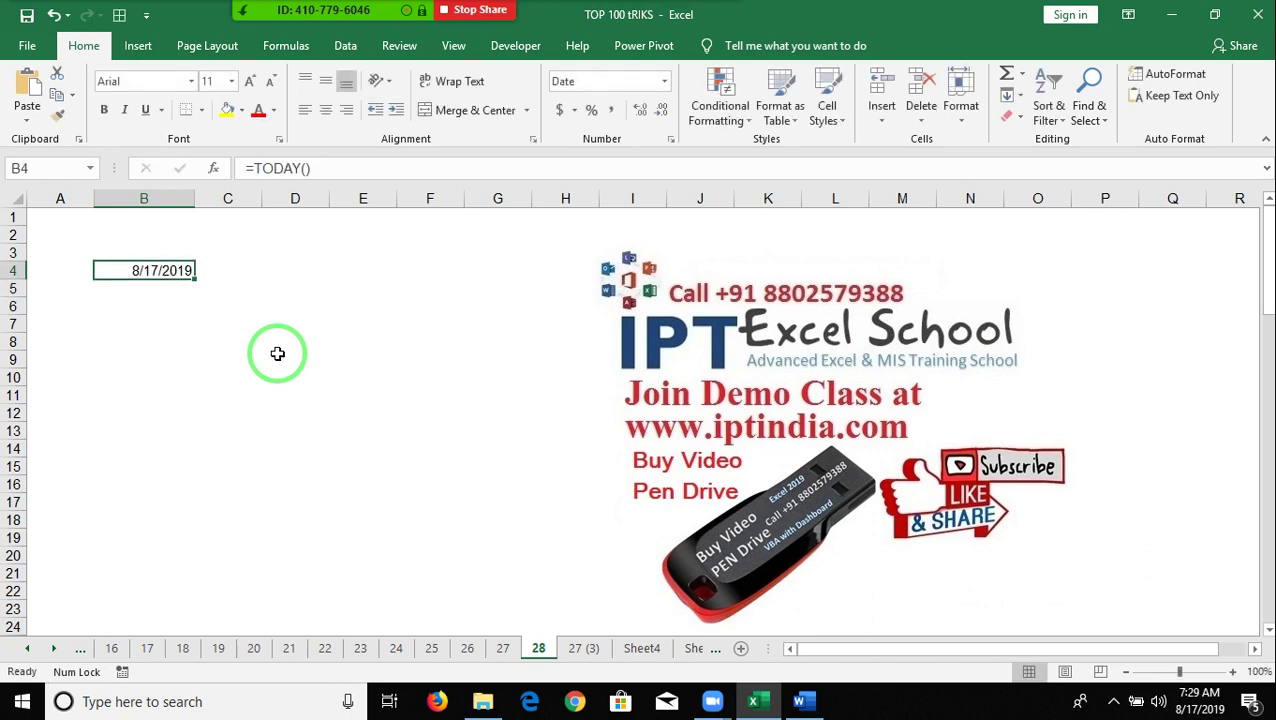
key("Down")
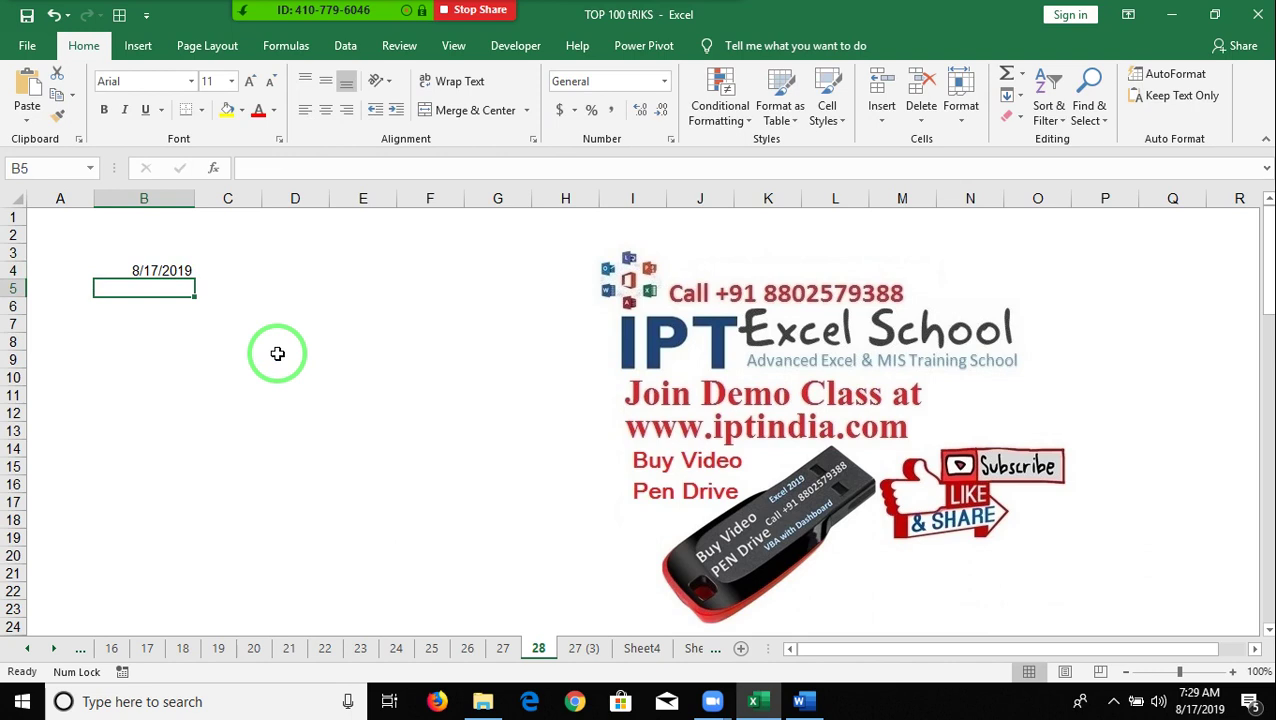
key("Up")
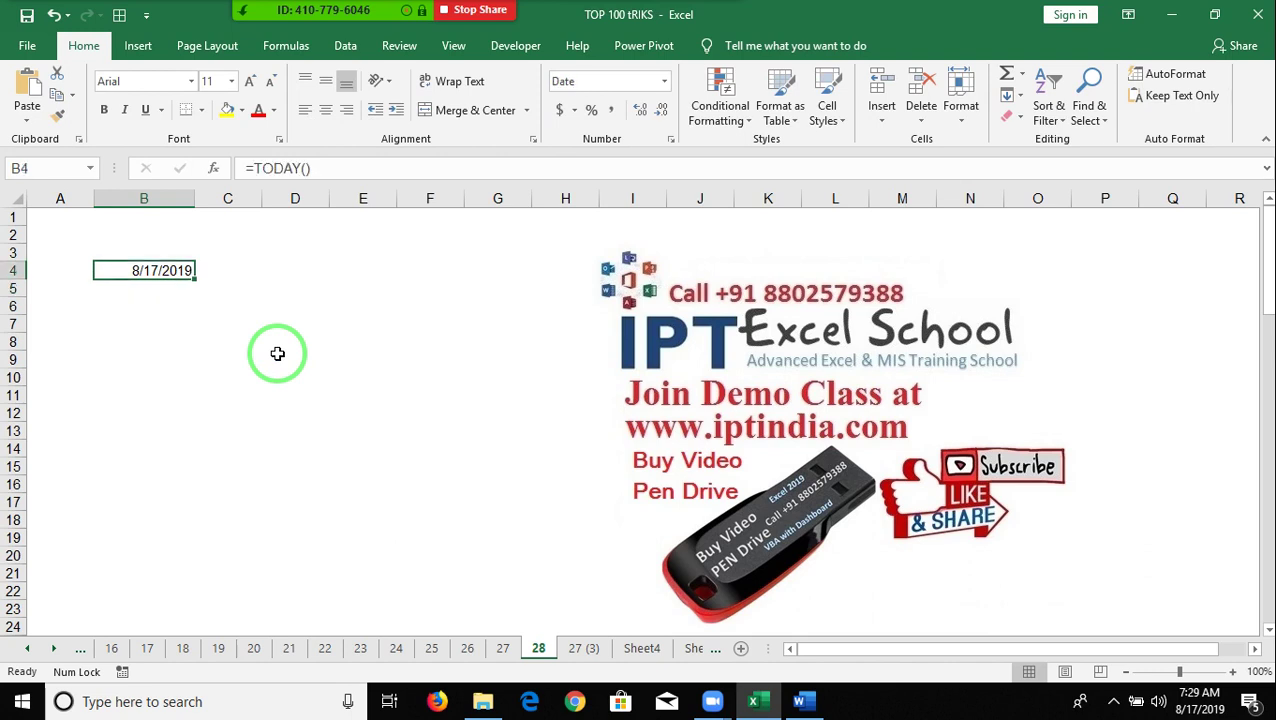
key("Up")
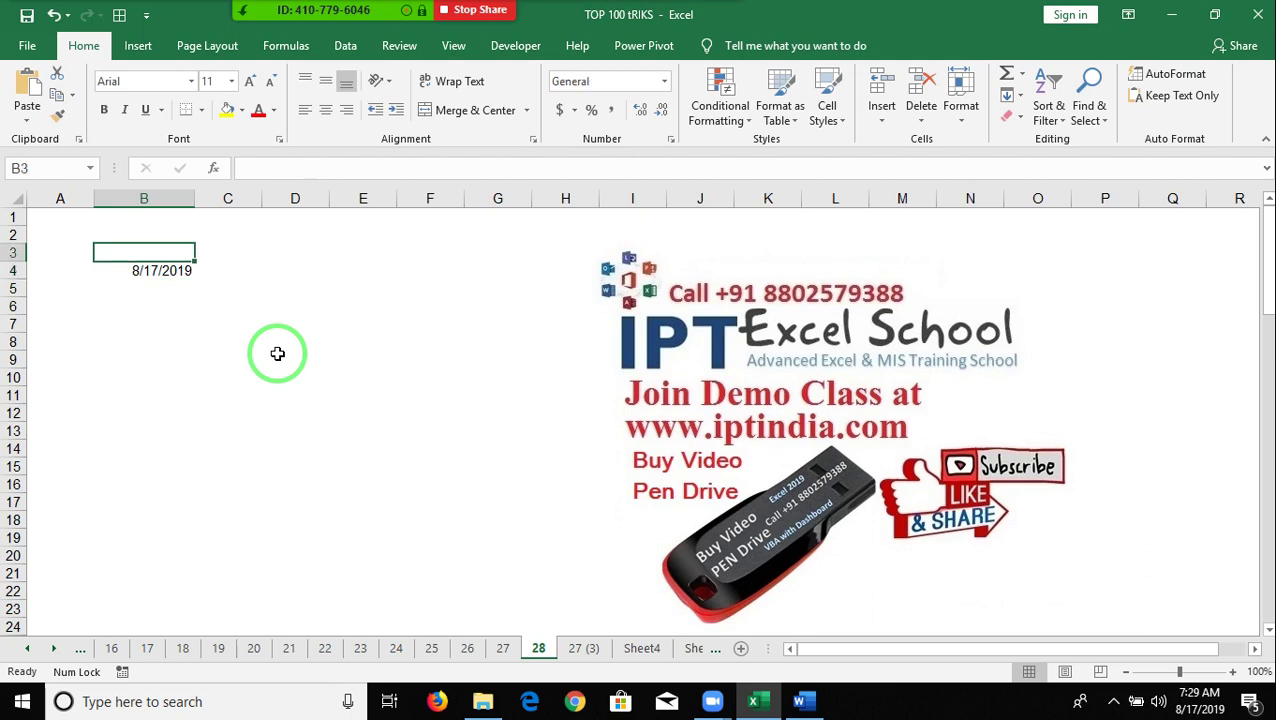
key("Down")
Step: Enter =DAY(EOMONTH(B4,0)) in C4 to get 31 days in the month
key("Right")
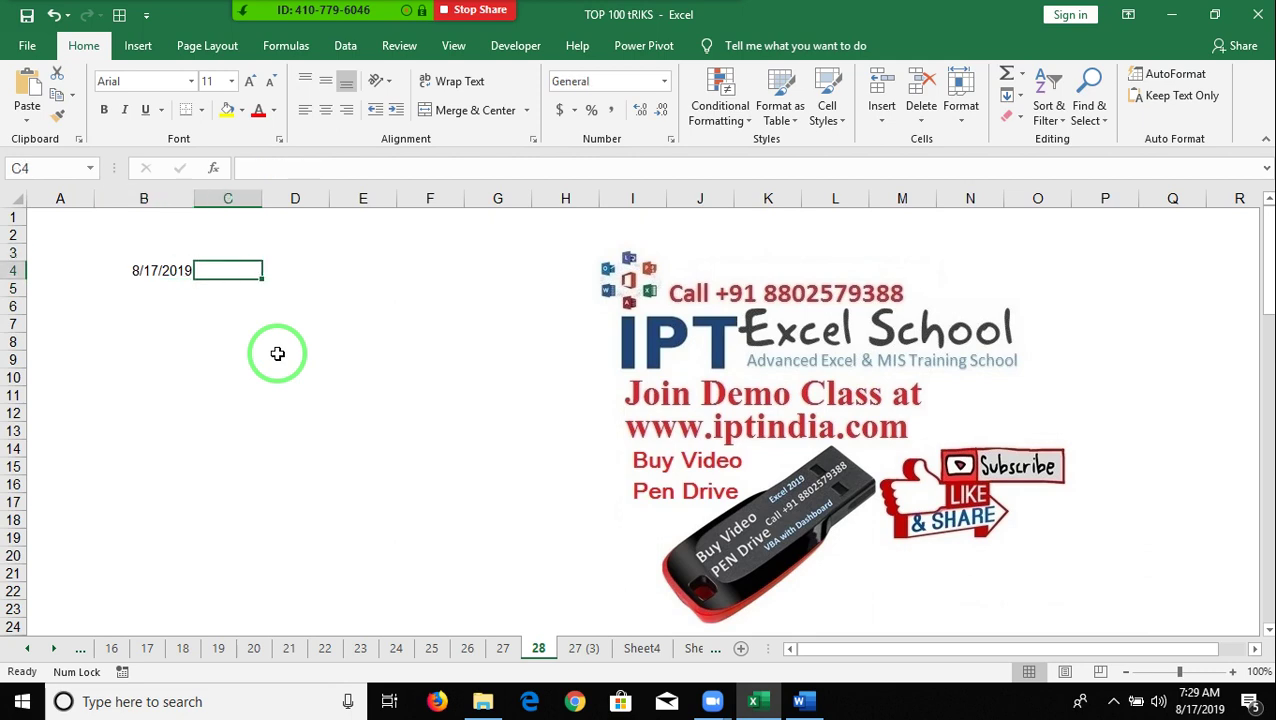
type("=")
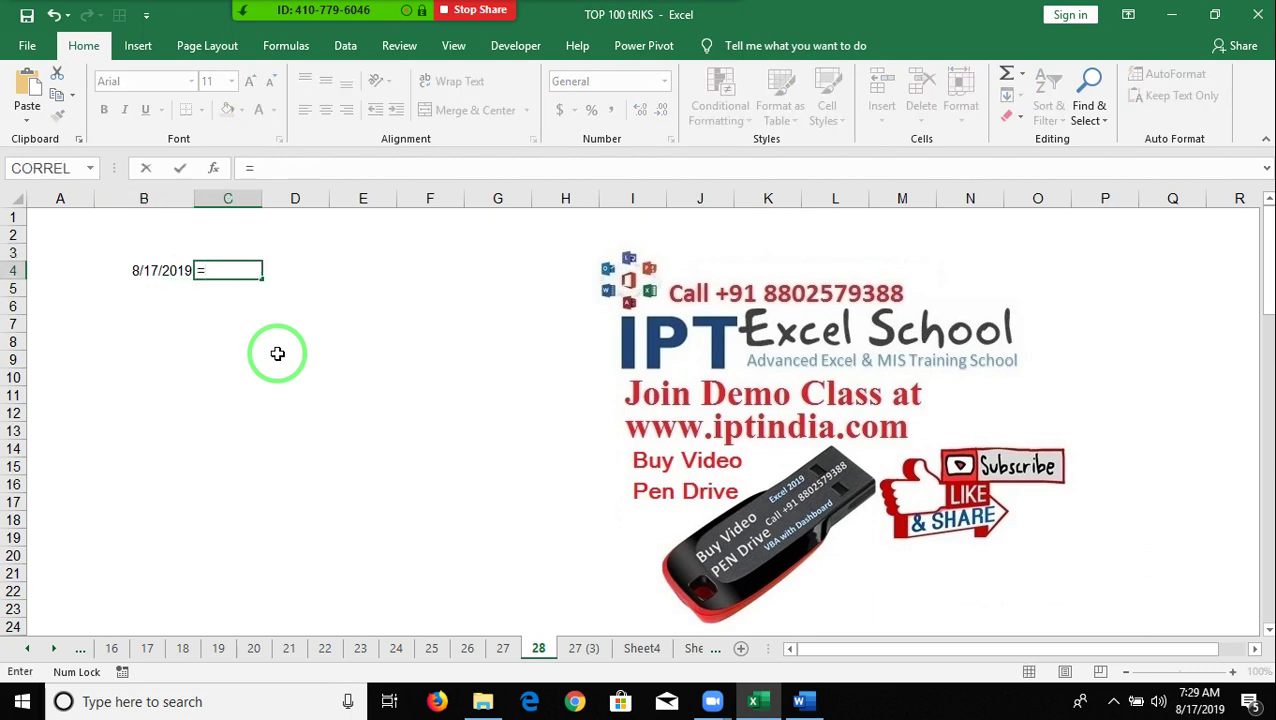
type("day")
key("Tab")
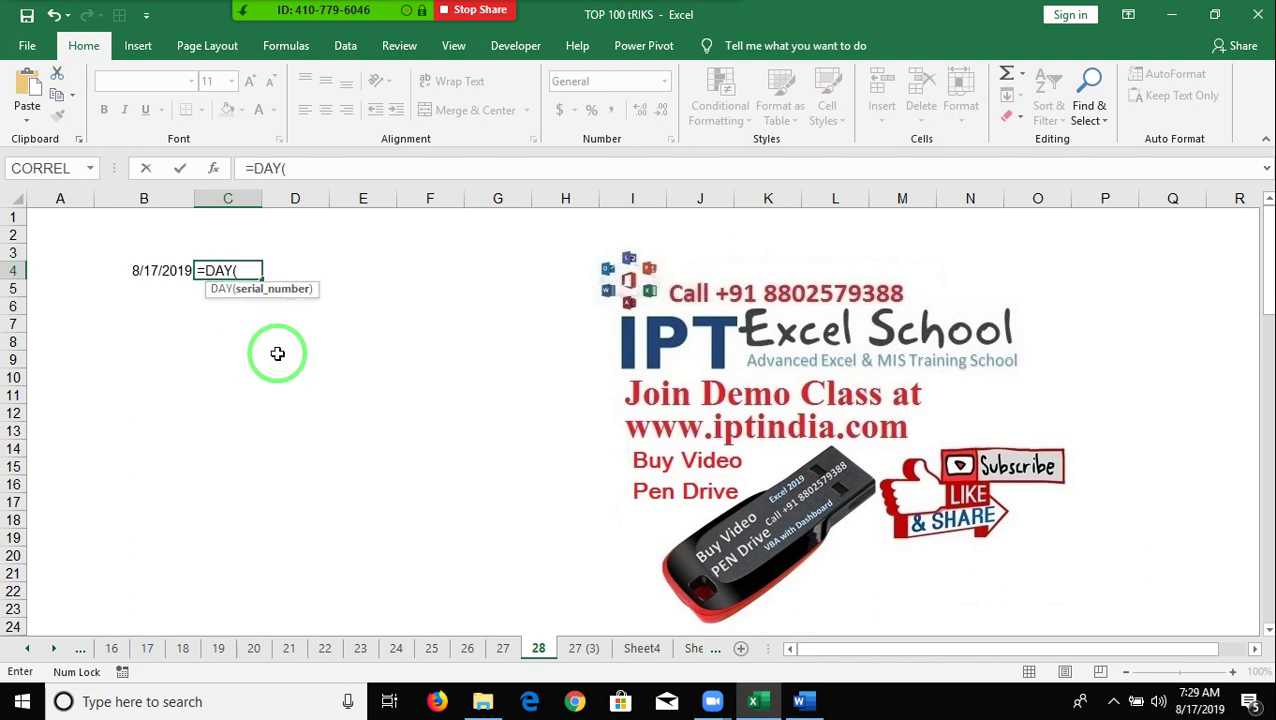
type("eo")
key("Tab")
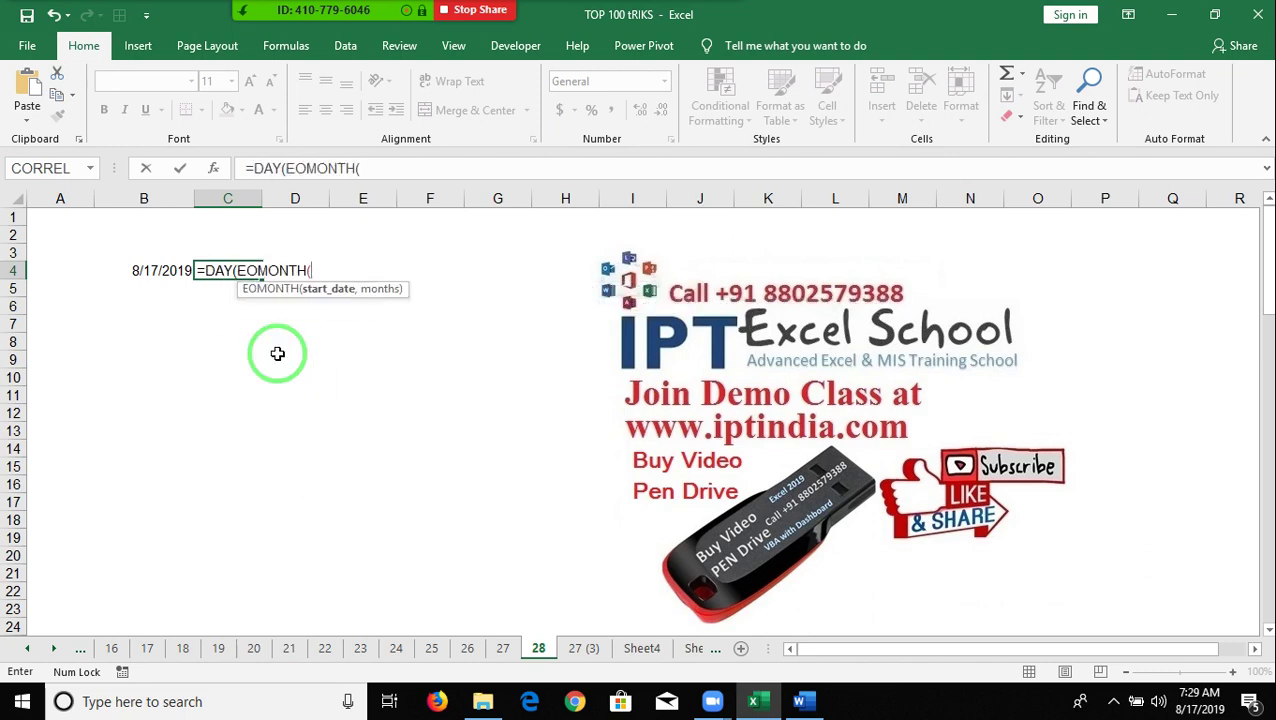
key("Left")
type(",")
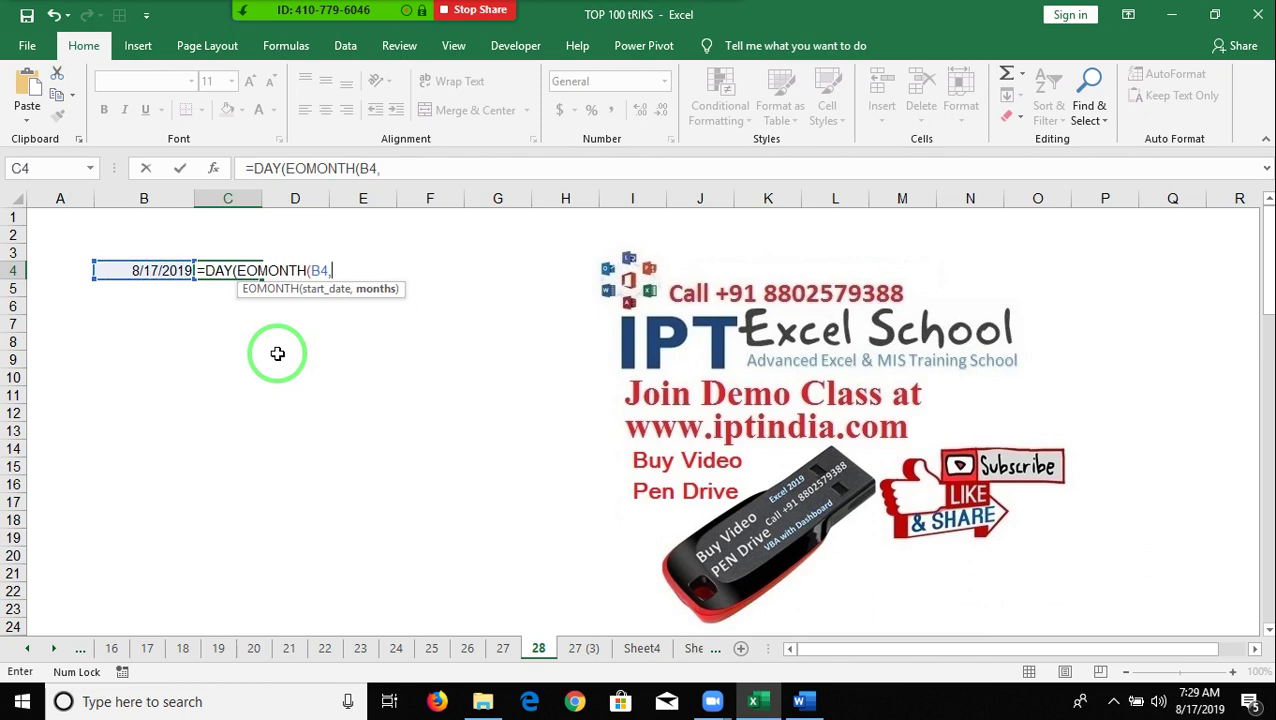
type("0)")
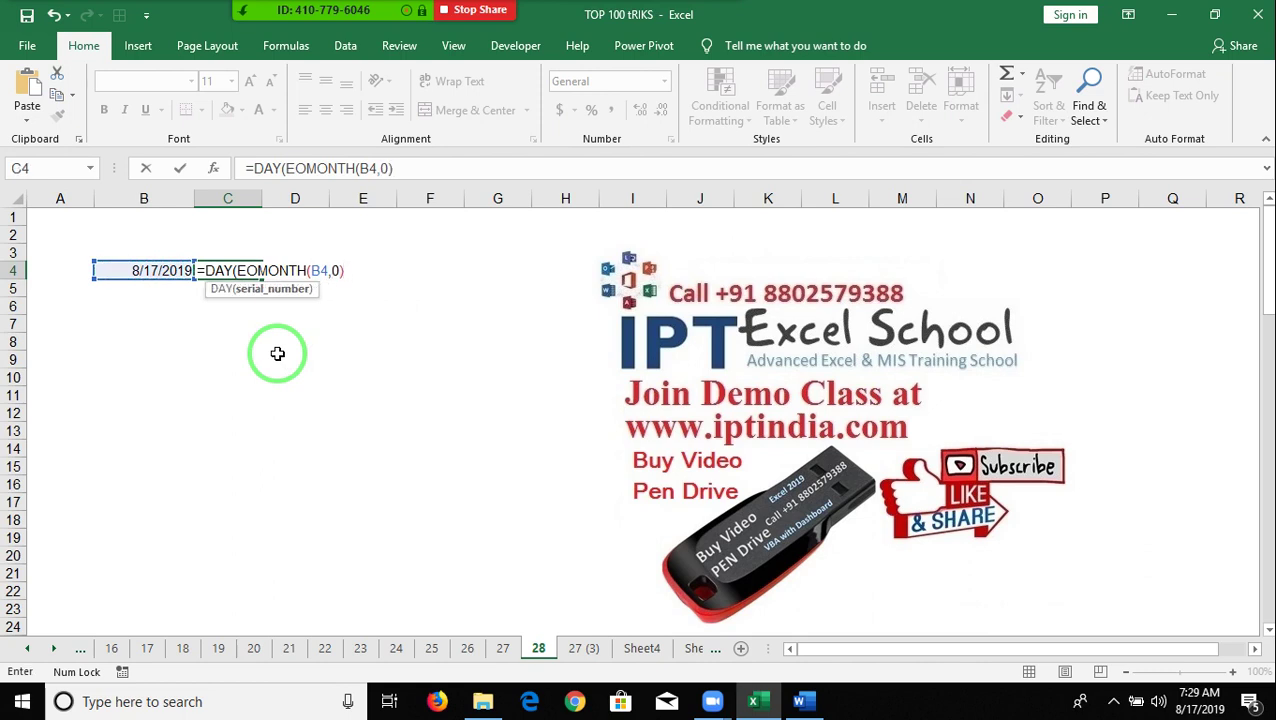
type(")")
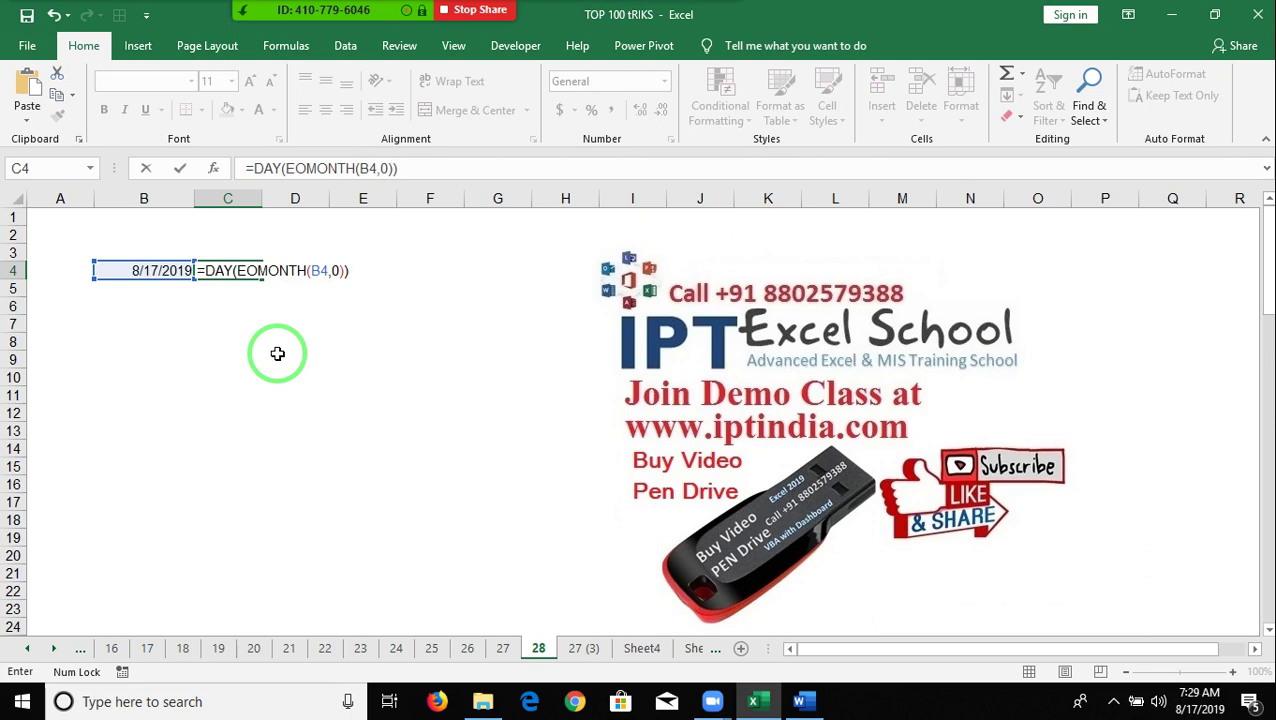
key("Return")
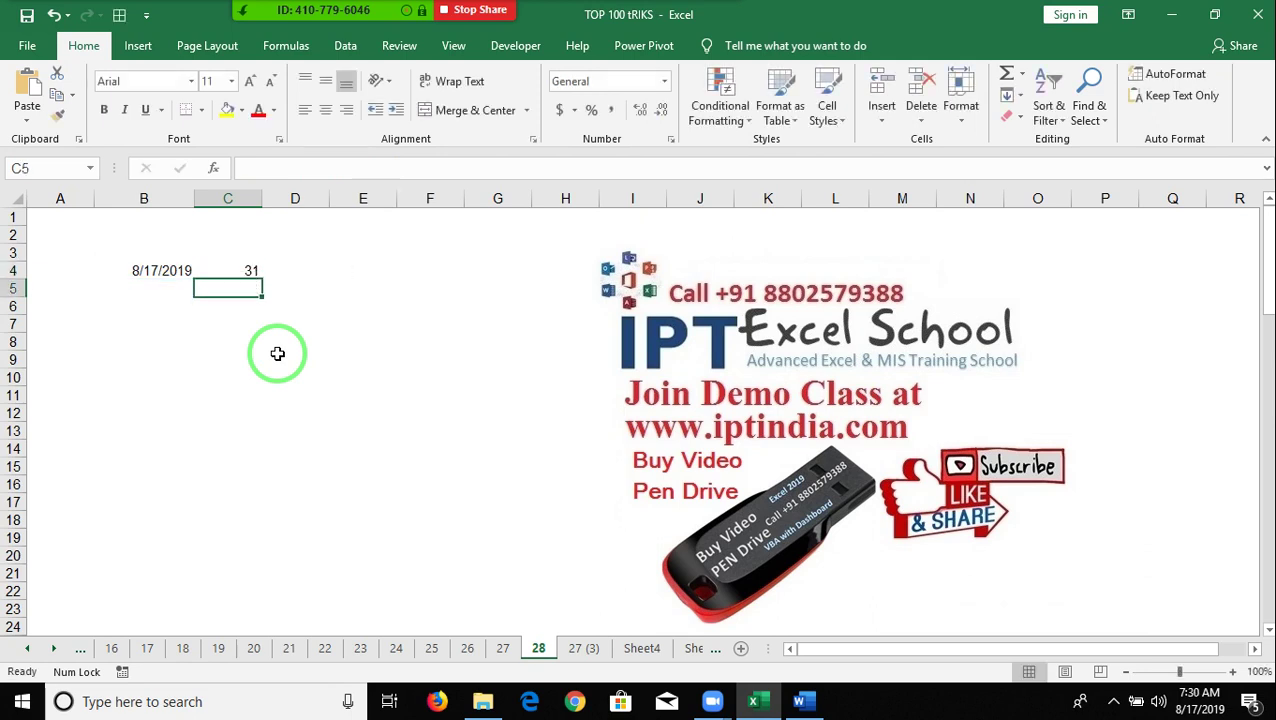
key("Up")
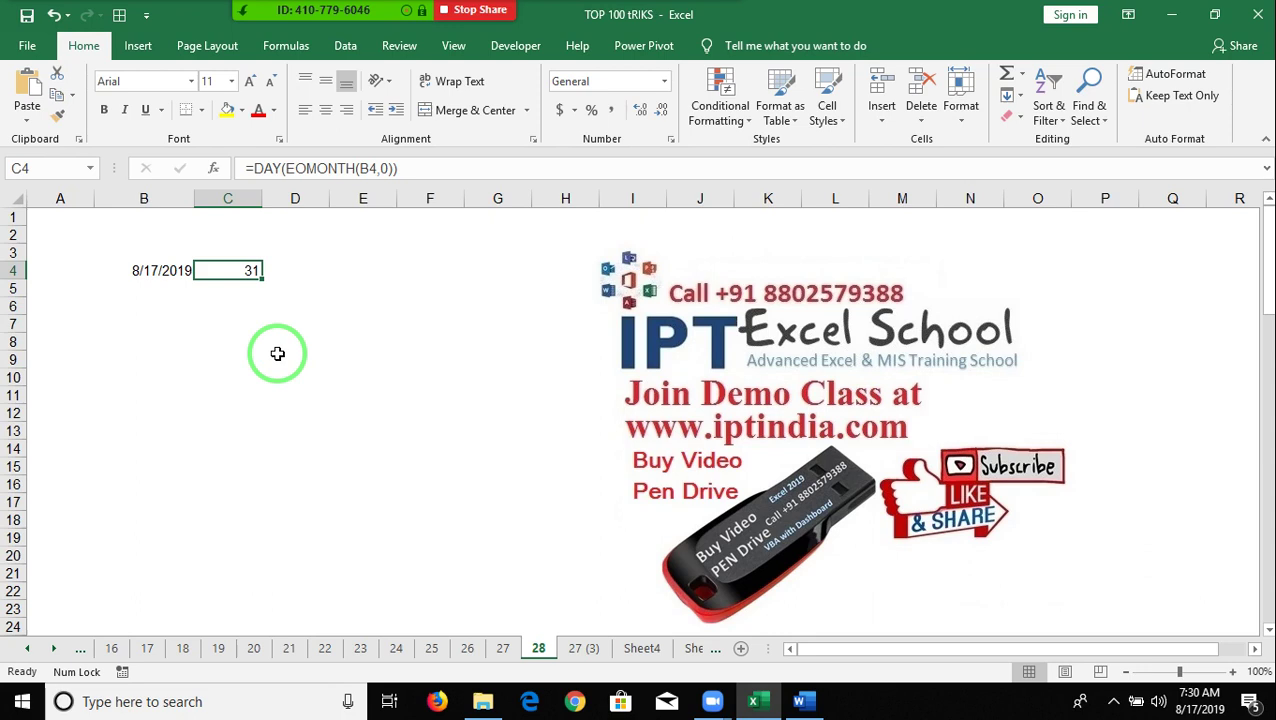
key("Down")
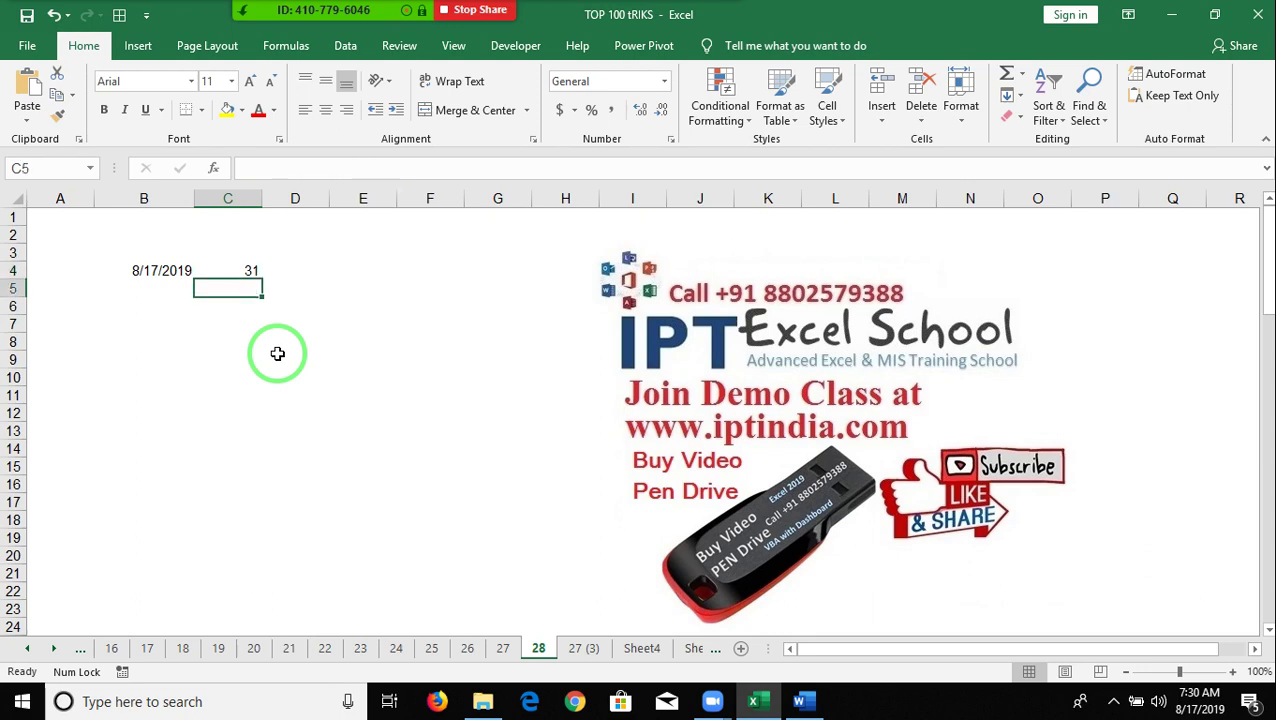
key("Down")
key("Left")
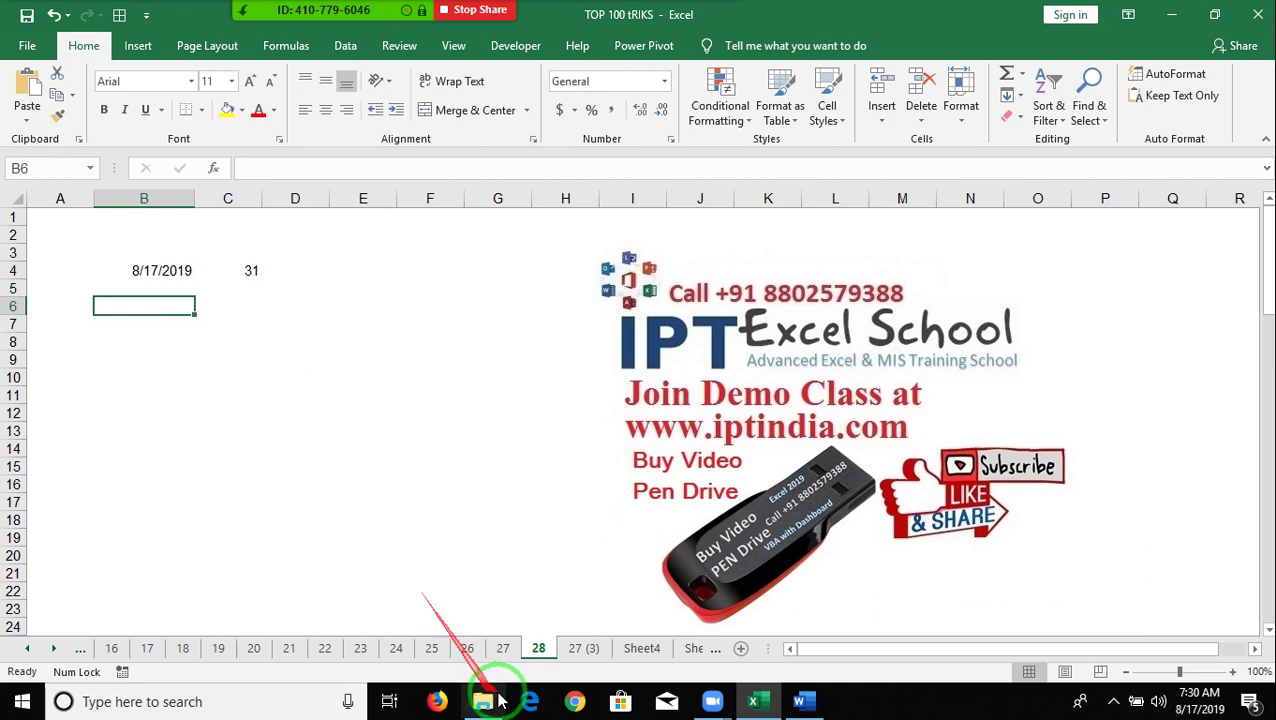
Step: Copy sheet 27 (3) and name the new sheet 29
left_click(584, 648)
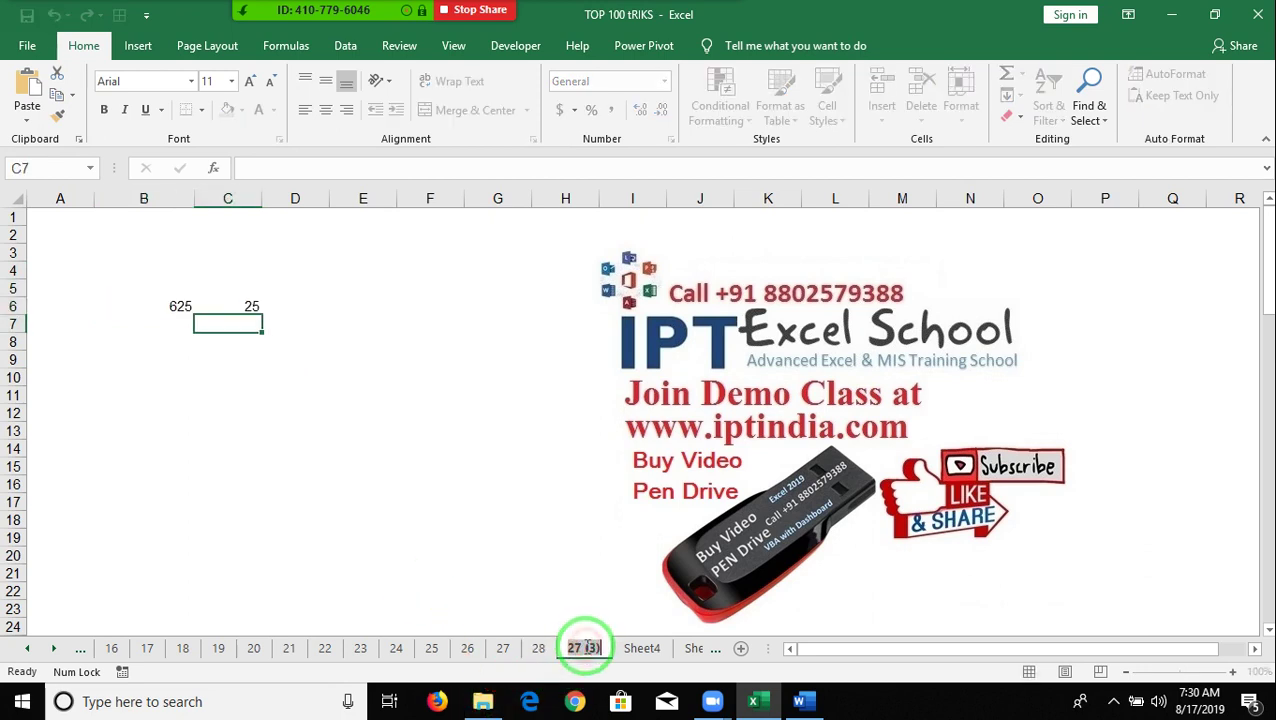
left_click_drag(587, 651, 649, 640)
left_click(582, 650)
double_click(583, 650)
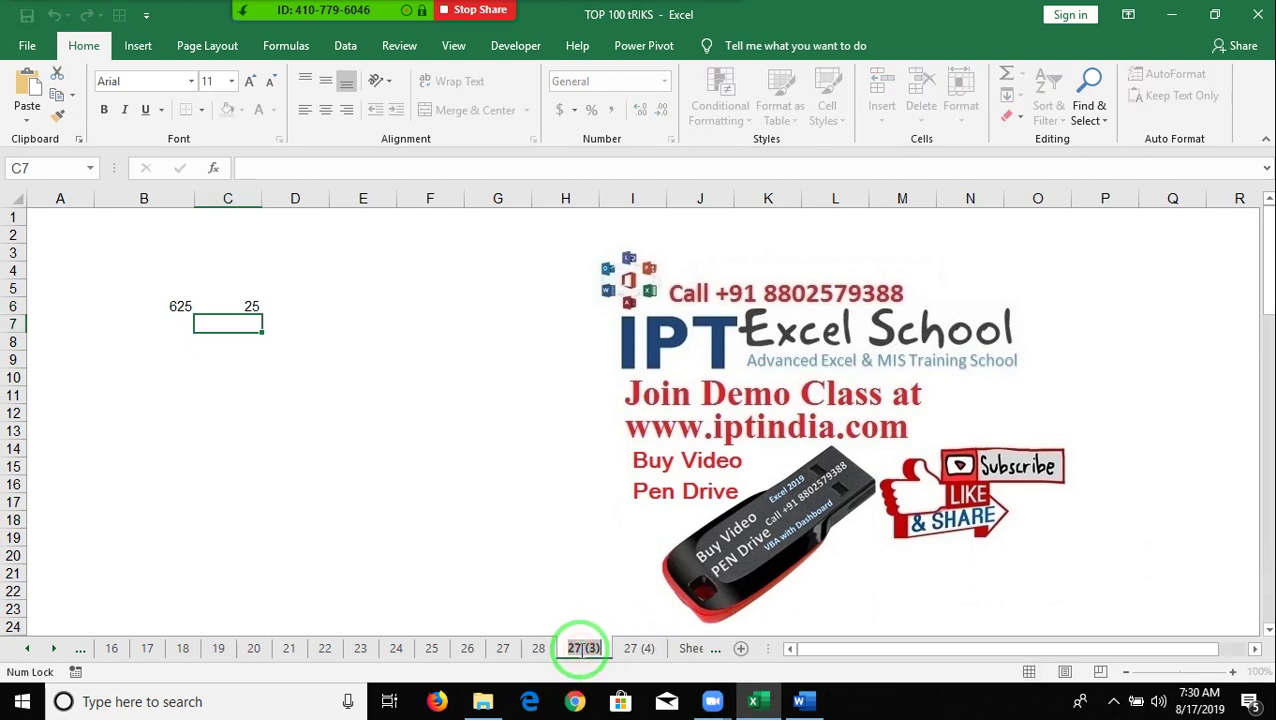
type("29")
left_click(300, 368)
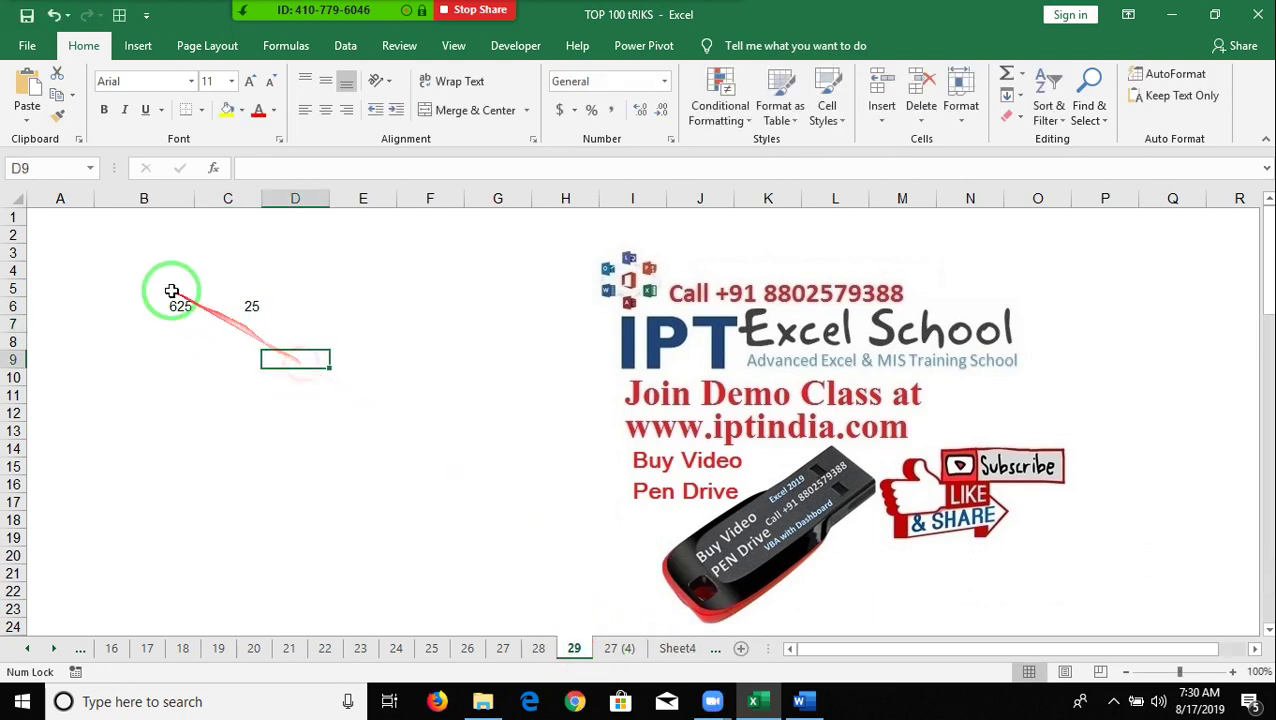
left_click_drag(175, 272, 315, 360)
Step: Enter =TODAY() in B3, showing 8/17/2019
key("Up")
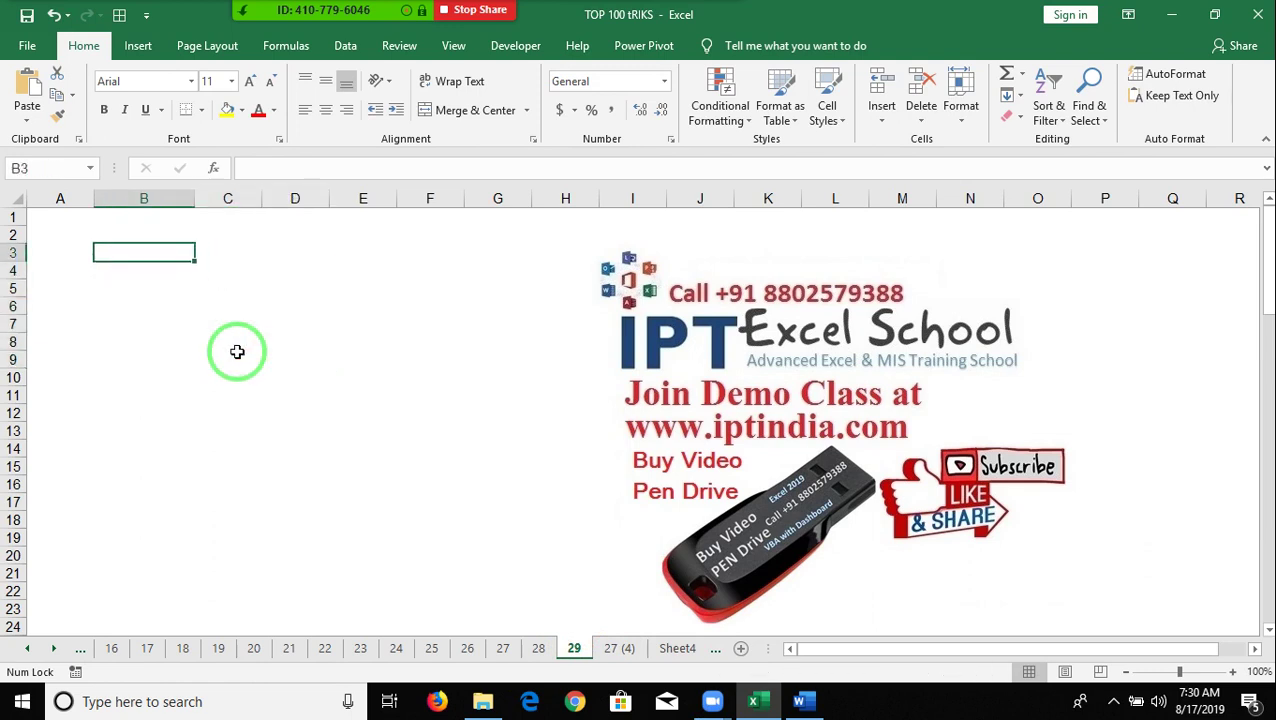
type("=td")
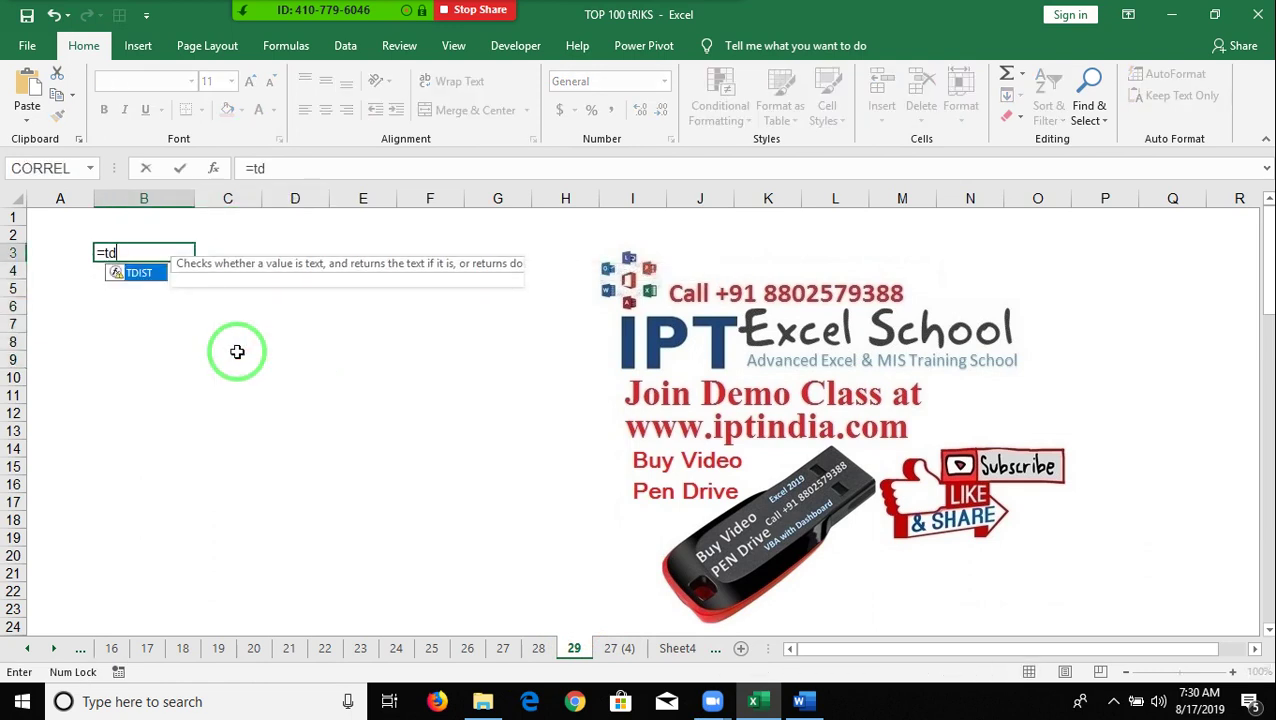
type("a")
key("BackSpace")
key("BackSpace")
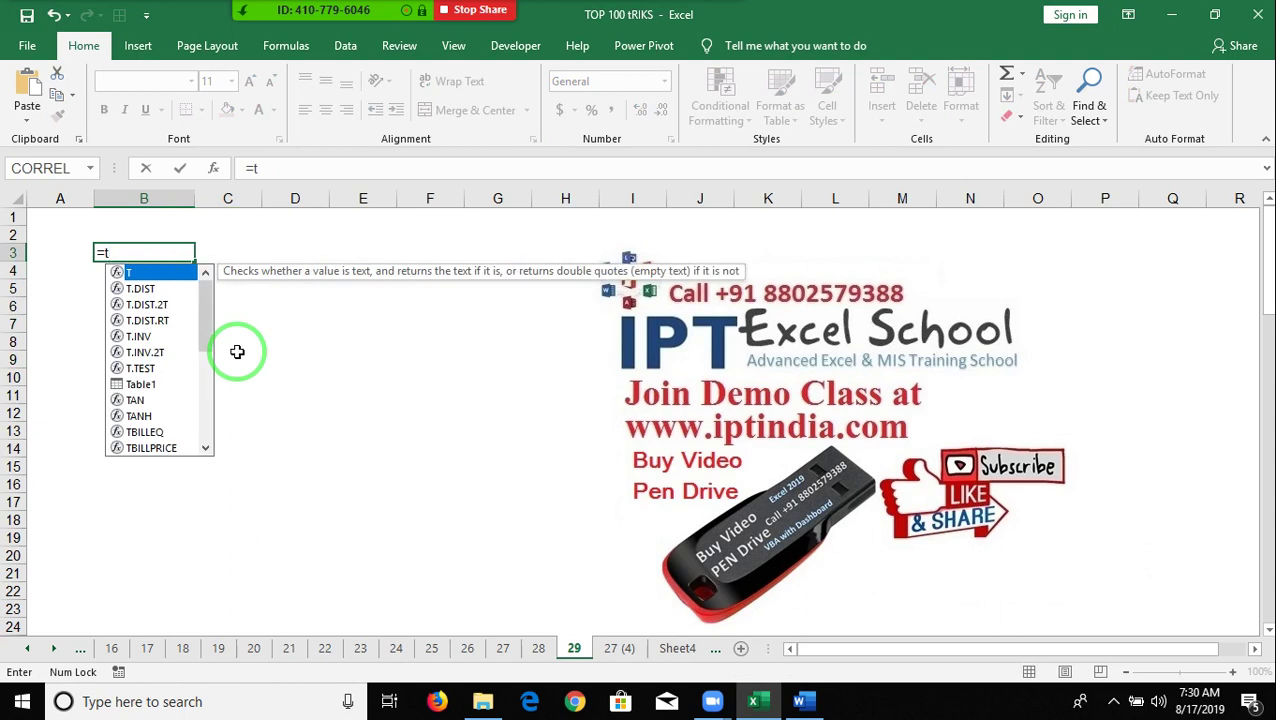
type("o")
key("Tab")
type(")")
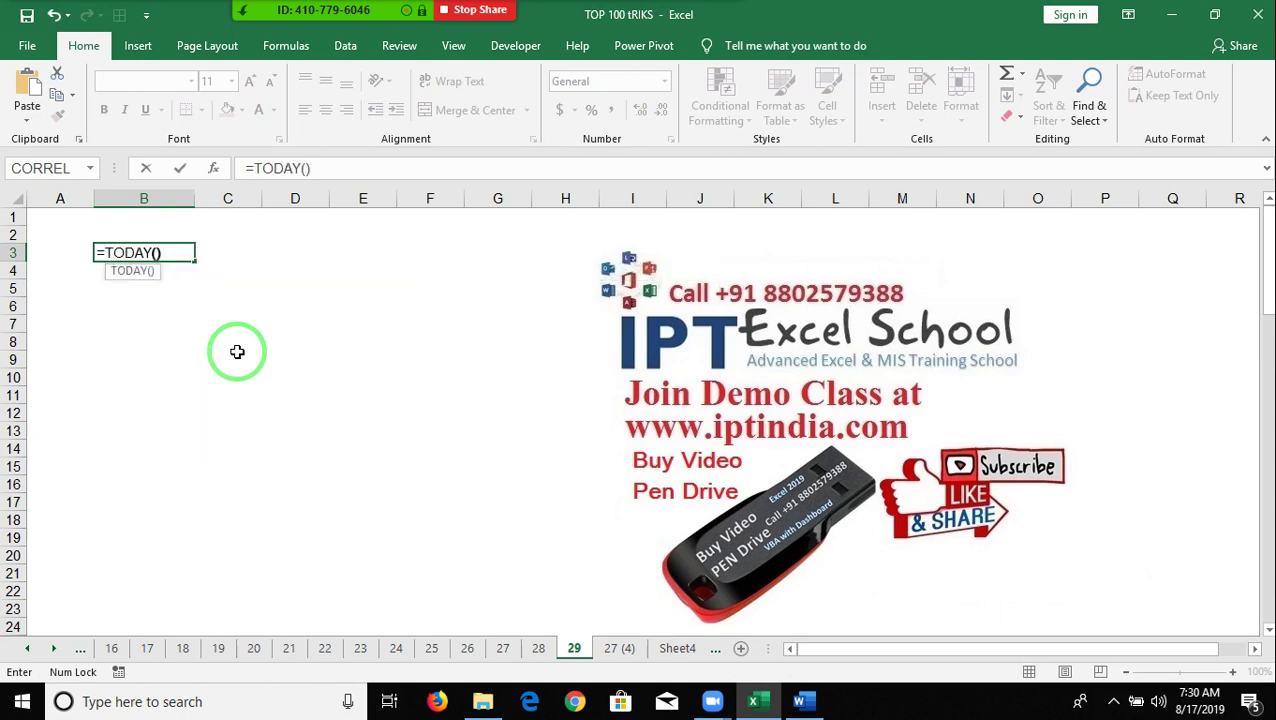
key("Return")
Step: Start the =EOMONTH formula in C3 with B3 as the start date
key("Up")
key("Right")
type("=")
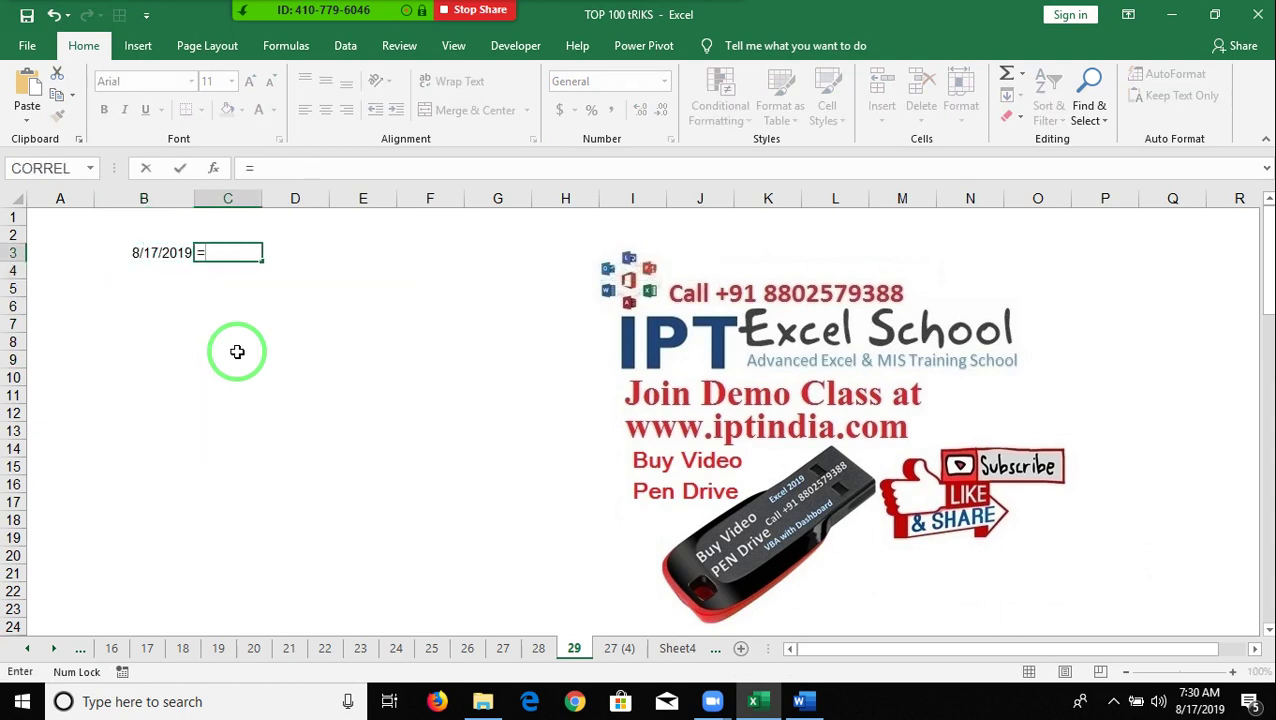
type("eo")
key("Tab")
key("Left")
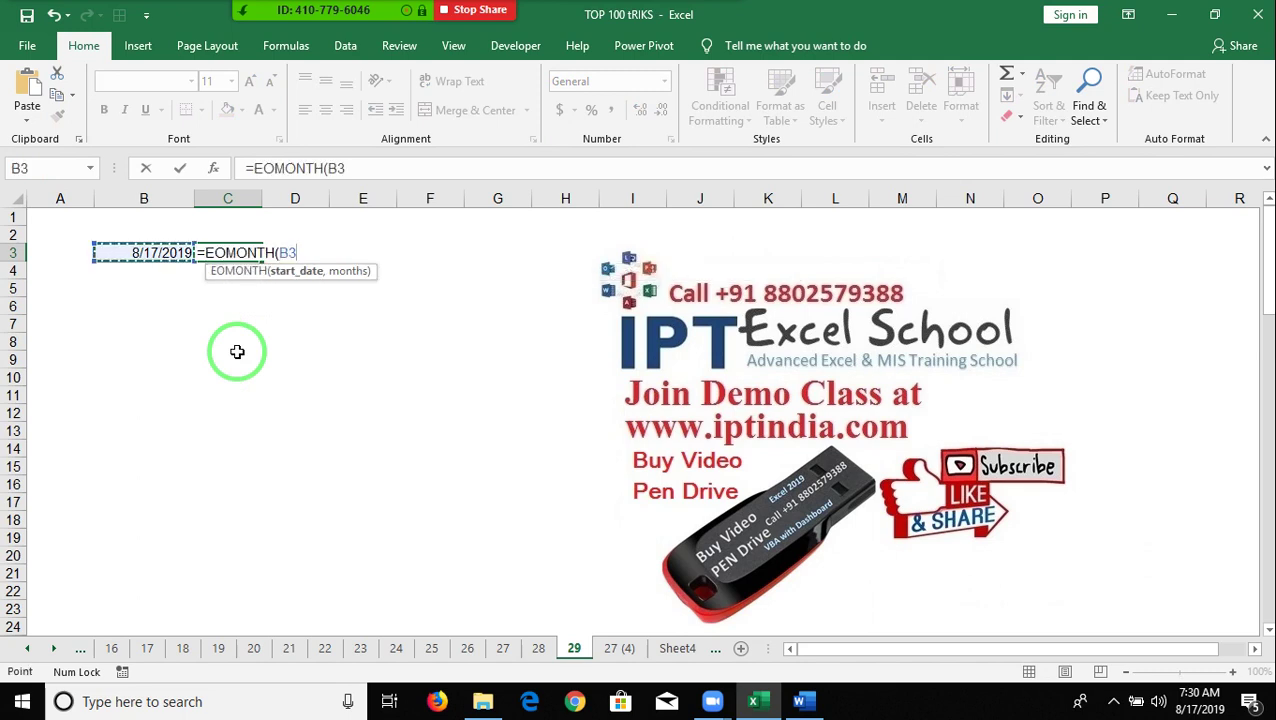
Step: Finish =EOMONTH(B3,0) in C3 and format it as a date, showing 31-Aug-19
type(",0)")
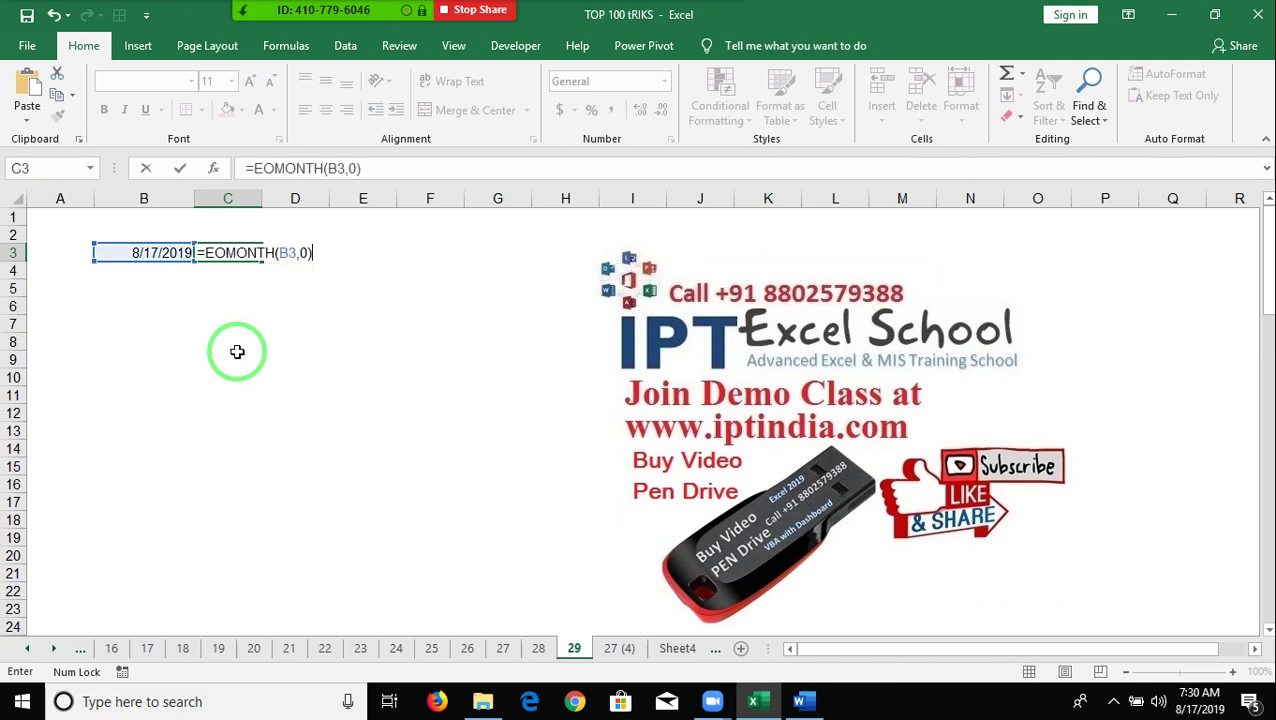
key("Return")
key("Up")
left_click_drag(278, 340, 403, 180)
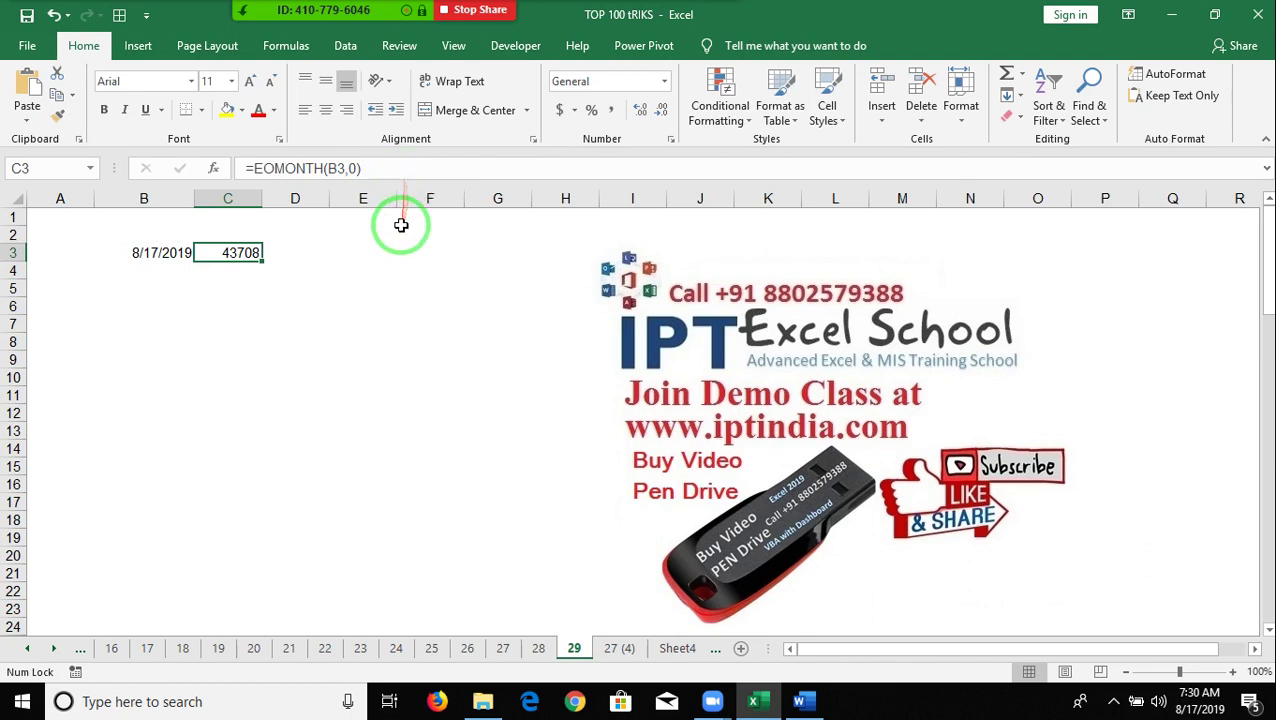
key("ctrl+shift+3")
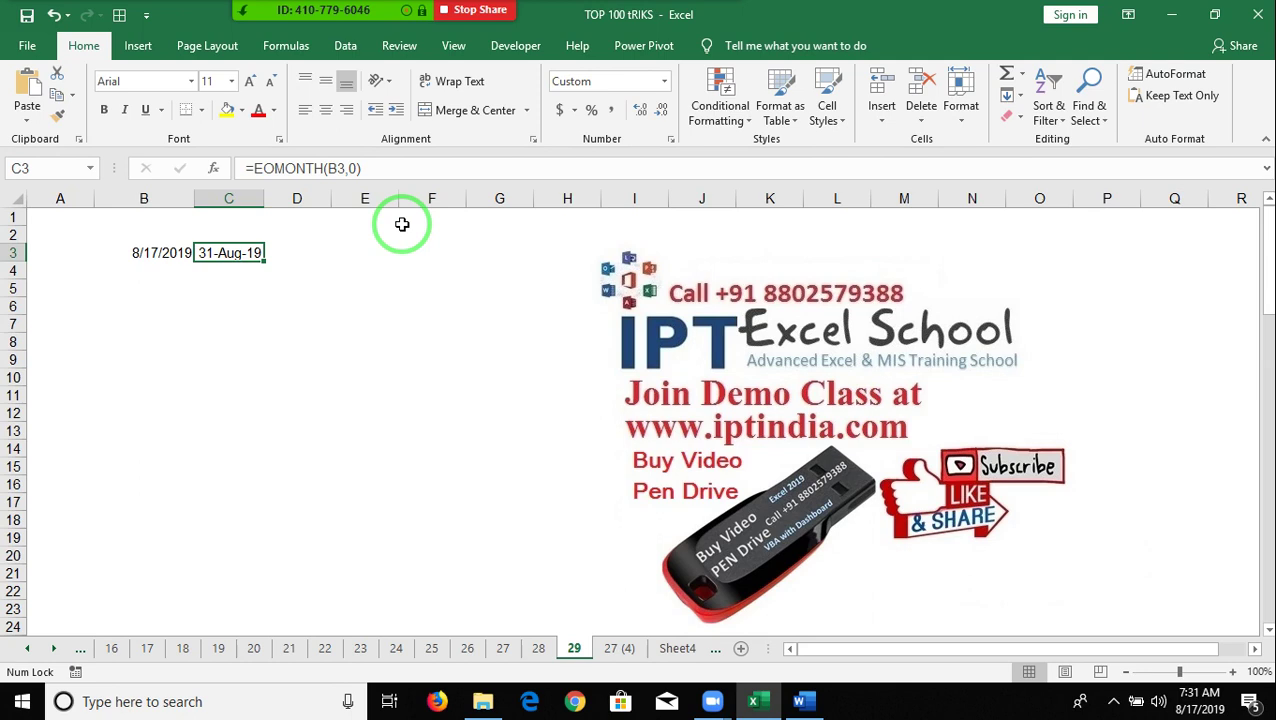
key("Down")
key("Down")
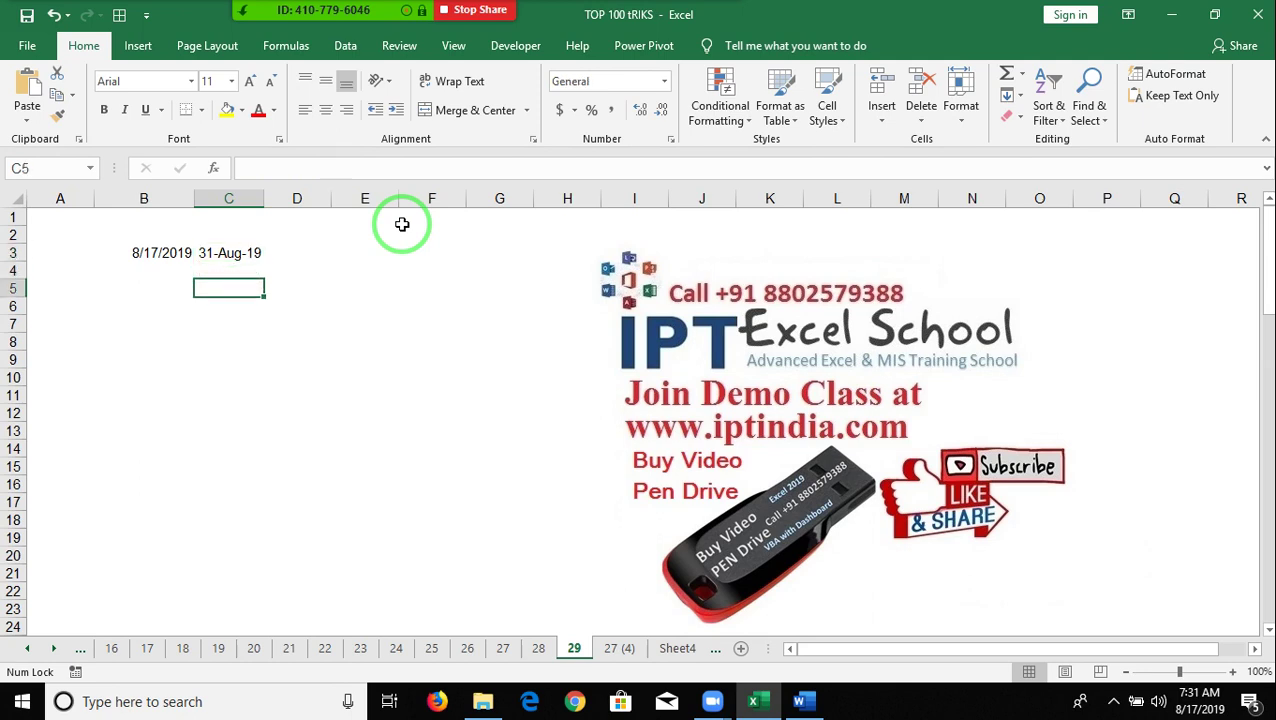
Step: Enter =DATE(YEAR(TODAY()),MONTH(TODAY()),1) in C5
type("=")
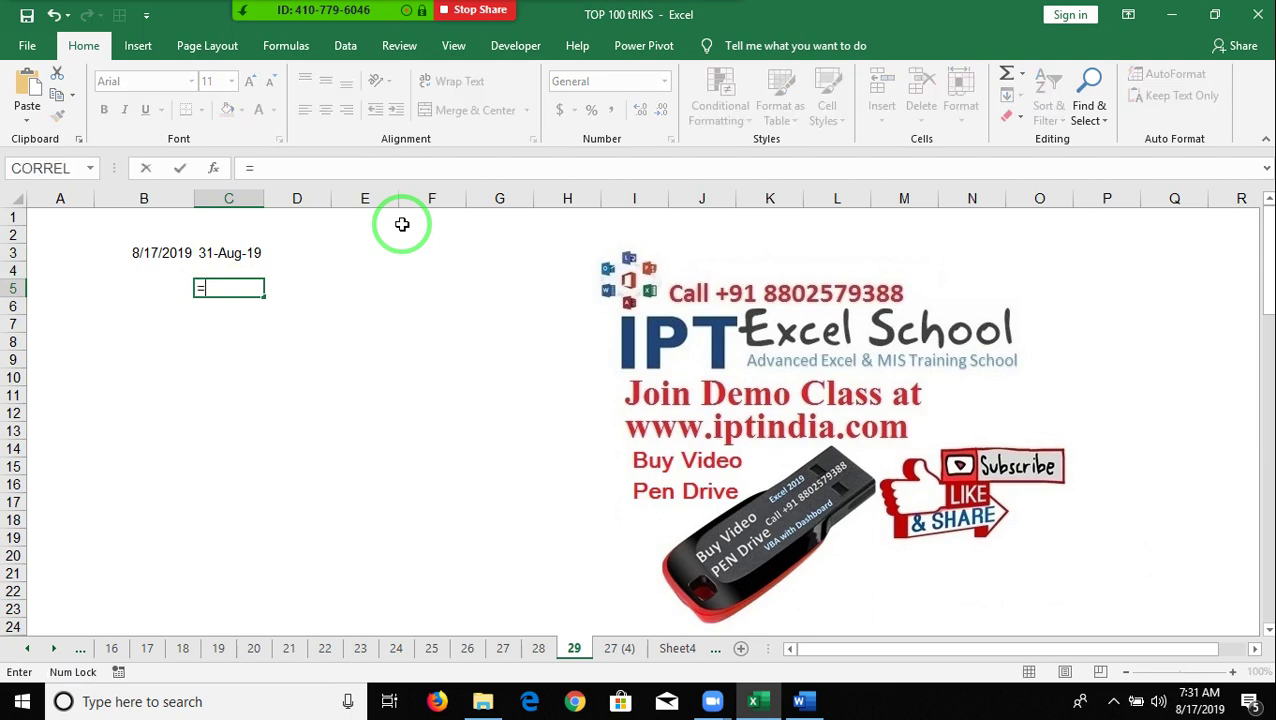
type("date")
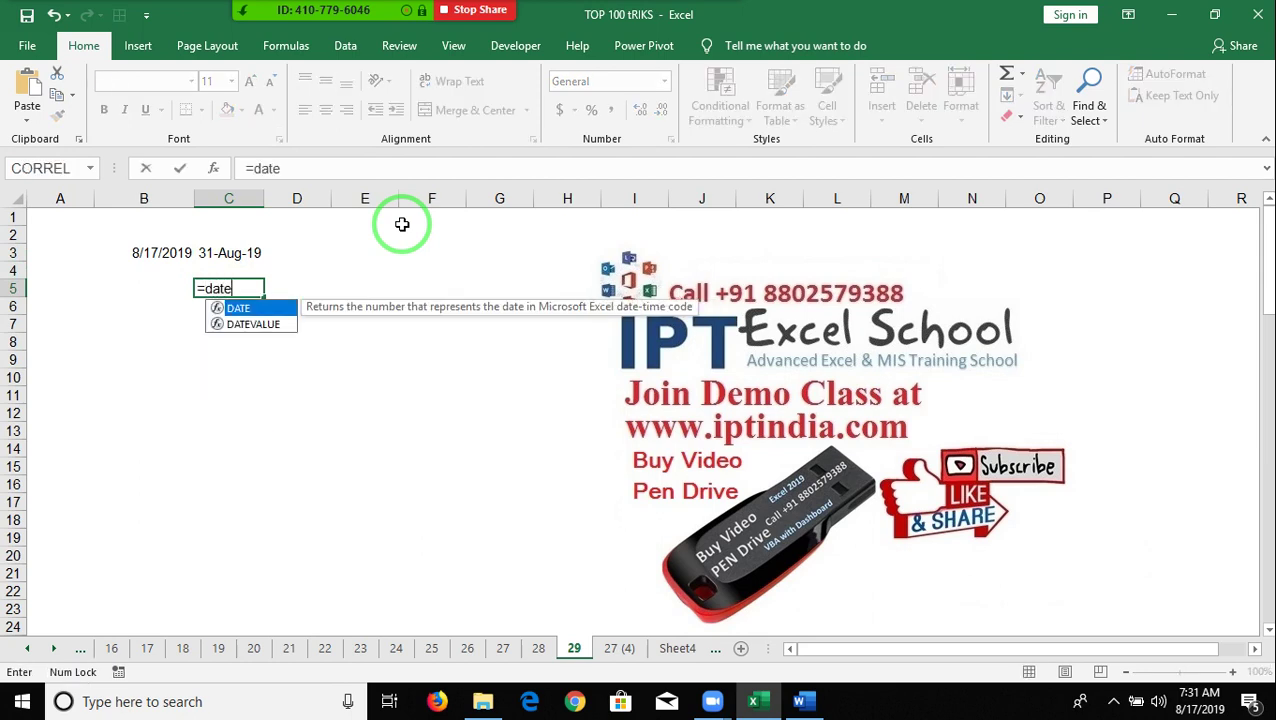
key("Tab")
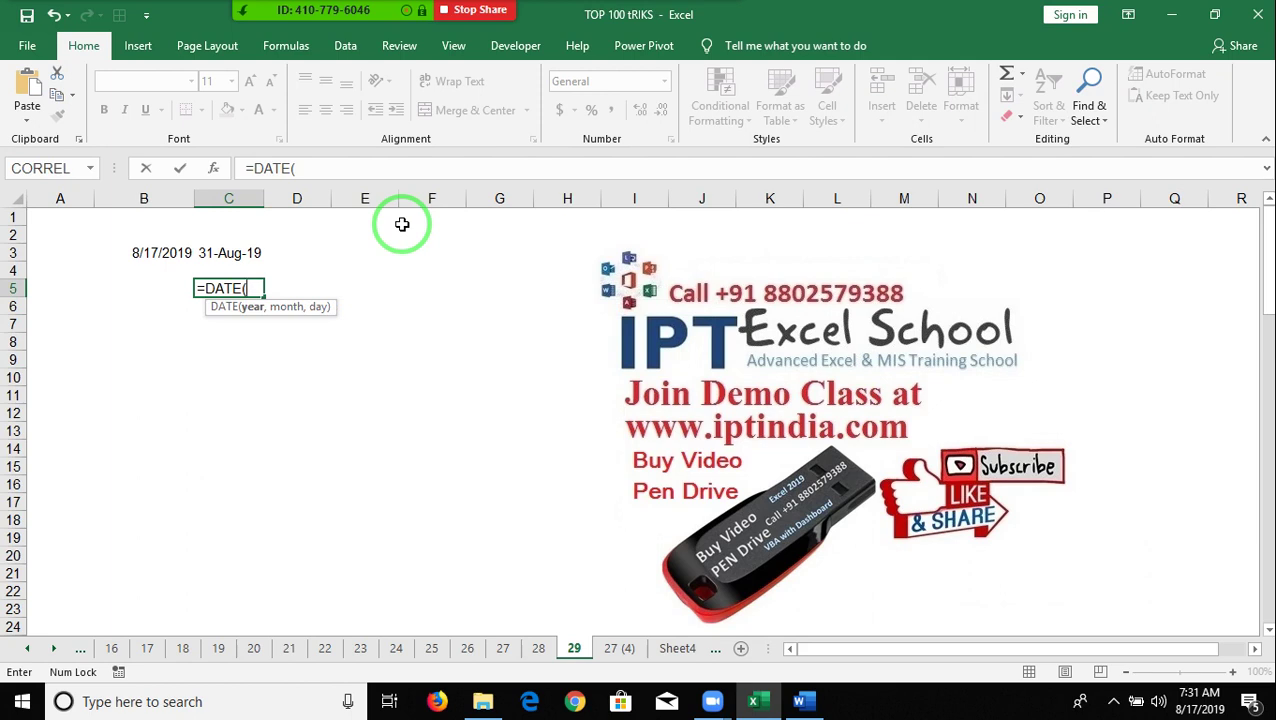
type("year")
key("Tab")
type("t")
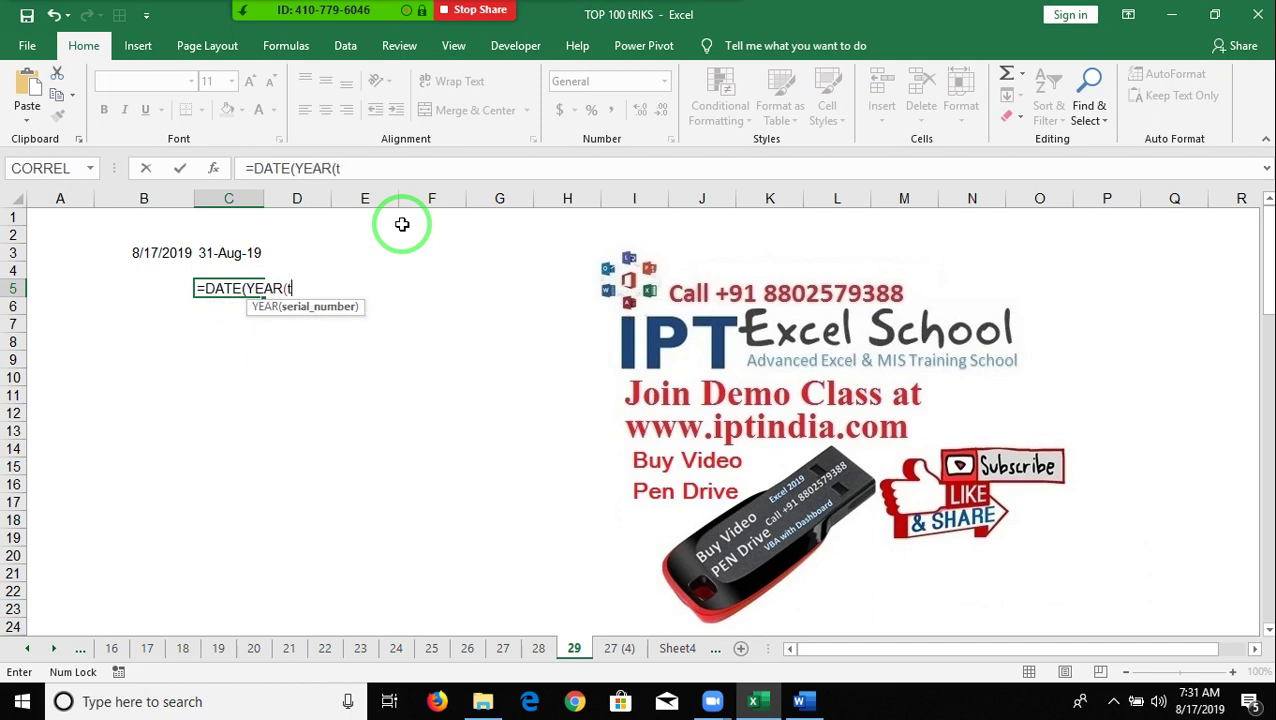
type("od")
key("Tab")
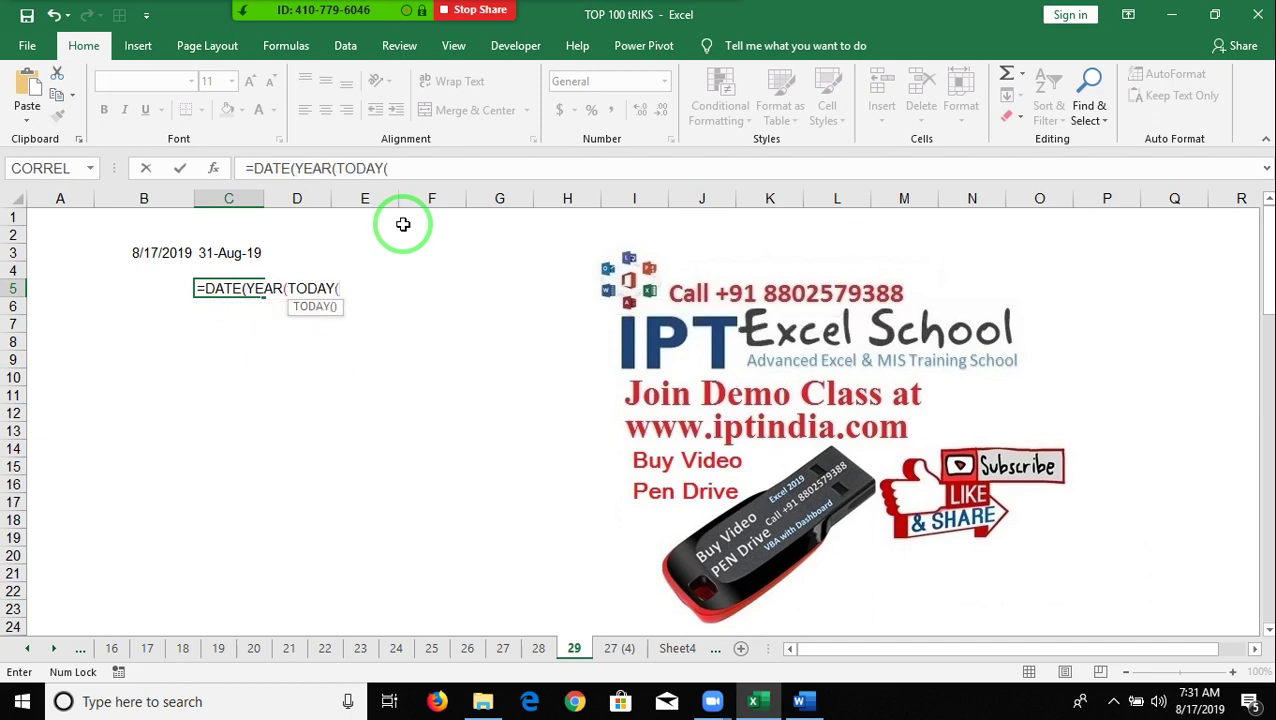
type(")")
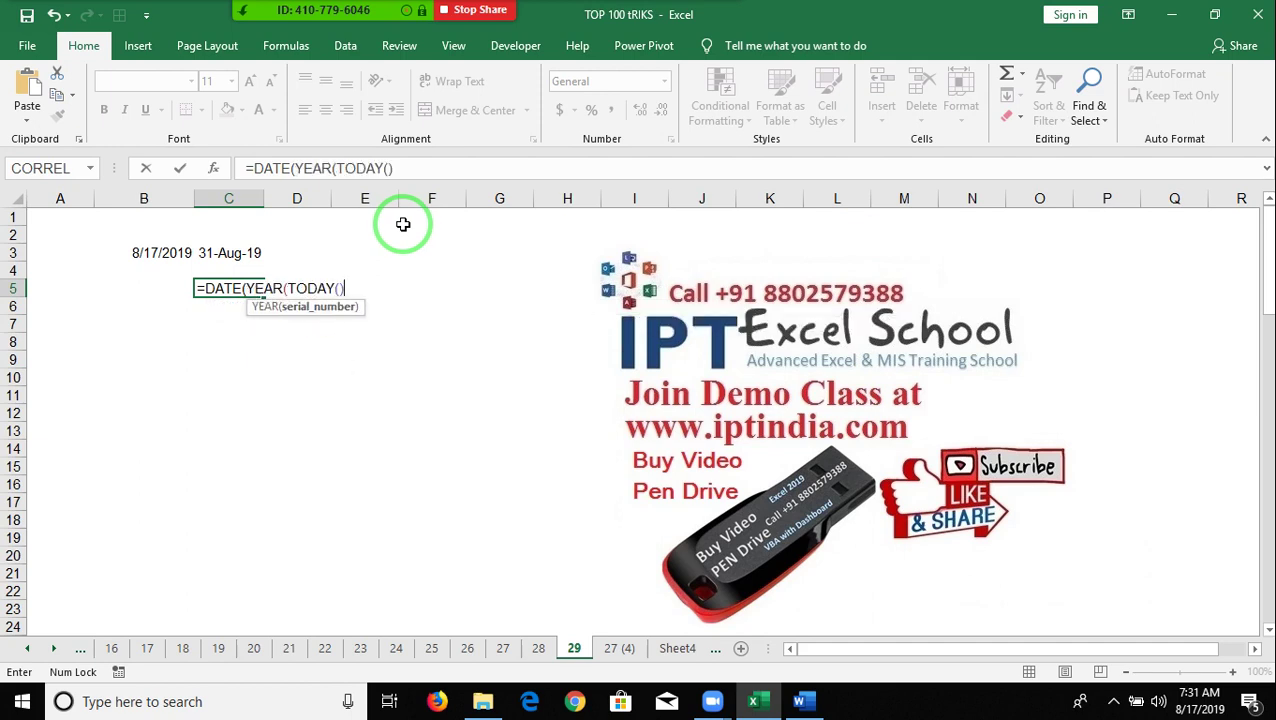
type(")")
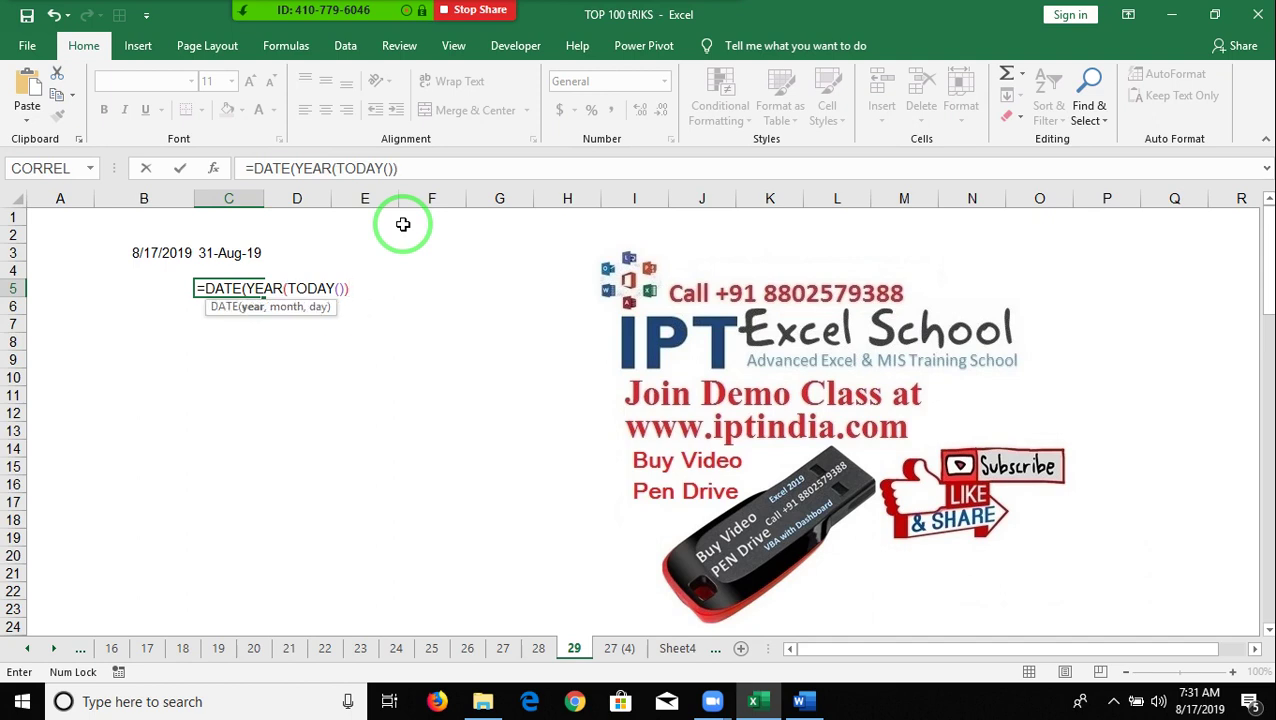
type(",")
type("mo")
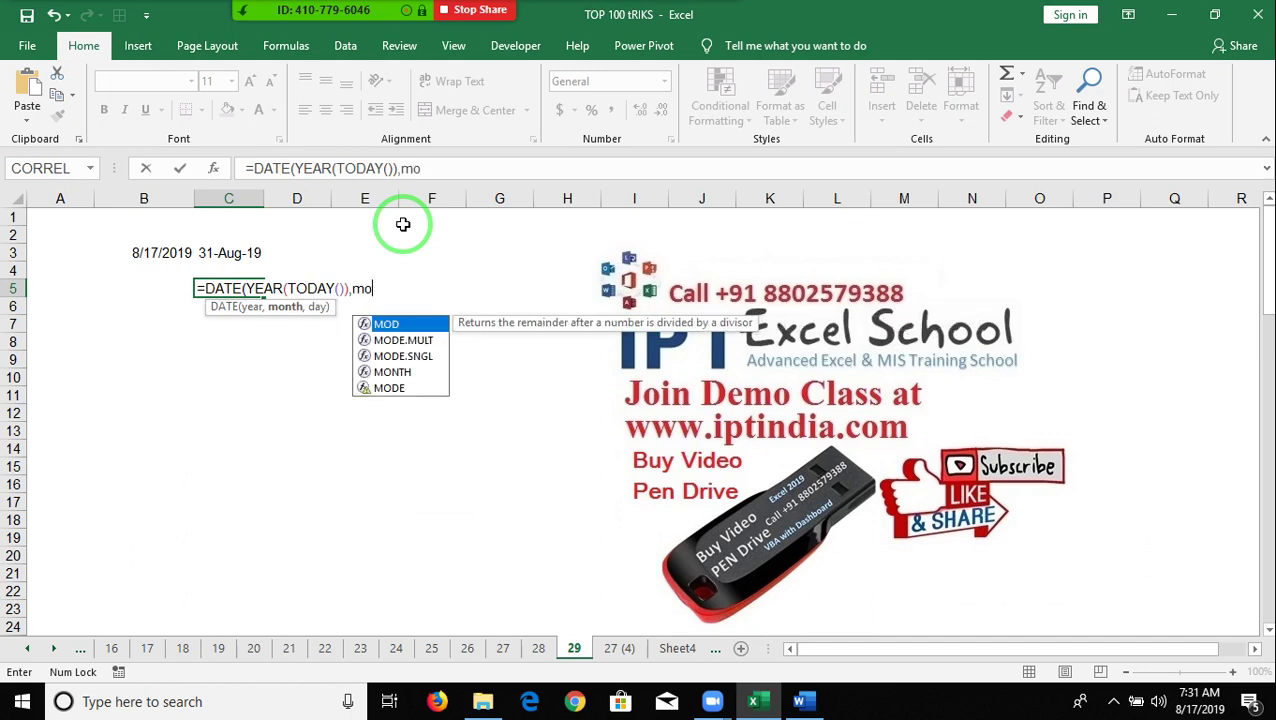
type("nth")
key("Tab")
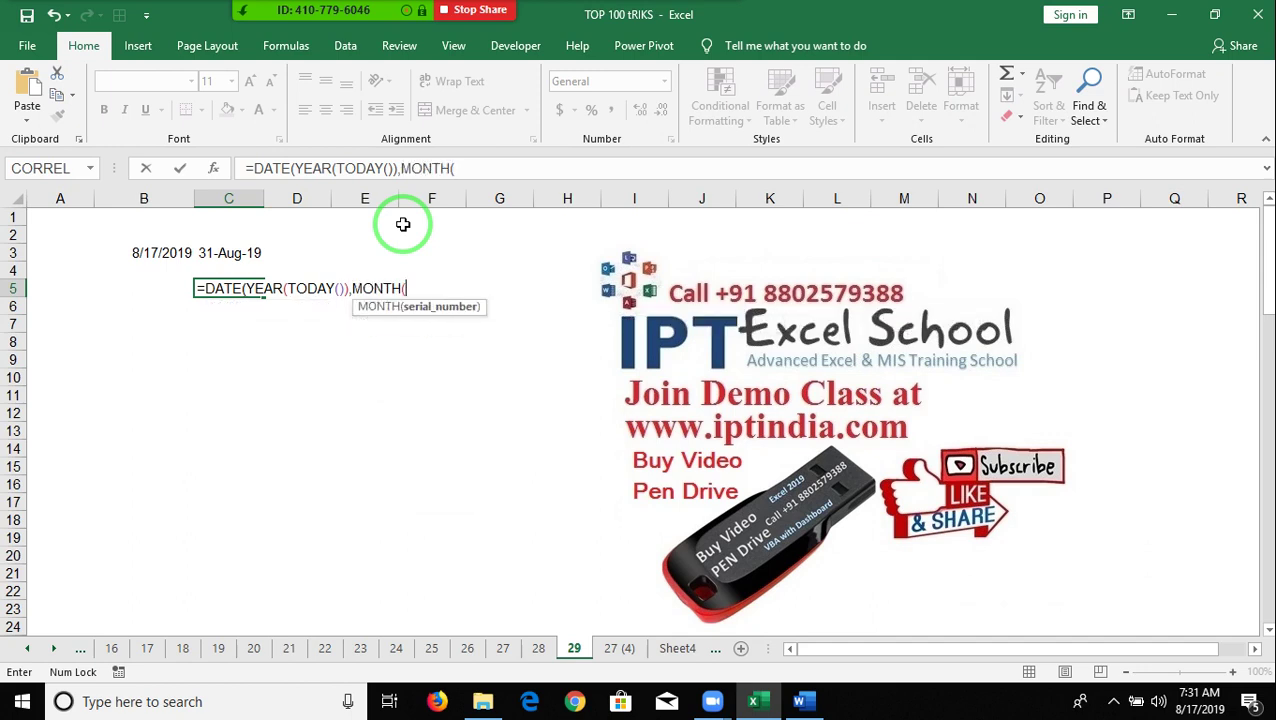
type("toda")
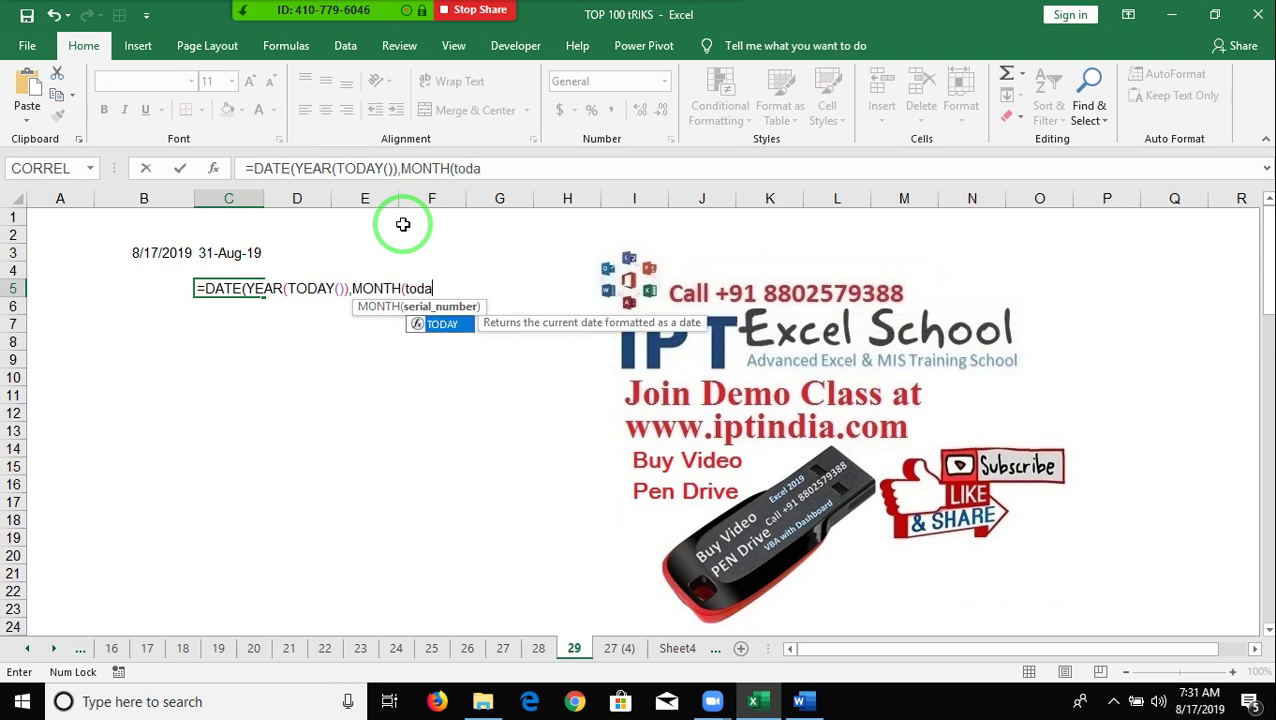
key("Tab")
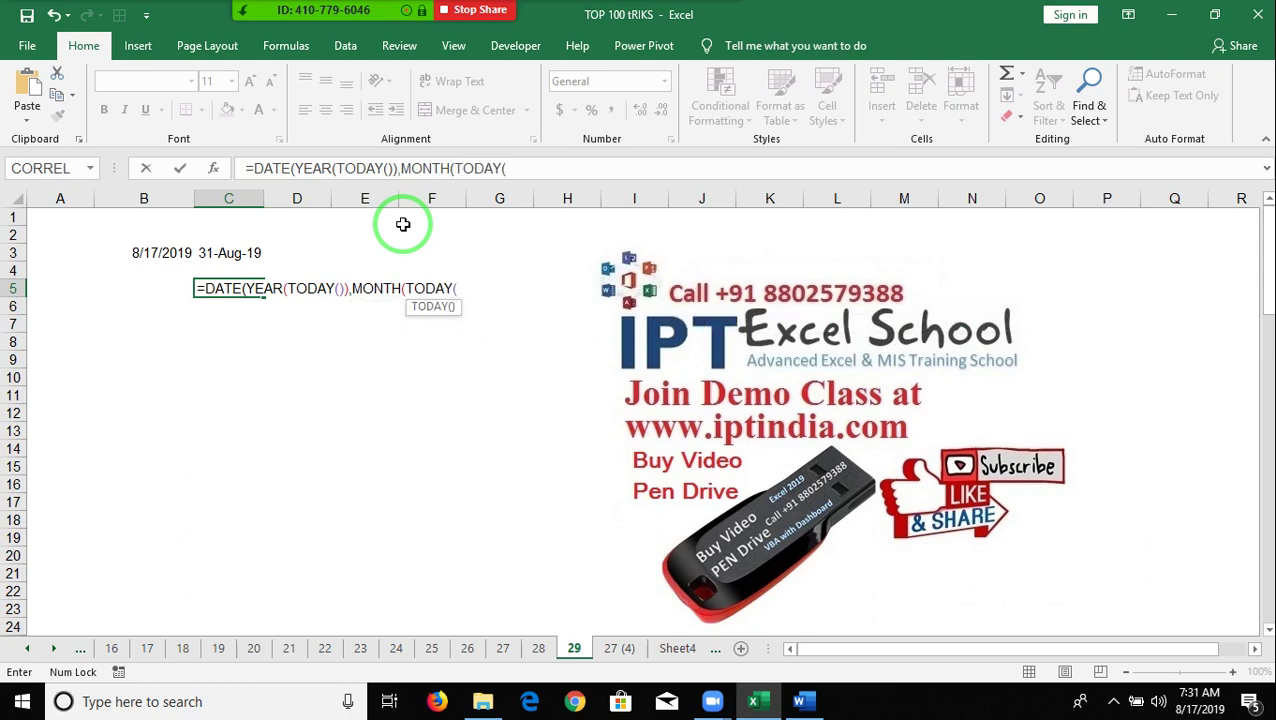
type(")")
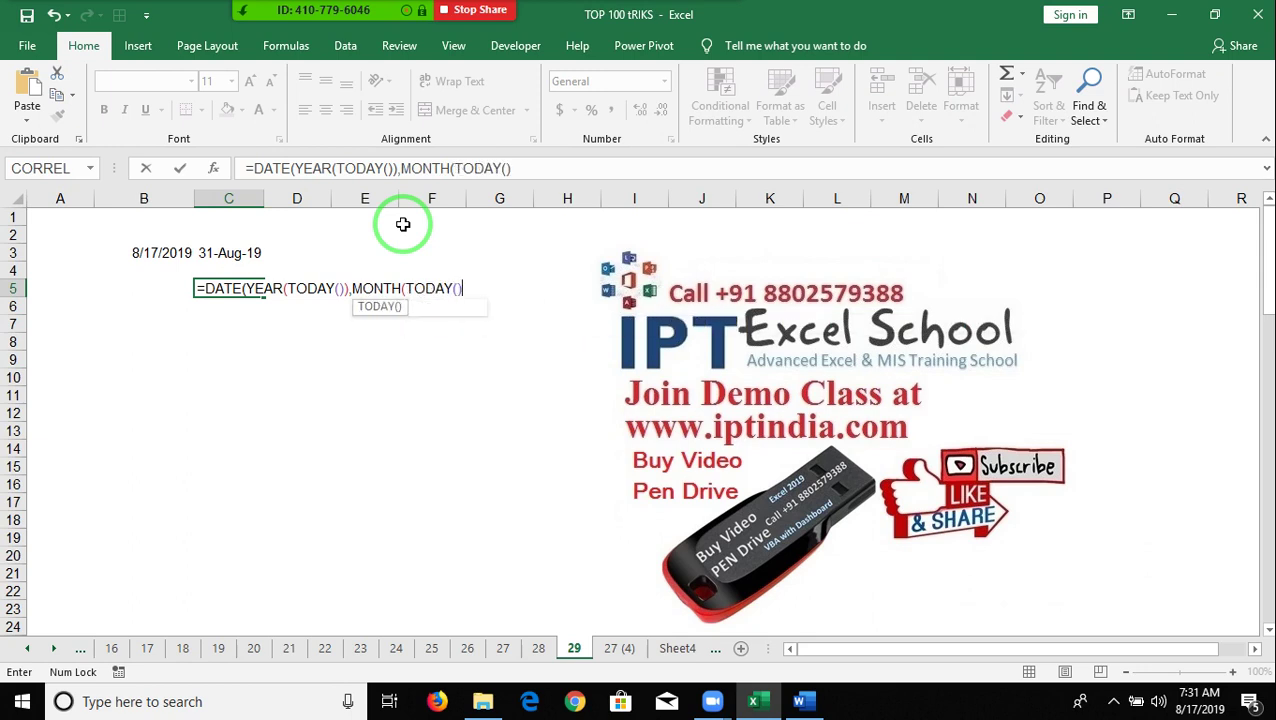
type(")")
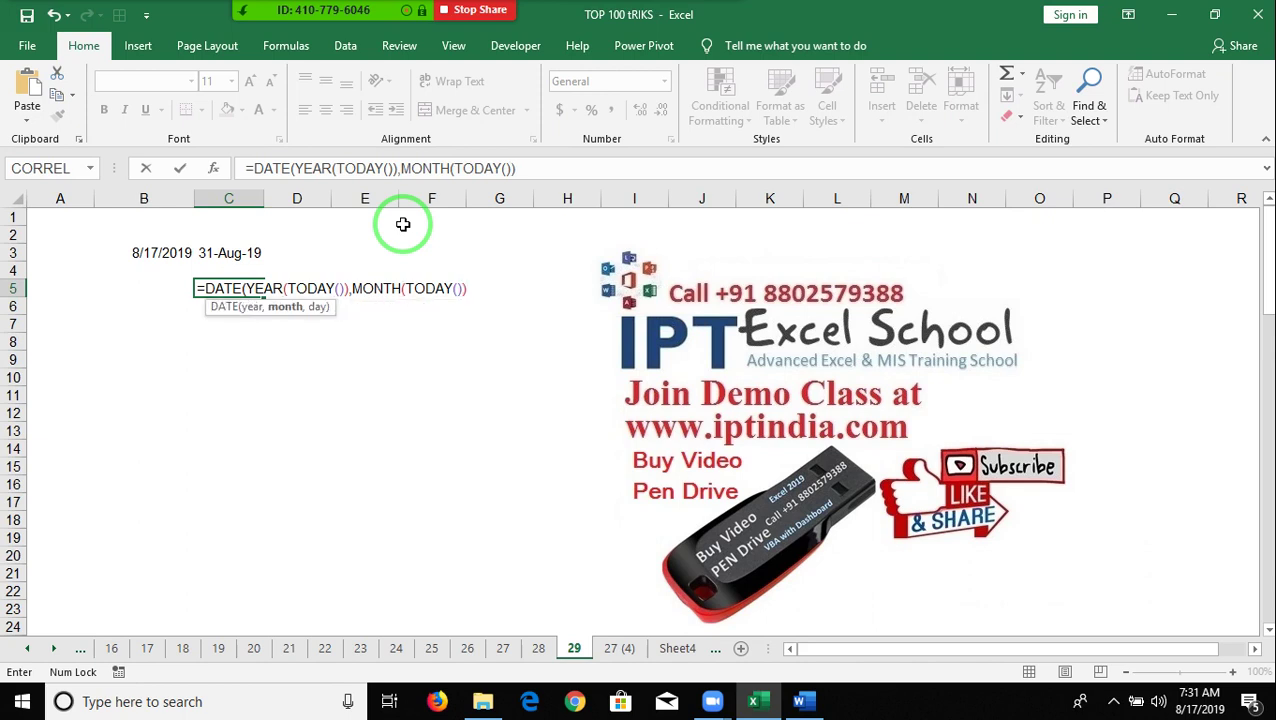
type(",")
type("1)")
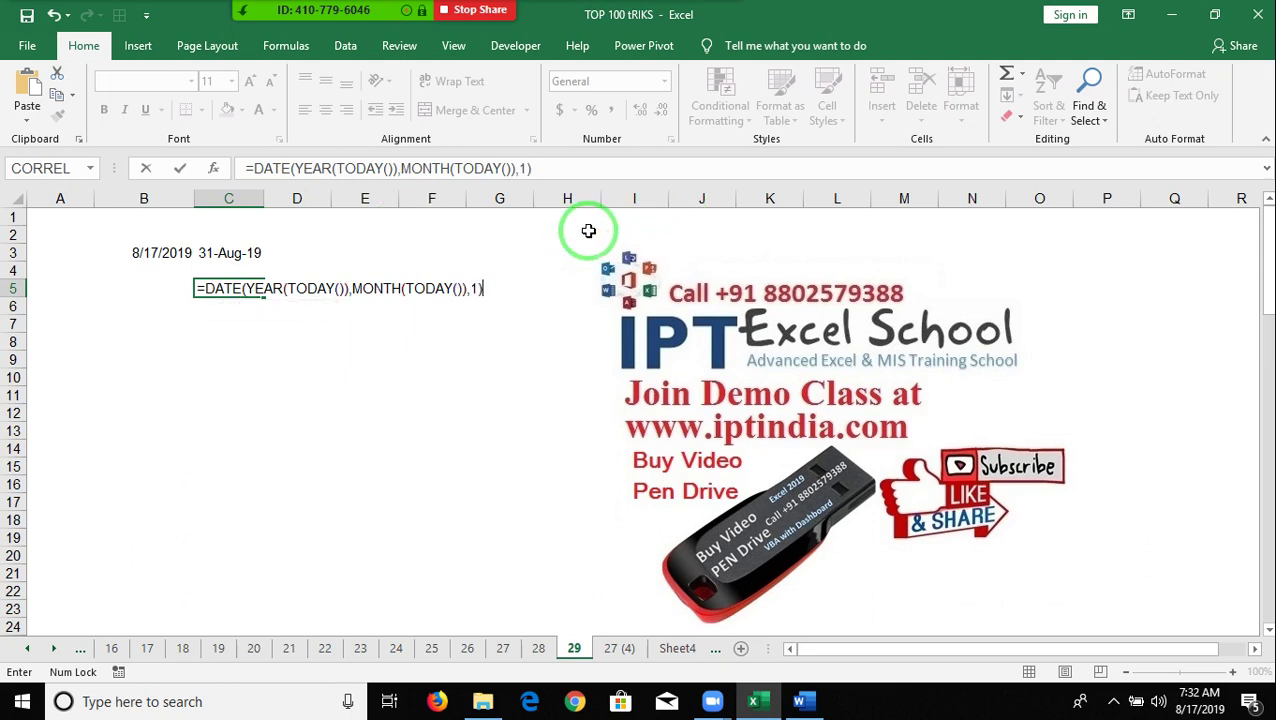
key("Return")
key("Up")
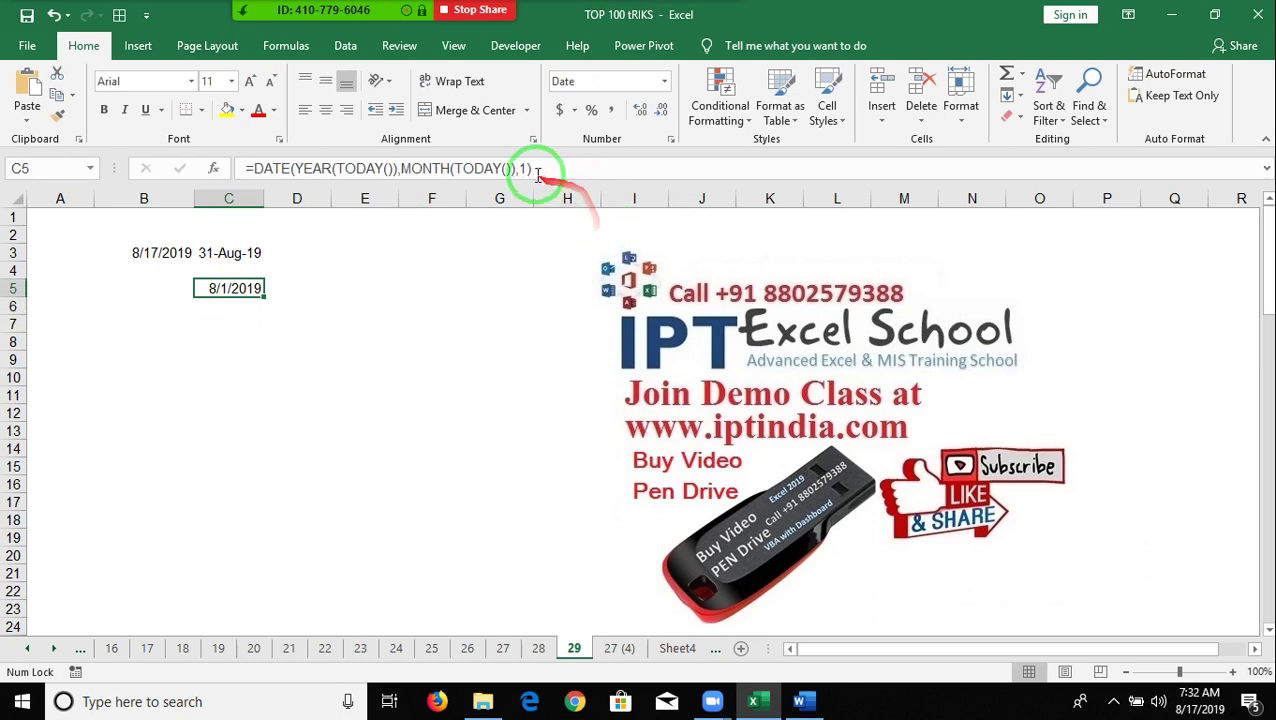
Step: Change C5 to =DATE(YEAR(TODAY()),MONTH(TODAY())+1,1)-1, giving 8/31/2019
left_click(530, 170)
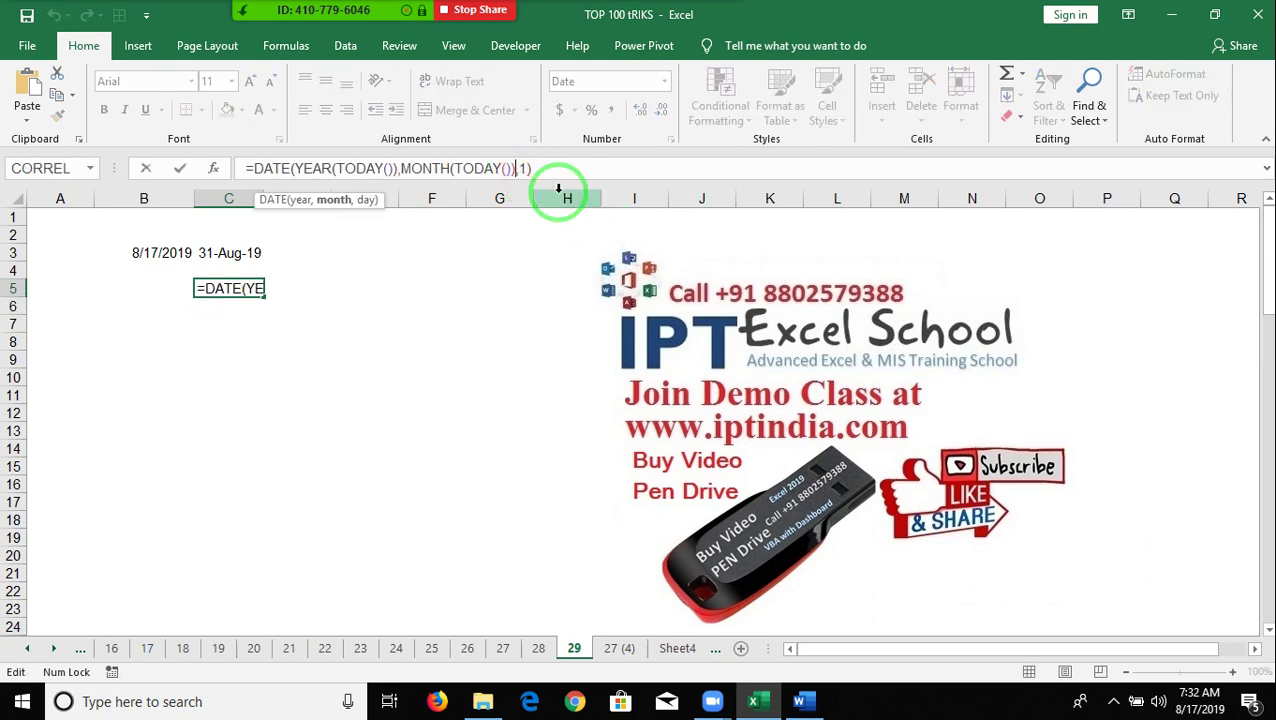
type("+1")
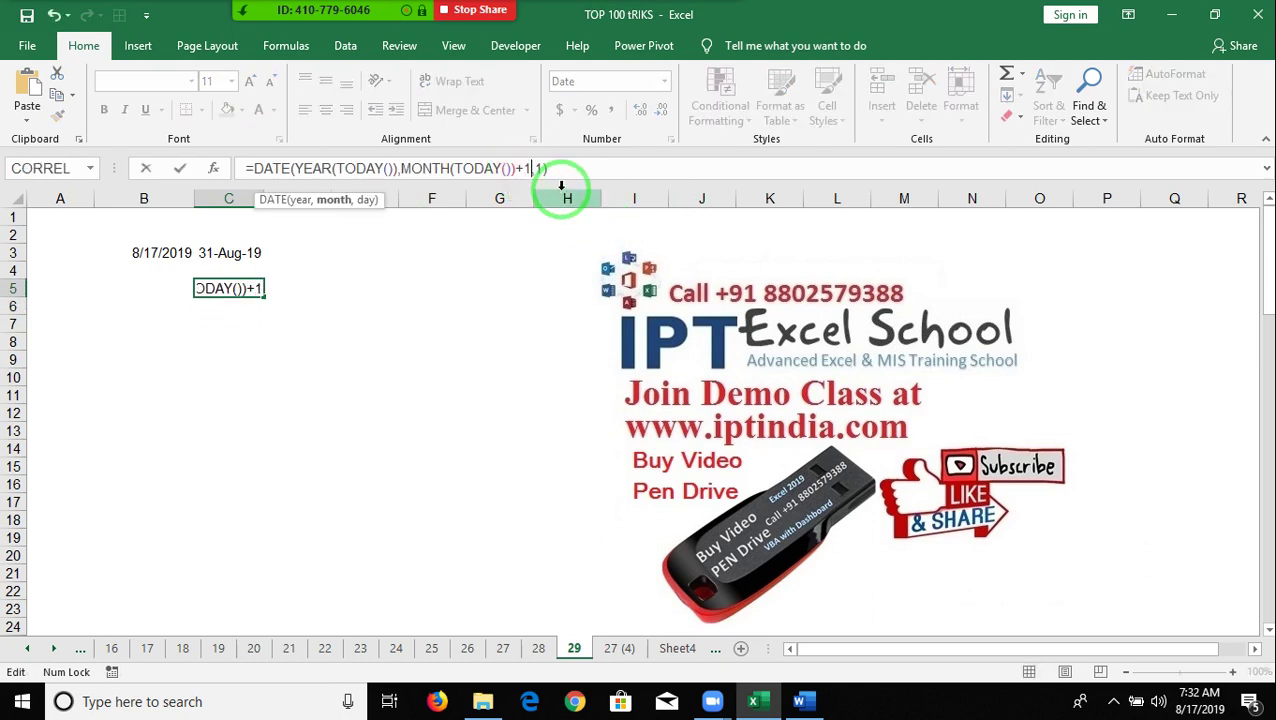
key("Return")
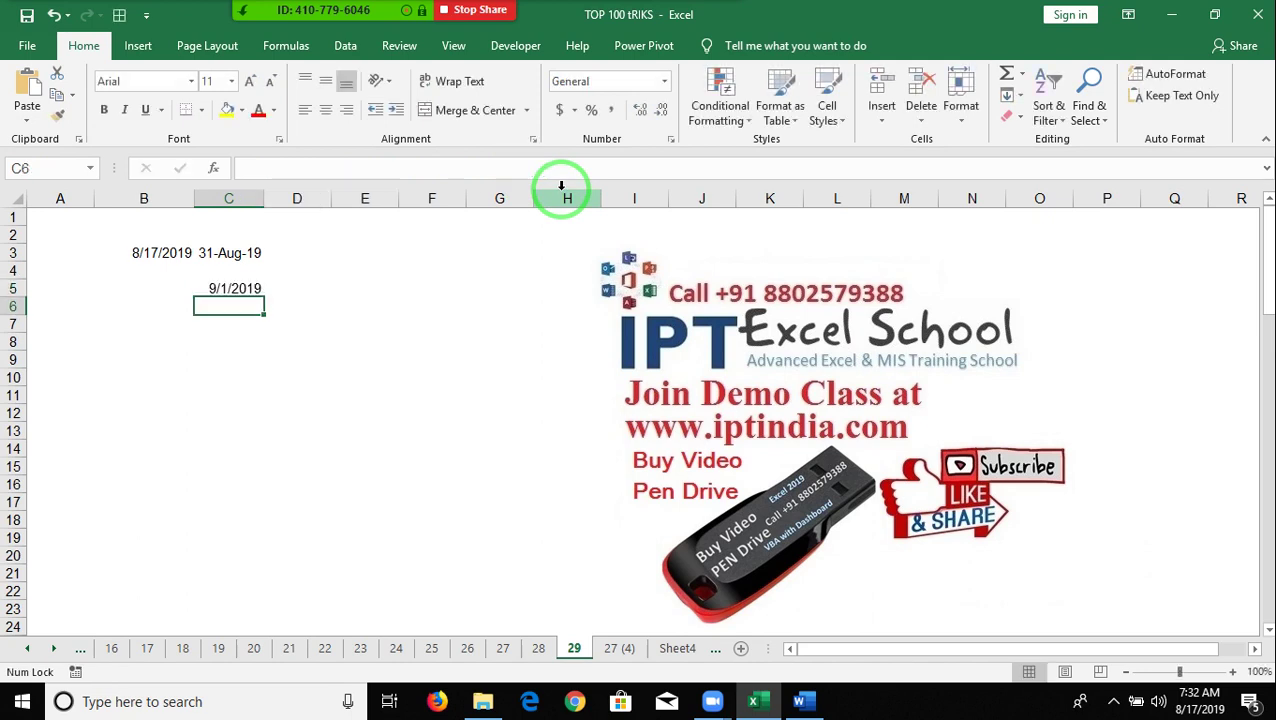
key("Up")
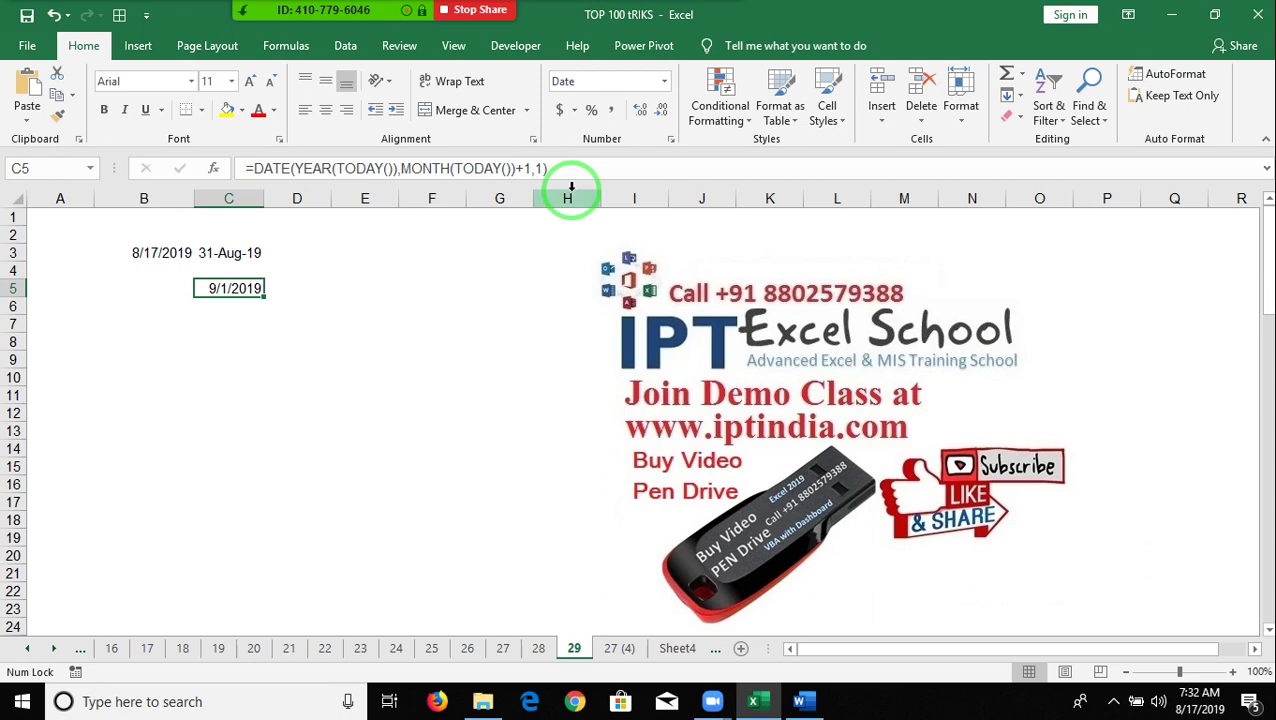
left_click(565, 168)
type("-1")
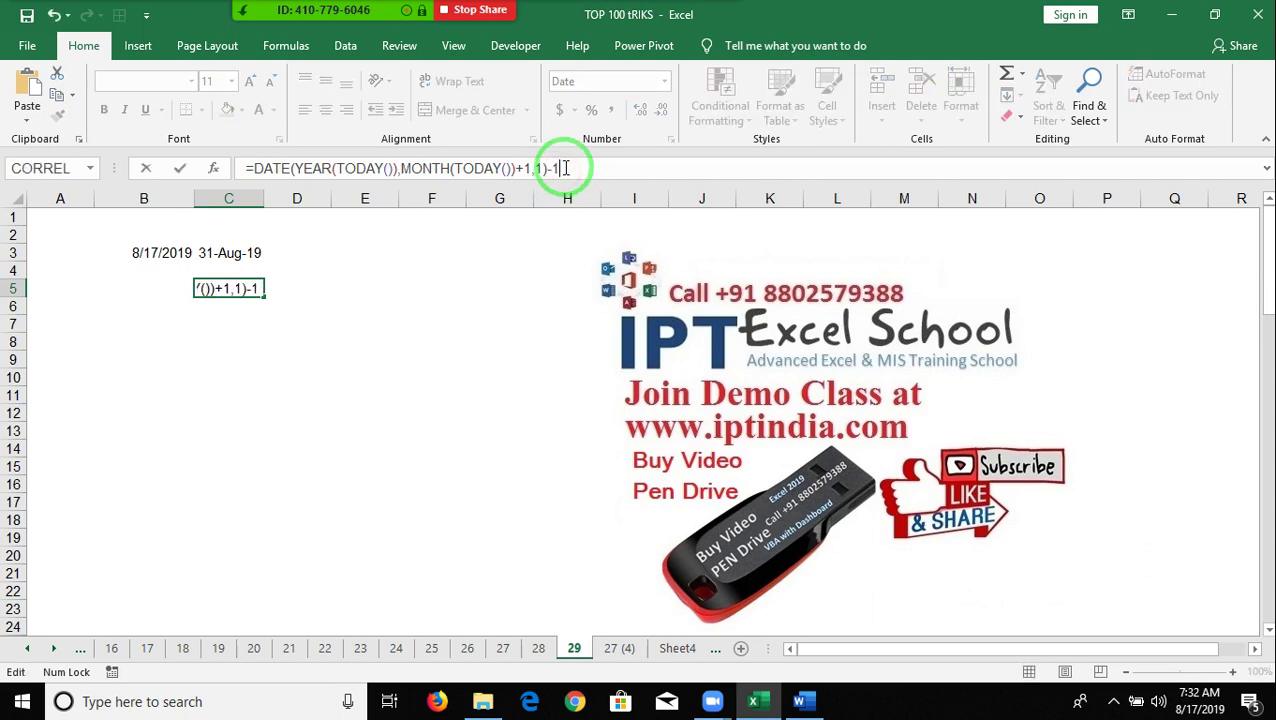
key("Return")
key("Up")
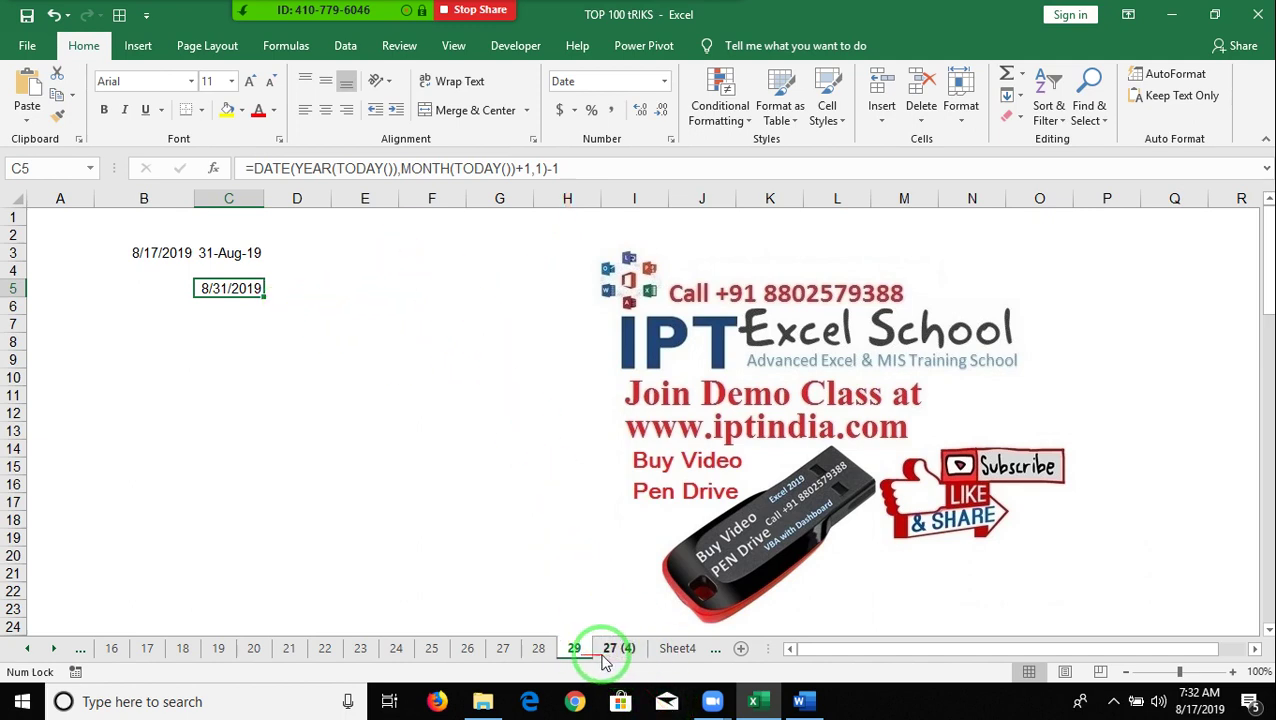
Step: Duplicate sheet 27 (4) as a new sheet named 30 and clear the old values in B4:D8
left_click(607, 660)
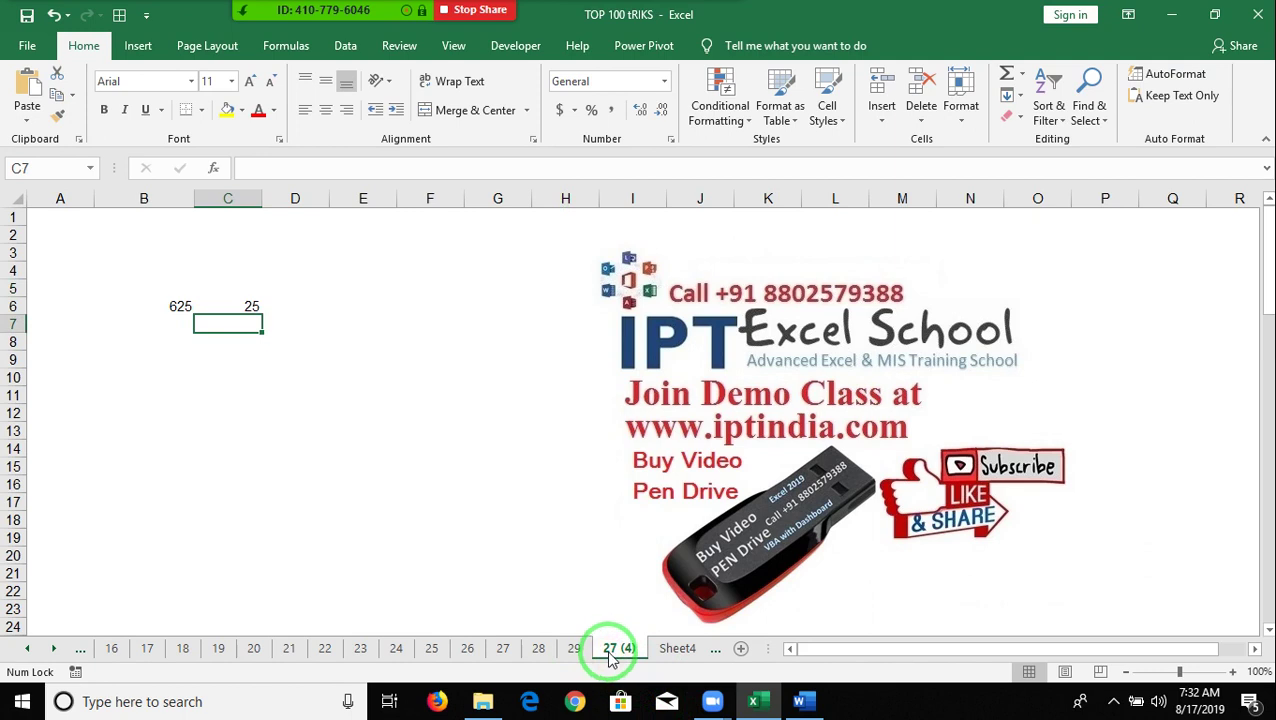
left_click_drag(610, 660, 670, 640)
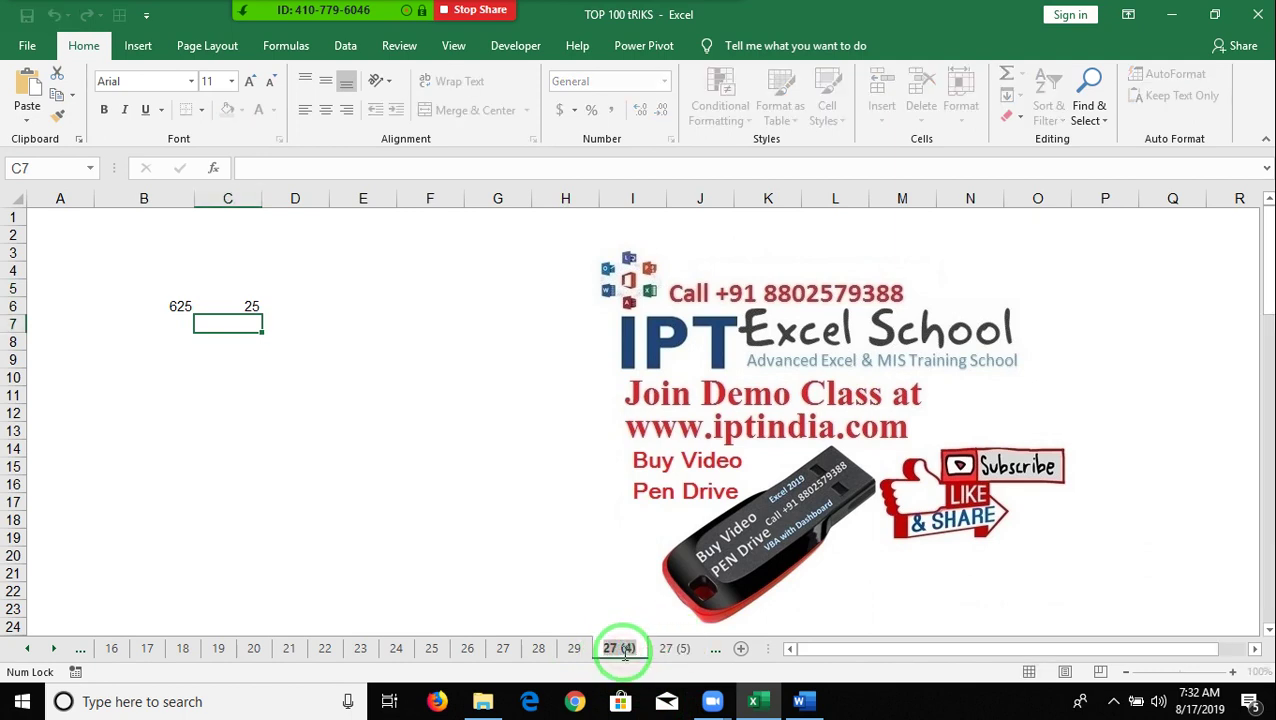
type("30")
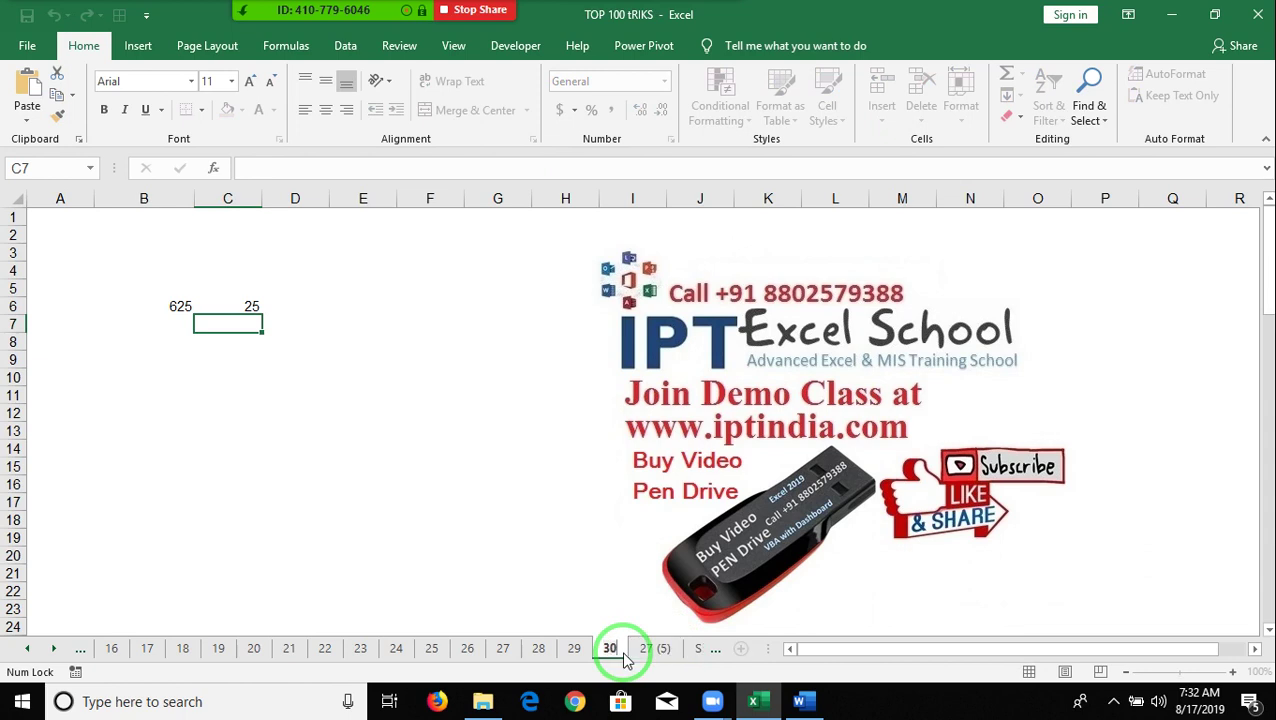
left_click(575, 538)
left_click_drag(143, 275, 285, 344)
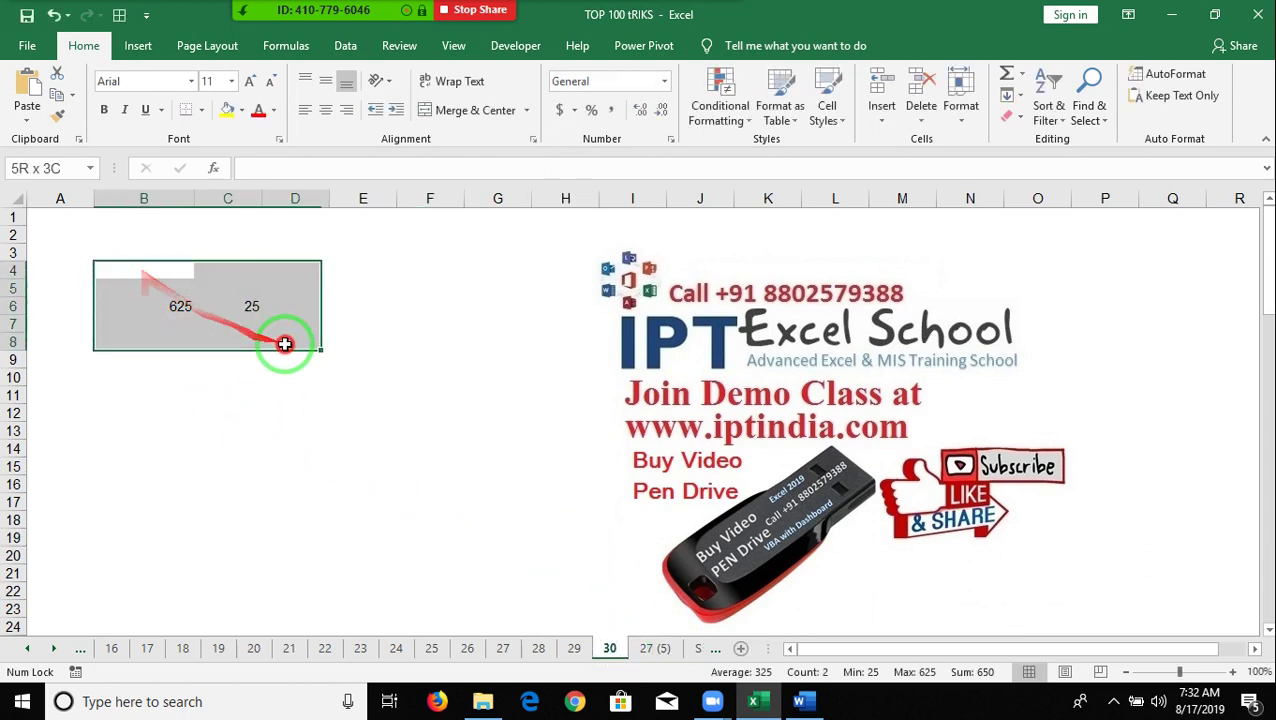
key("Delete")
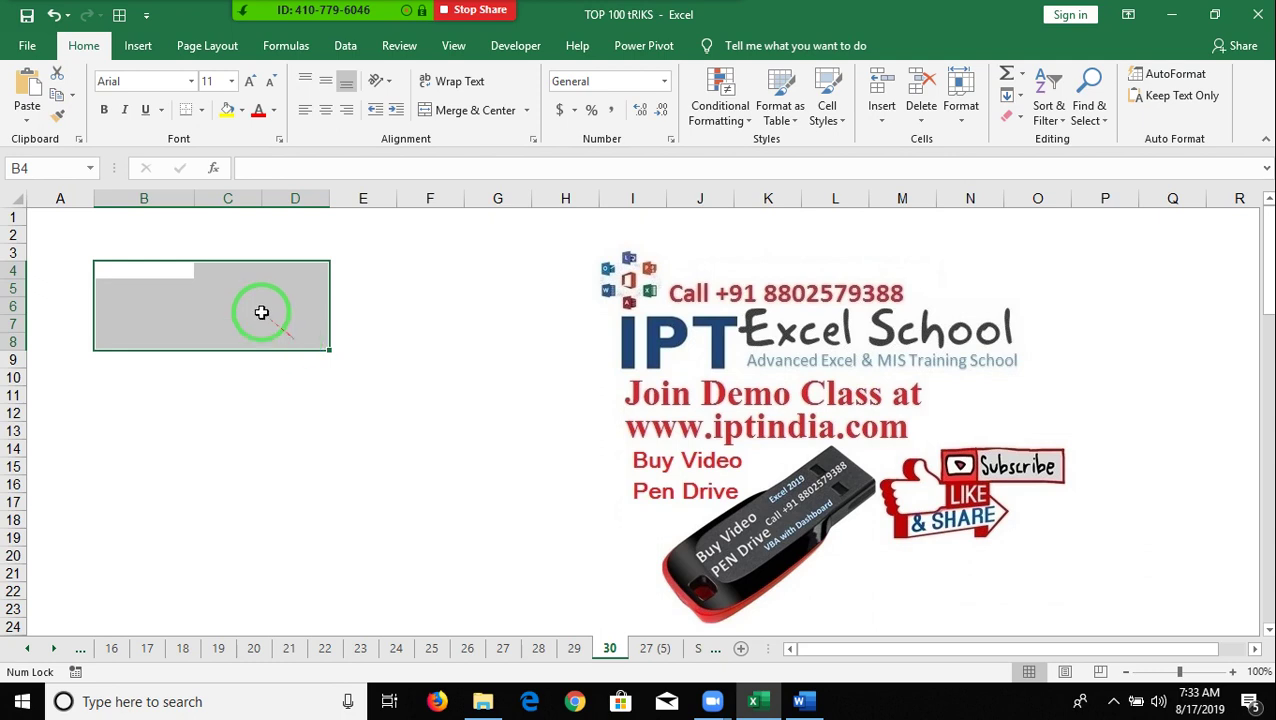
Step: Enter Name in A1 and a JAN header in B1, giving A1 the same formatting as B1
left_click(91, 218)
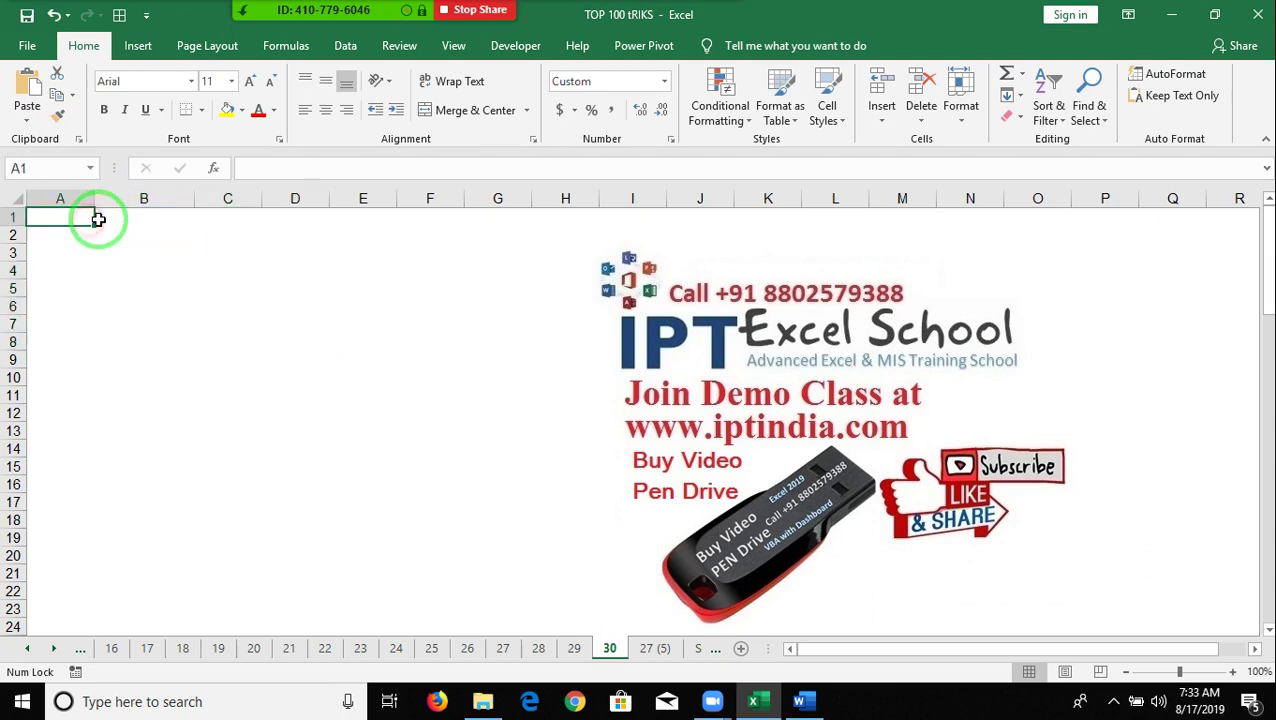
type("Name")
left_click(100, 218)
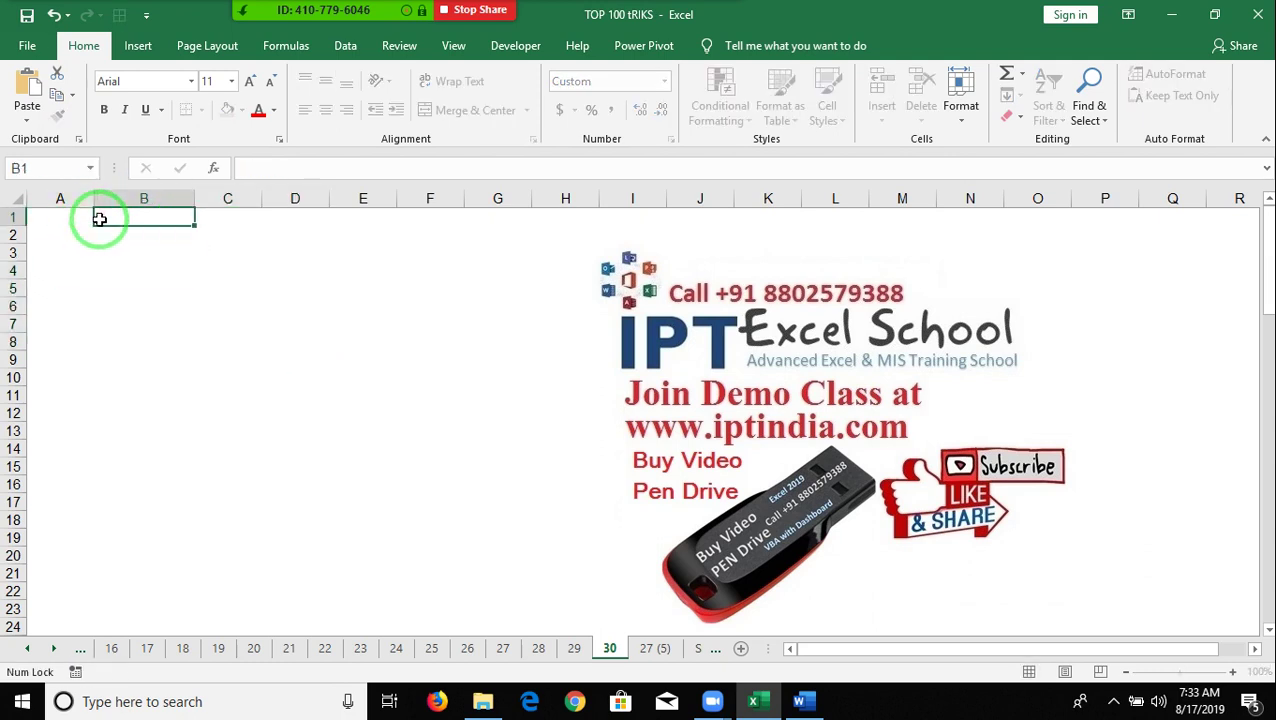
type("JA")
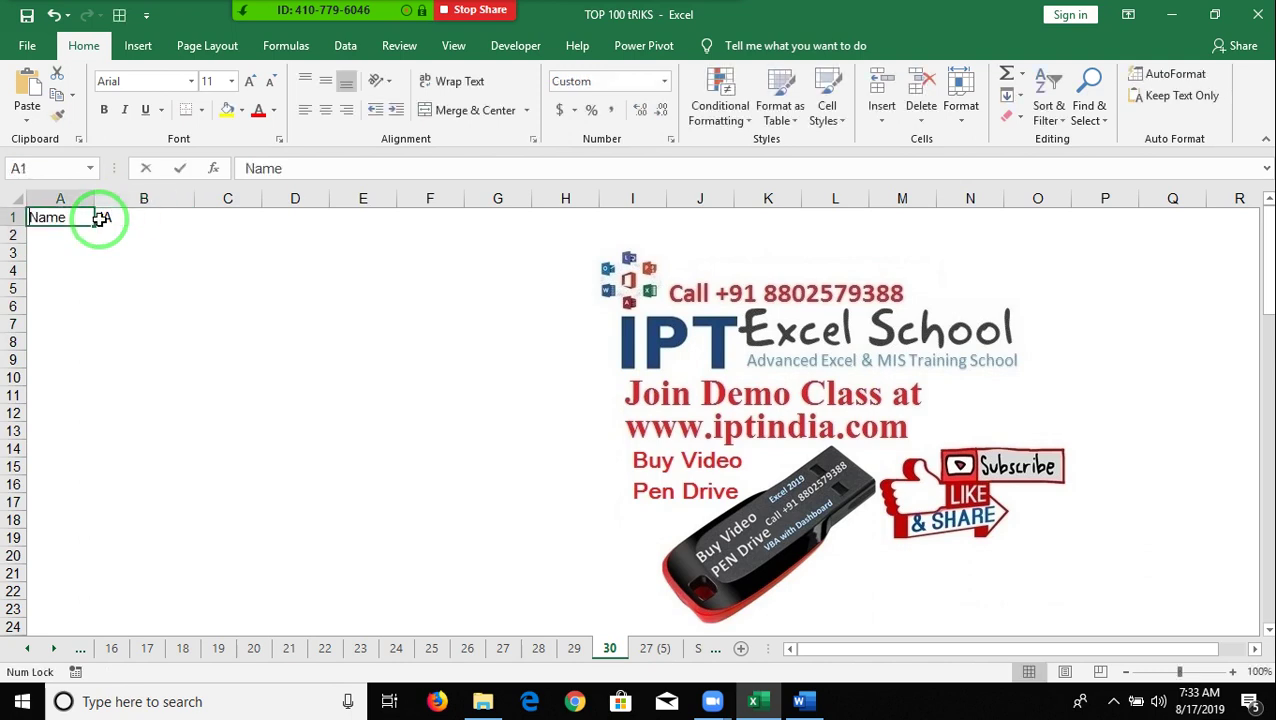
type("Na")
key("Escape")
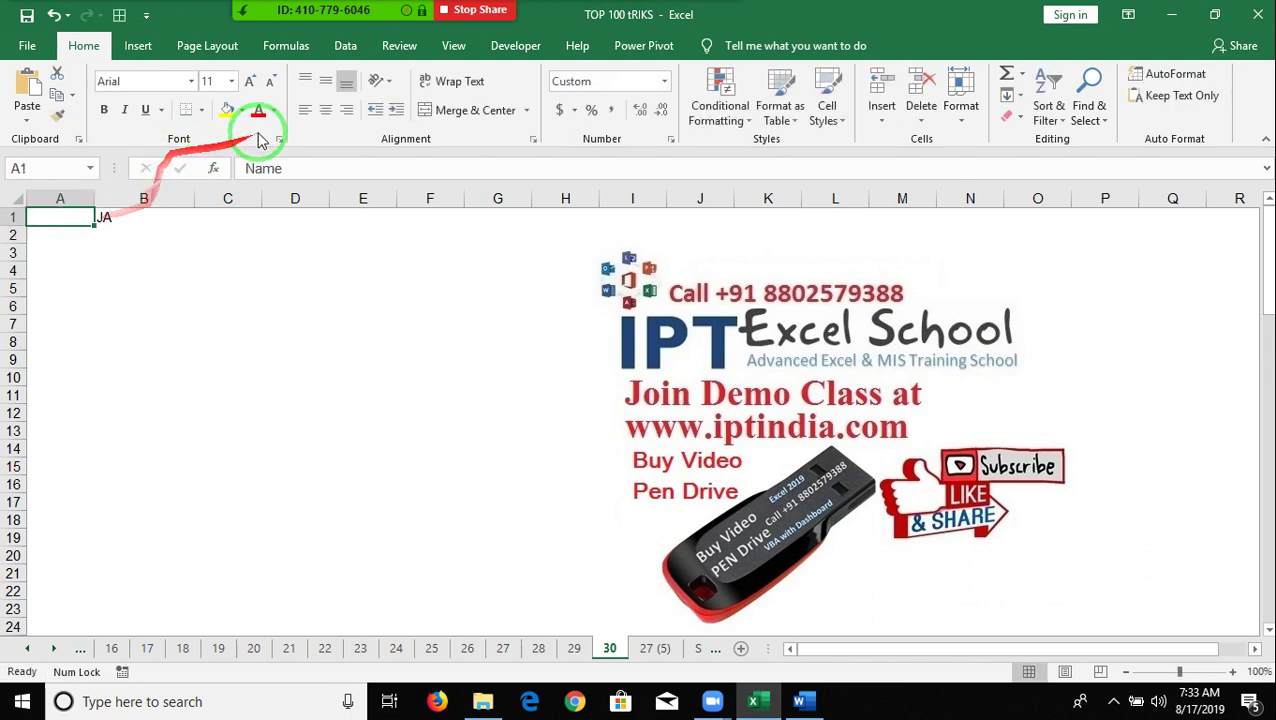
left_click(276, 110)
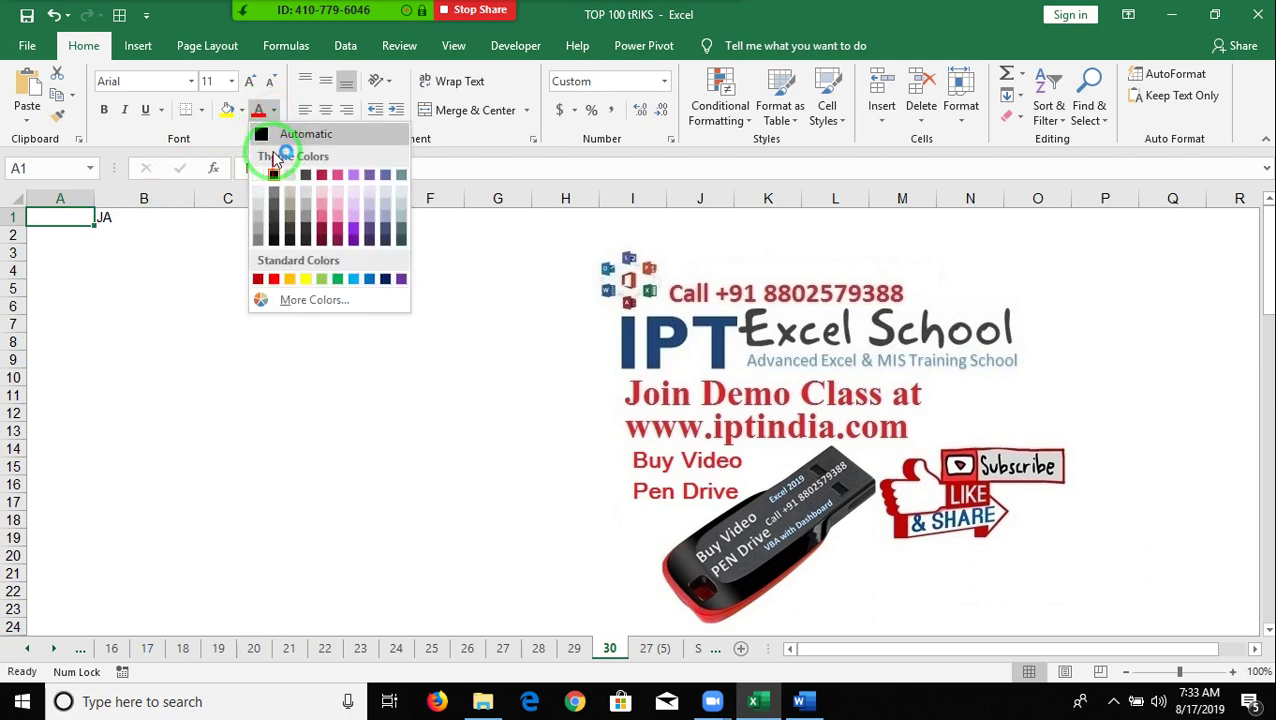
left_click(272, 134)
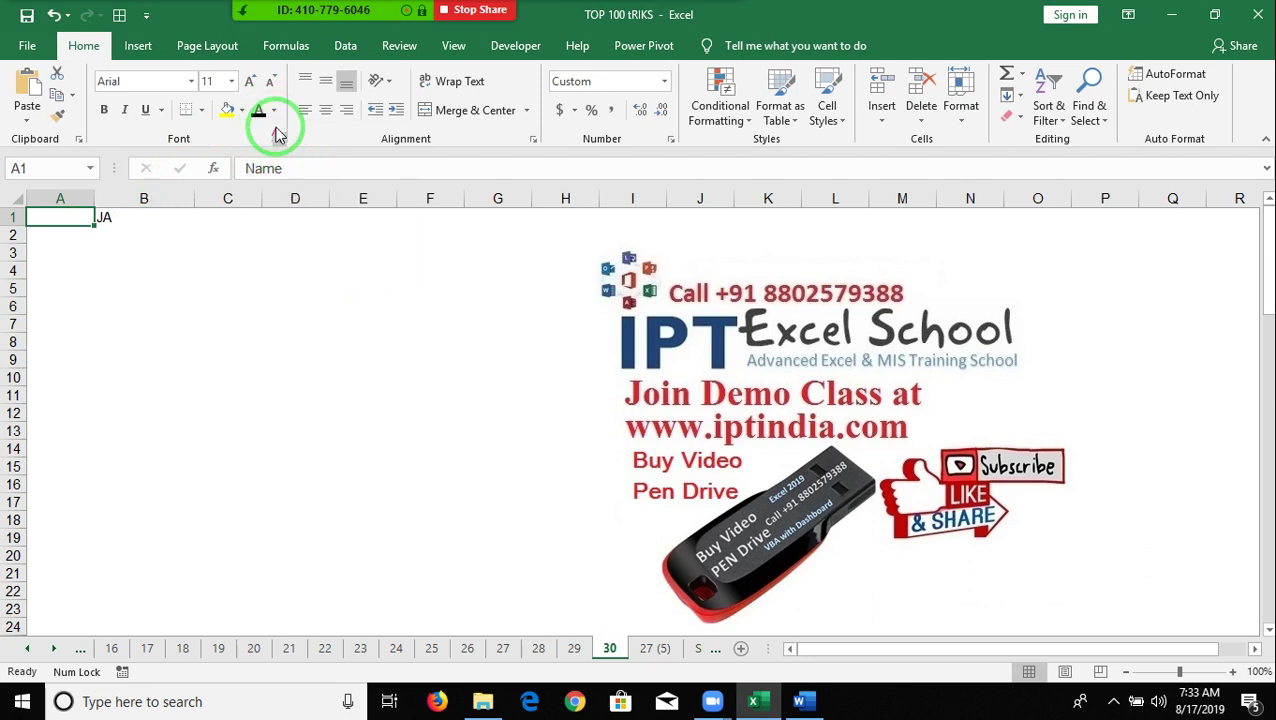
left_click(274, 110)
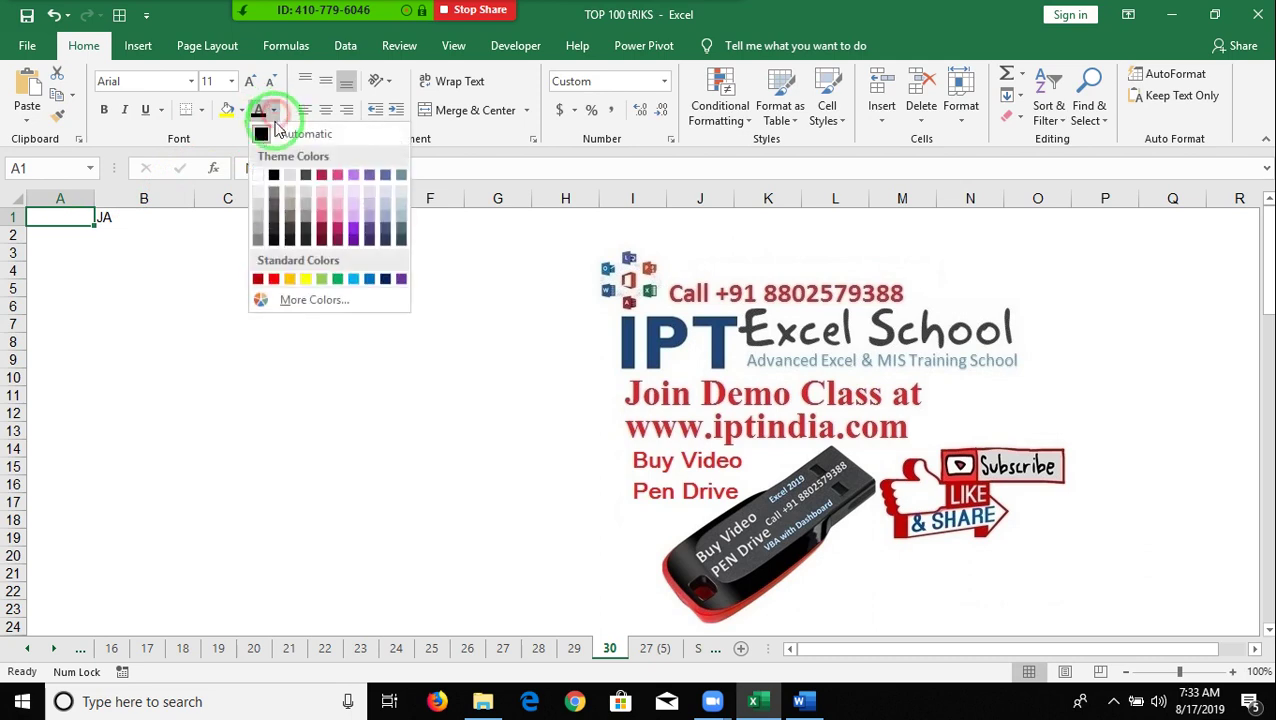
left_click(274, 178)
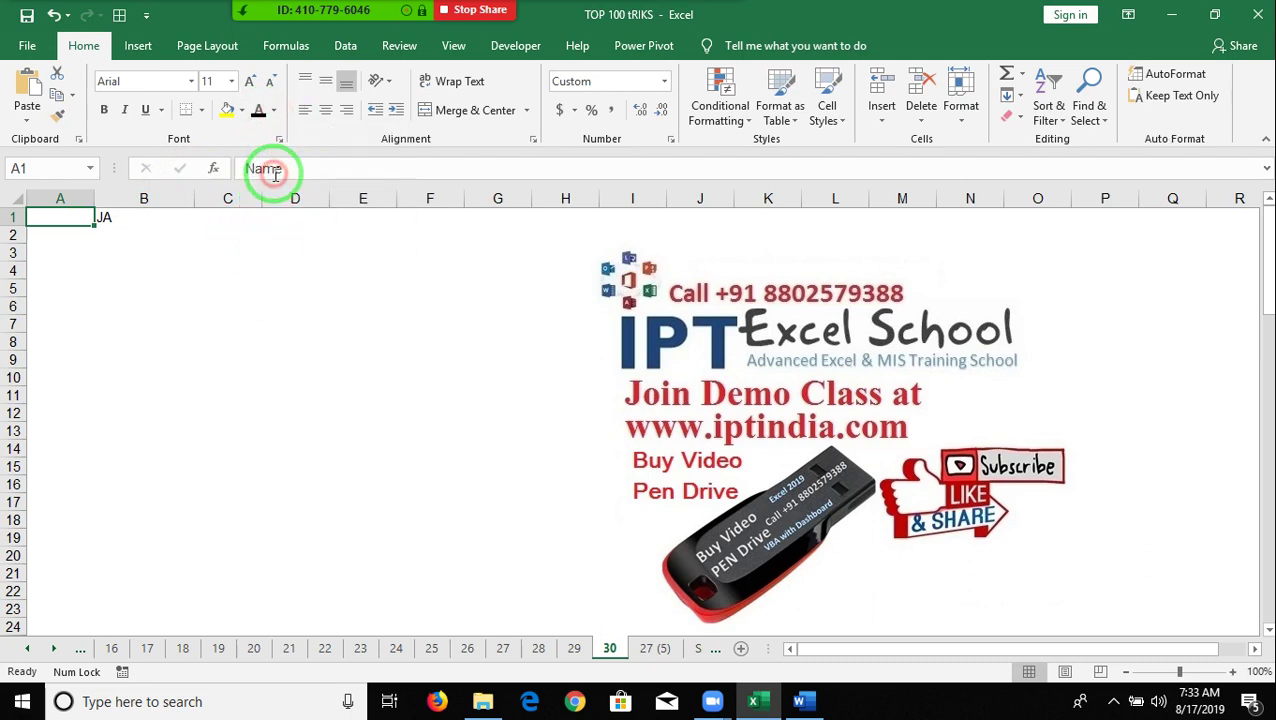
left_click(112, 215)
left_click(57, 115)
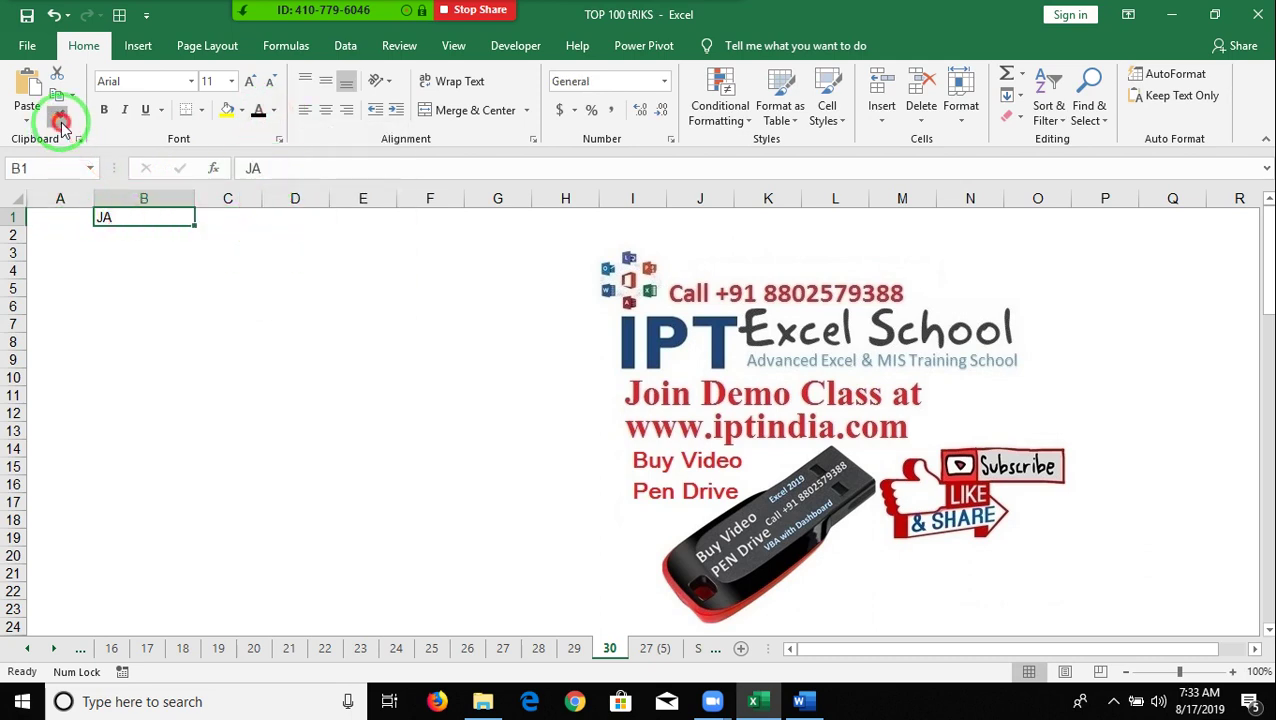
left_click(55, 215)
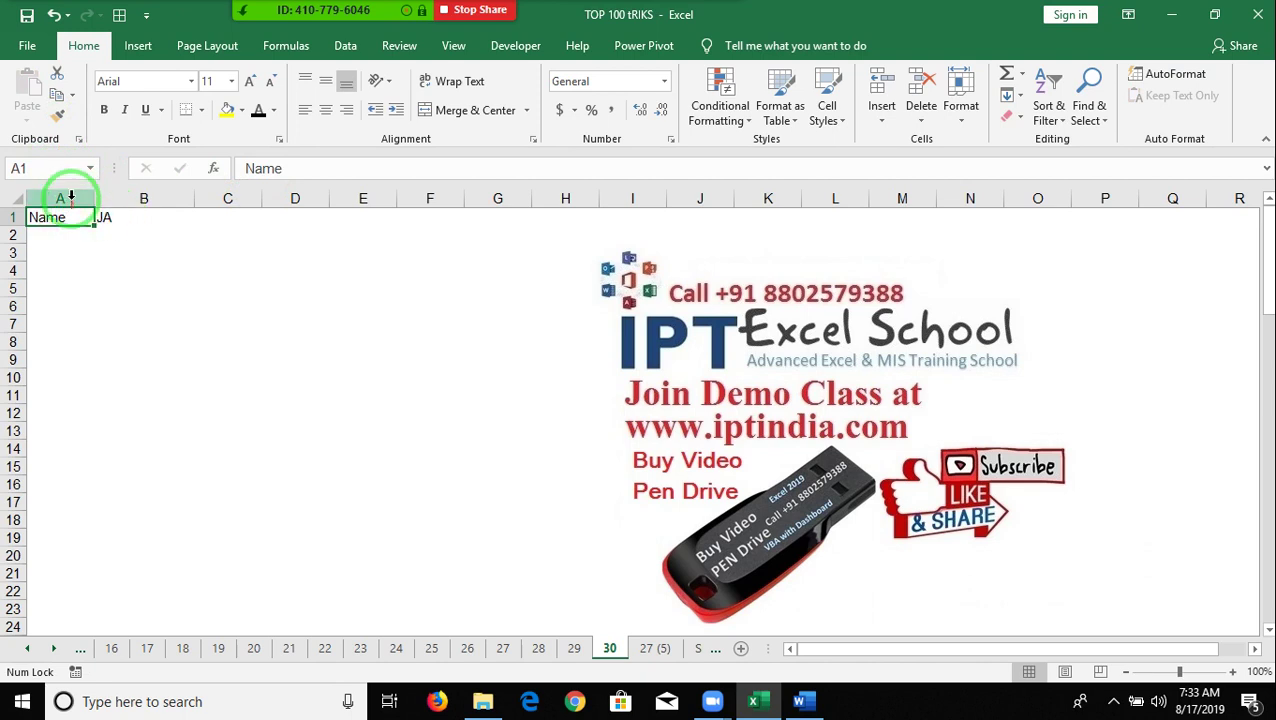
Step: Correct B1 to JAN and fill the month headers across to H1
left_click(117, 215)
double_click(117, 215)
type("N")
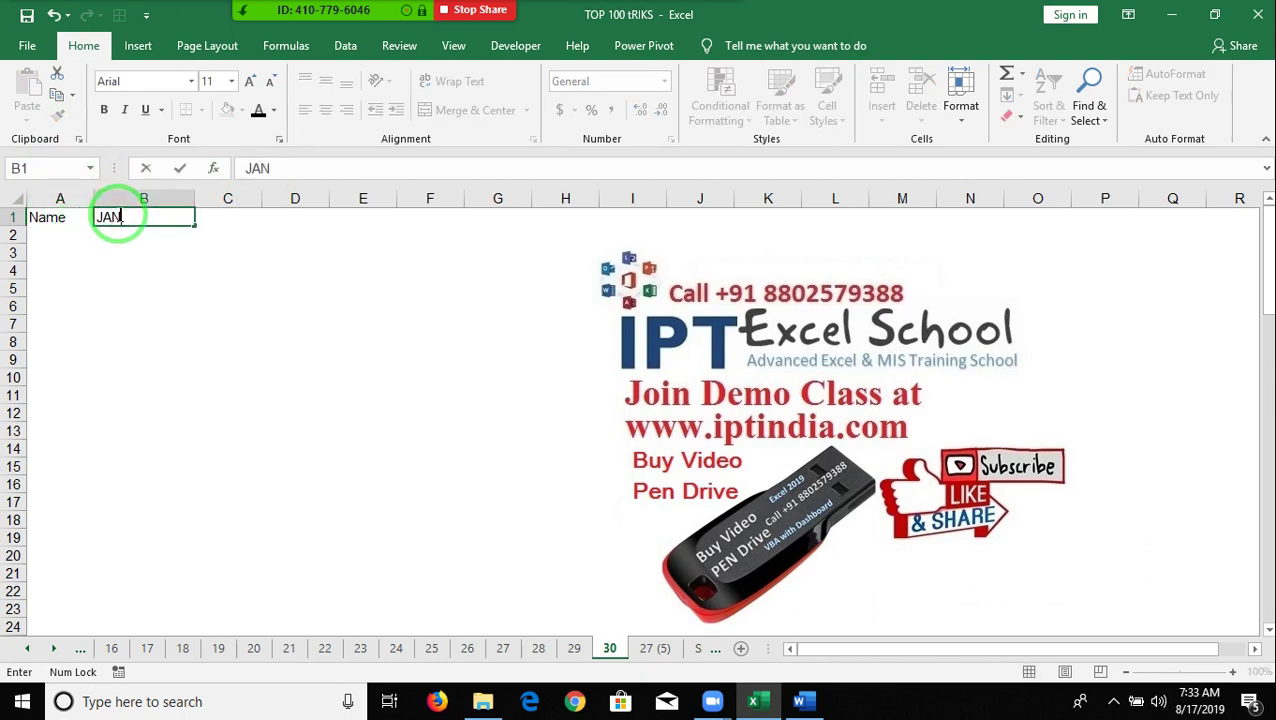
key("Return")
key("Up")
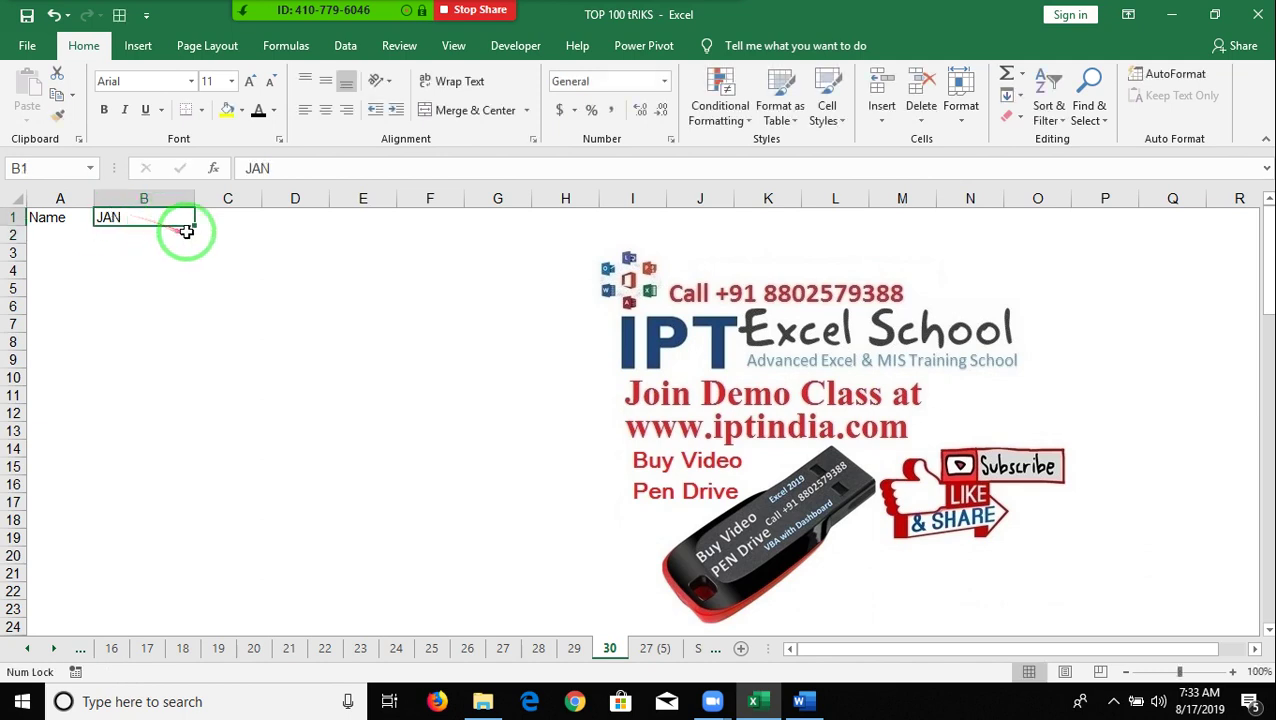
left_click_drag(195, 226, 598, 240)
Step: Enter the first name in A2, format it like A1, and fill names down to A14
left_click(82, 232)
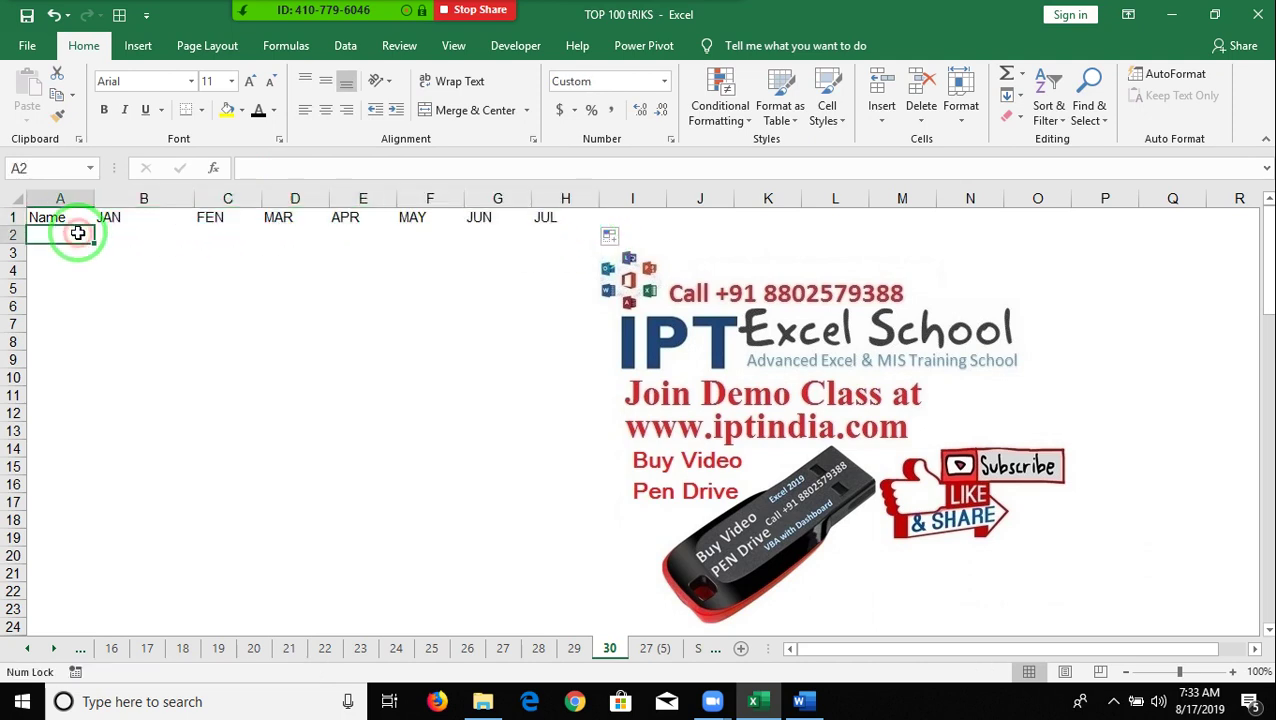
type("Pua")
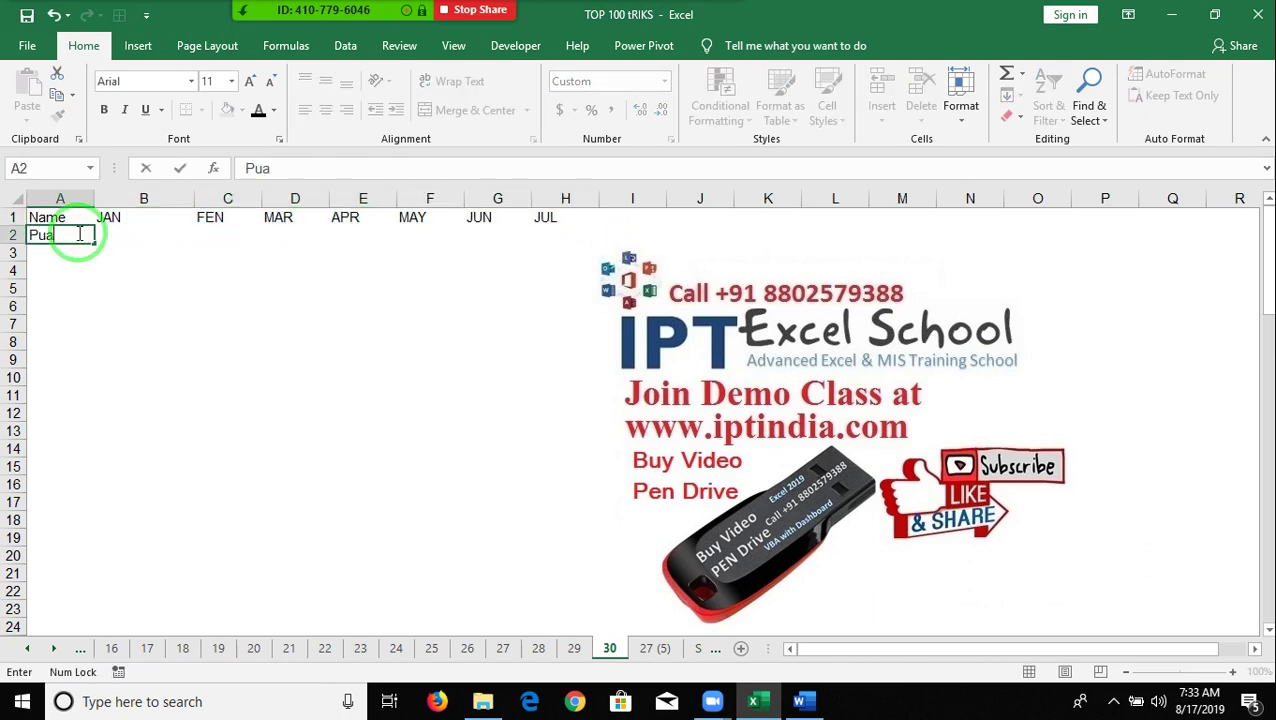
key("BackSpace")
type("ja")
key("ctrl+Return")
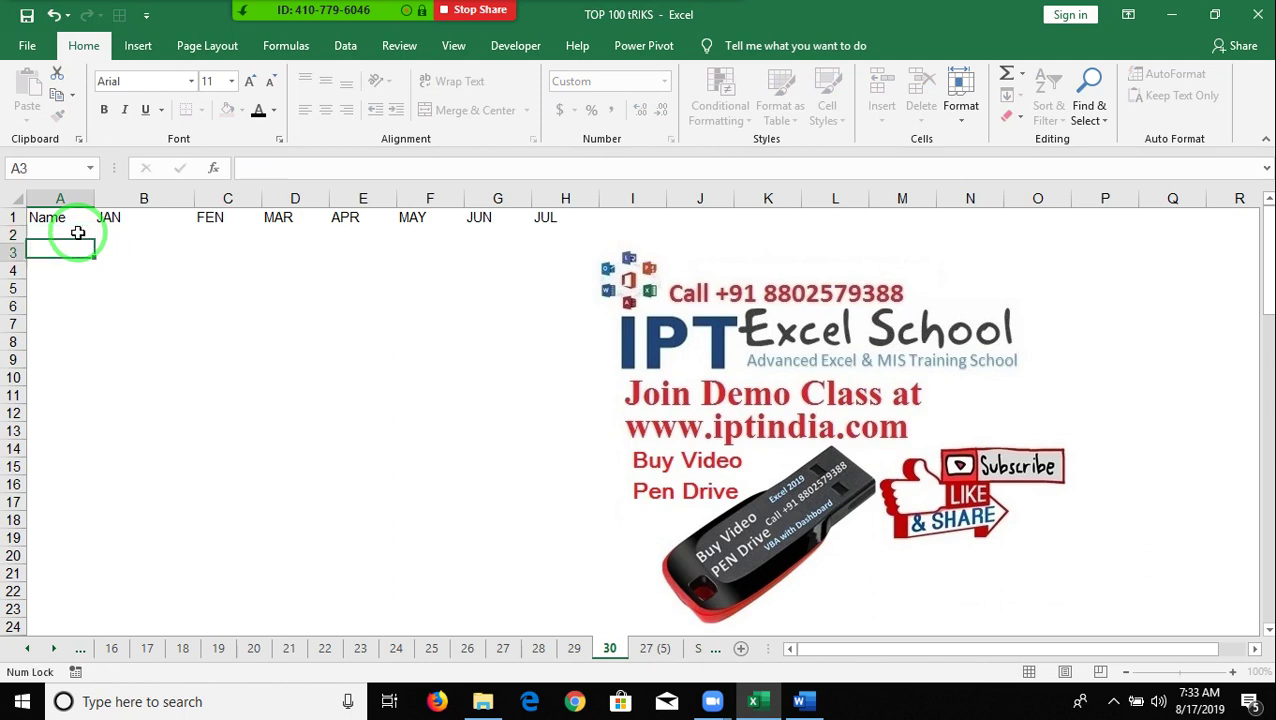
left_click(50, 217)
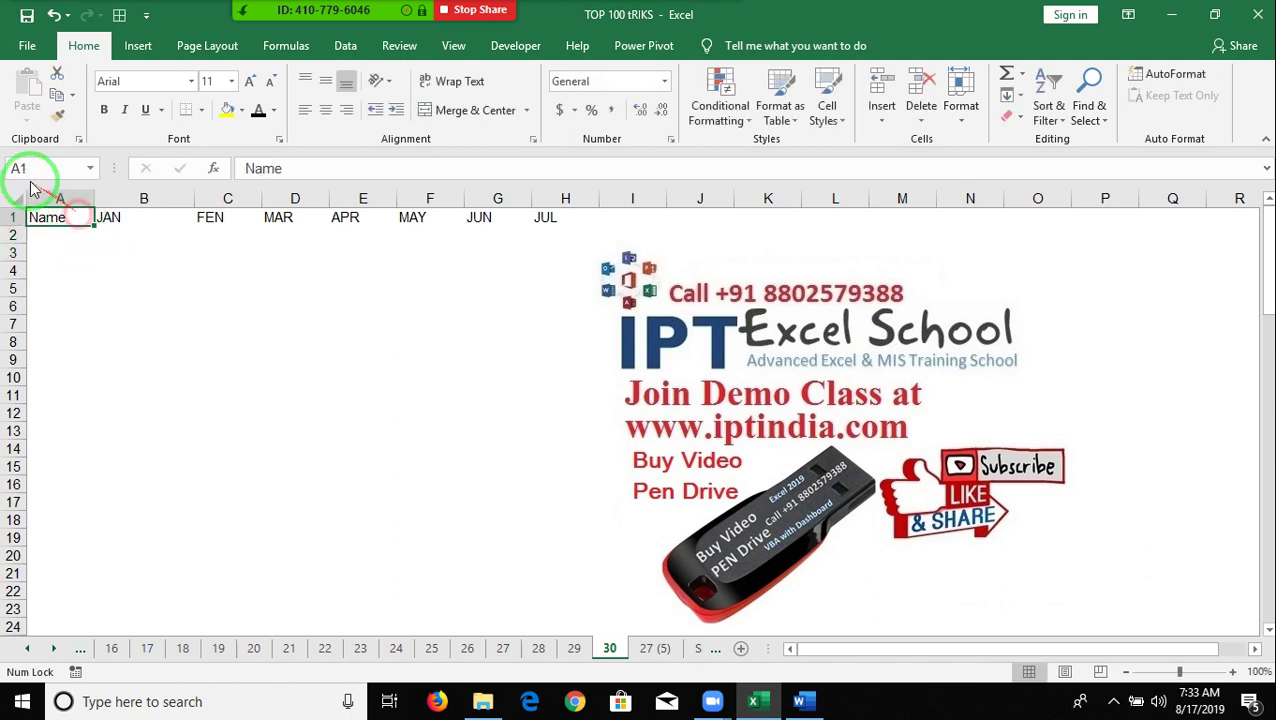
left_click(57, 116)
left_click(50, 235)
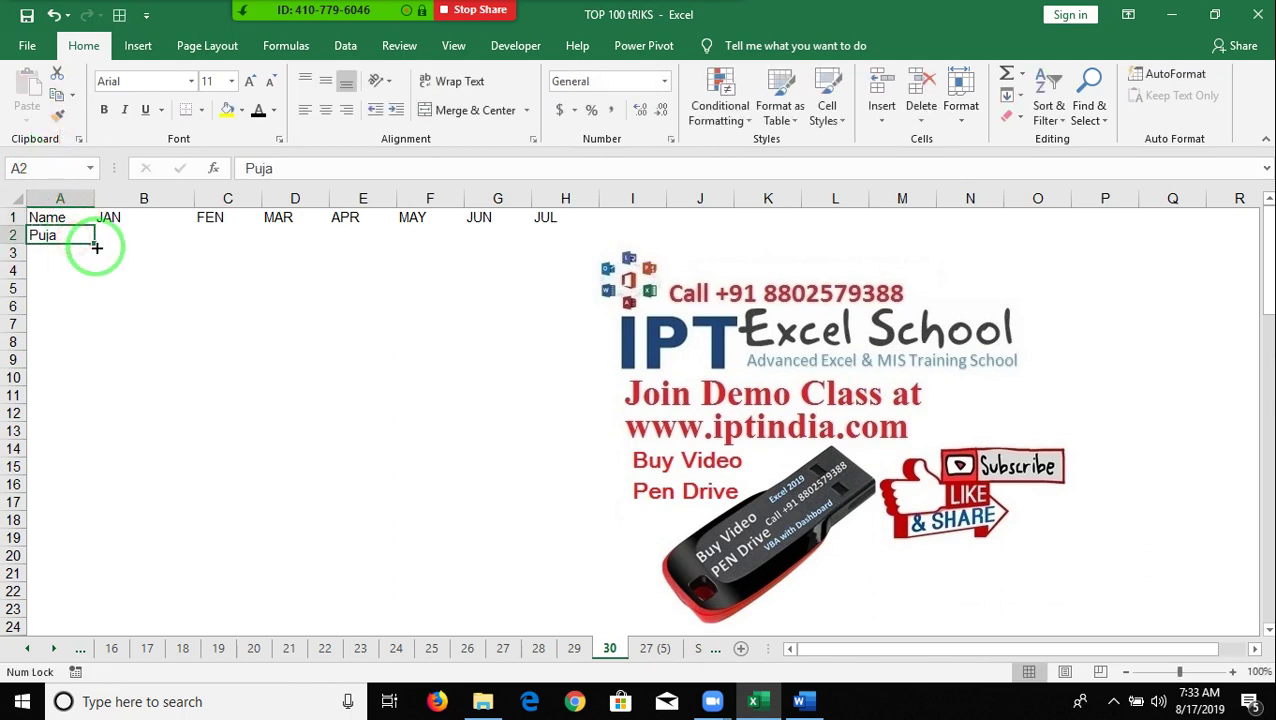
left_click_drag(94, 243, 112, 460)
Step: Enter a RANDBETWEEN formula in B2 and fill it across row 2 to H2
left_click(125, 233)
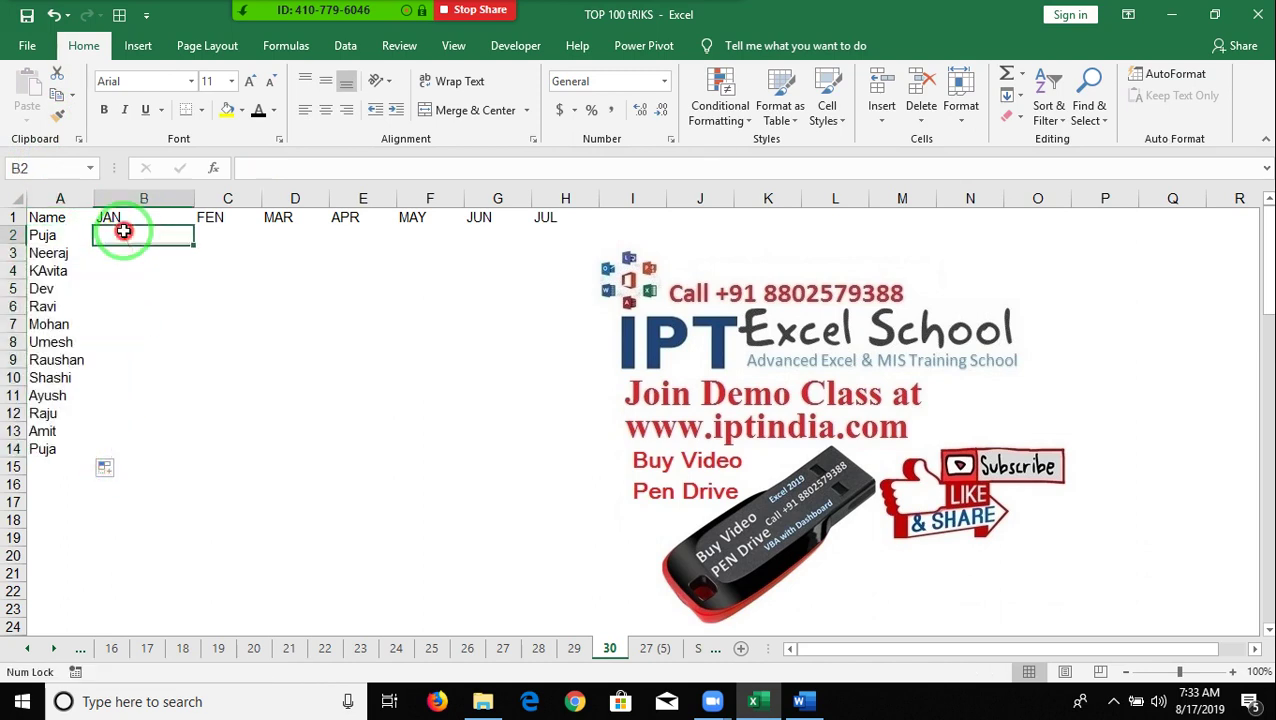
type("=i")
key("BackSpace")
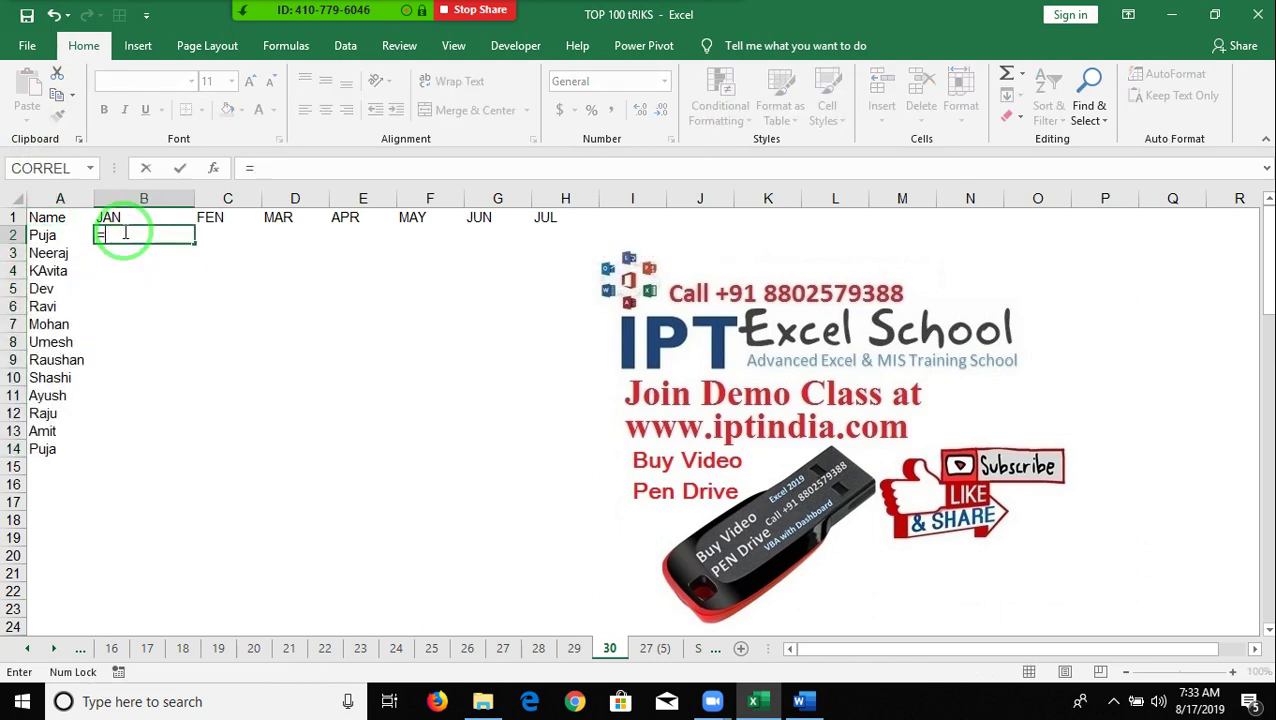
type("r")
key("Down")
key("Down")
key("Tab")
type("1")
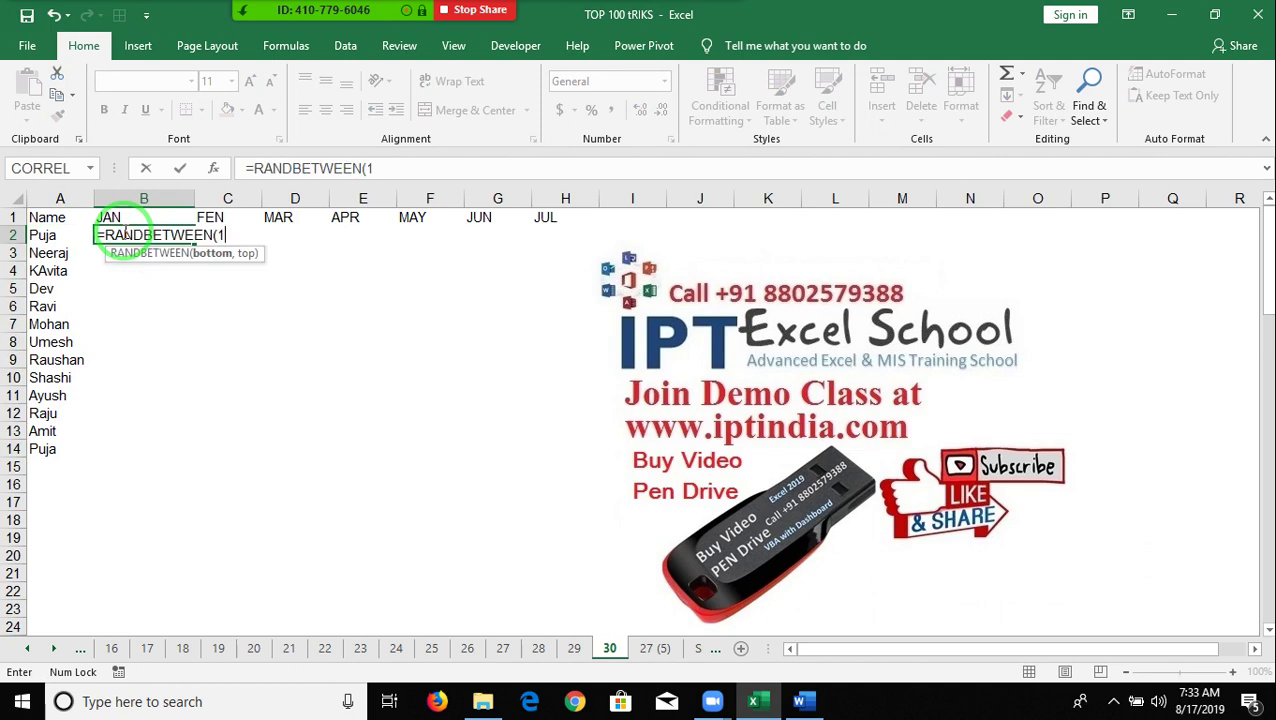
type("0,50")
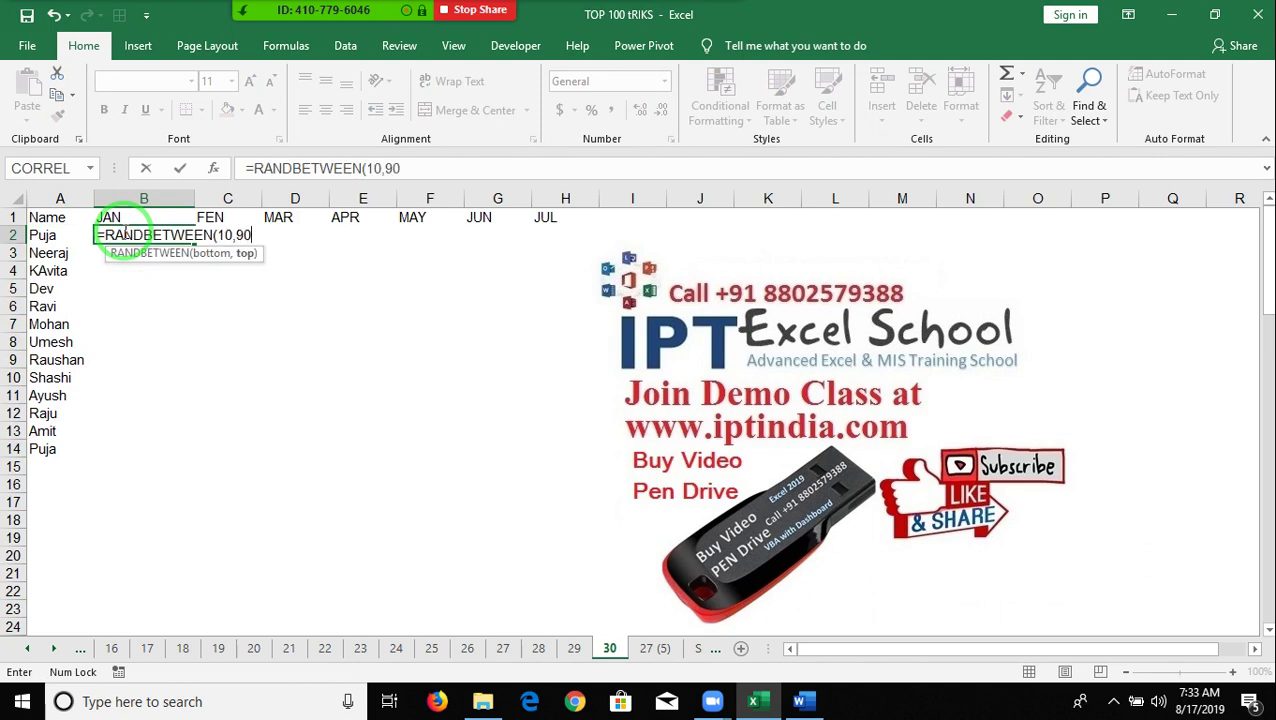
key("Up")
key("ctrl+Right")
key("Down")
key("ctrl+shift+Left")
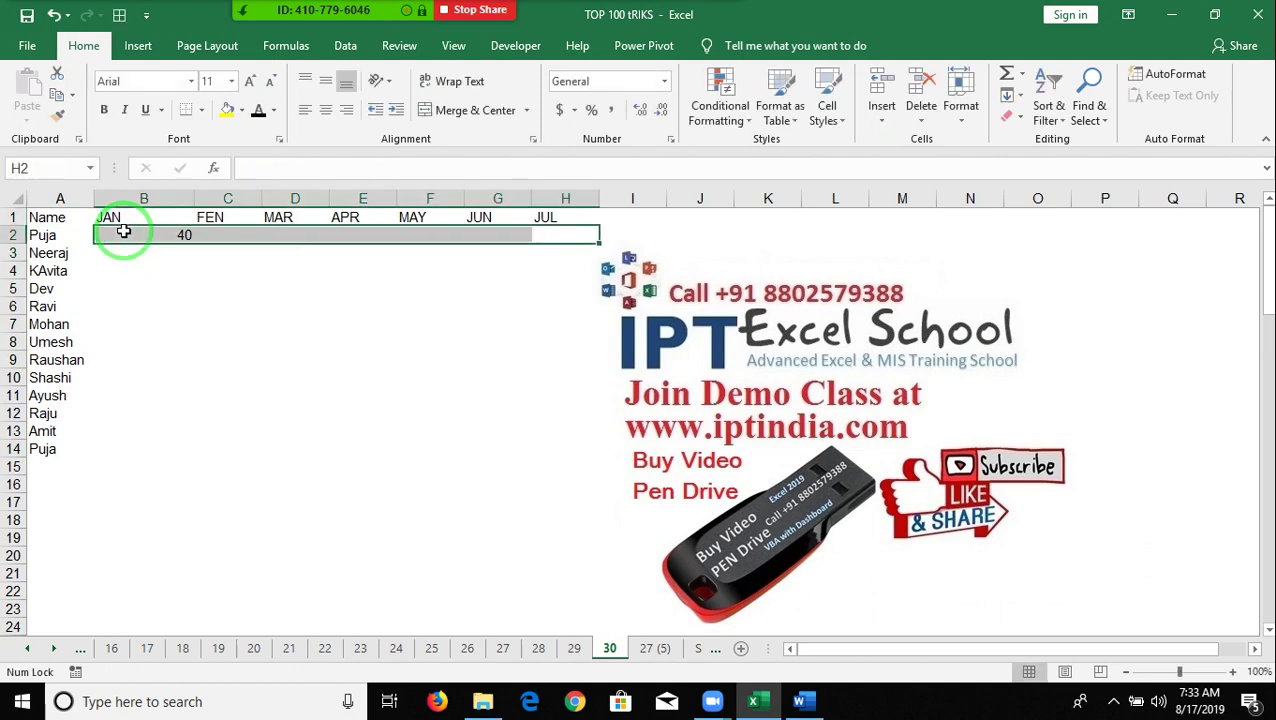
key("ctrl+r")
Step: Fill the random numbers down to row 14 and paste B2:H14 back as fixed values
key("shift+Down")
key("shift+Down")
key("shift+Down")
key("shift+Down")
key("shift+Down")
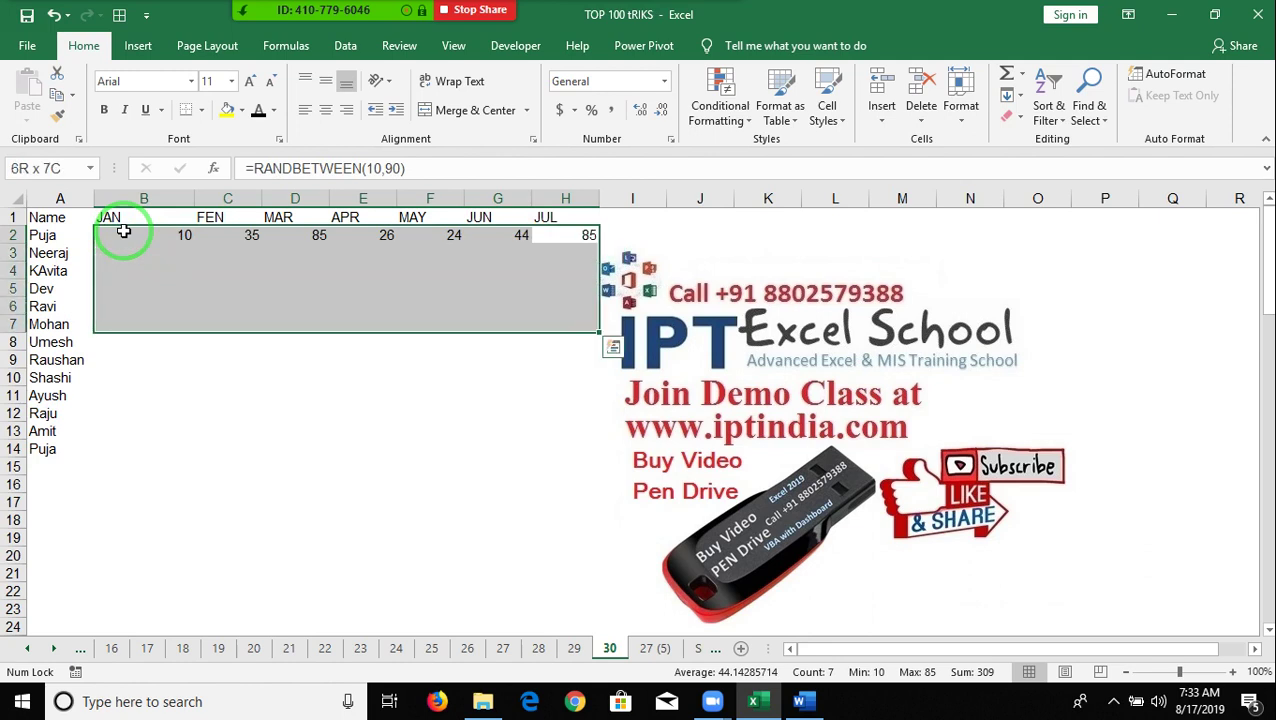
key("shift+Down")
key("shift+Down")
key("shift+Down")
key("shift+Down")
key("shift+Down")
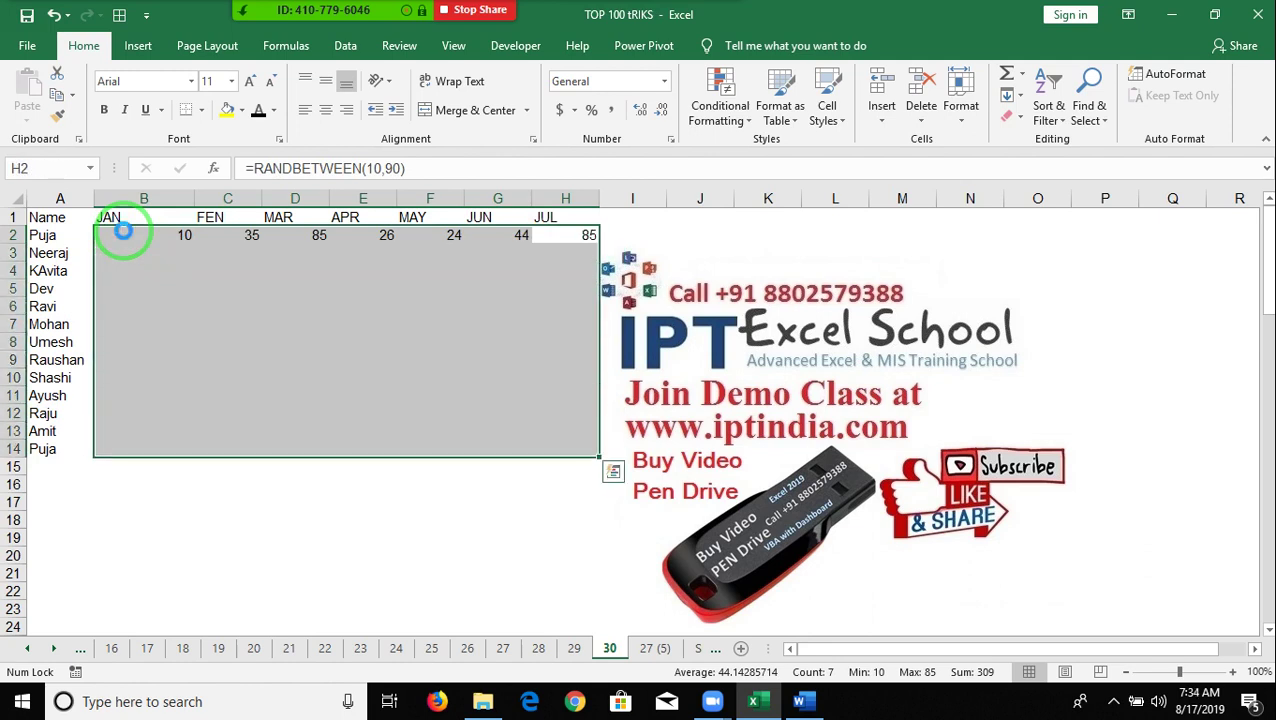
key("ctrl+d")
key("ctrl+c")
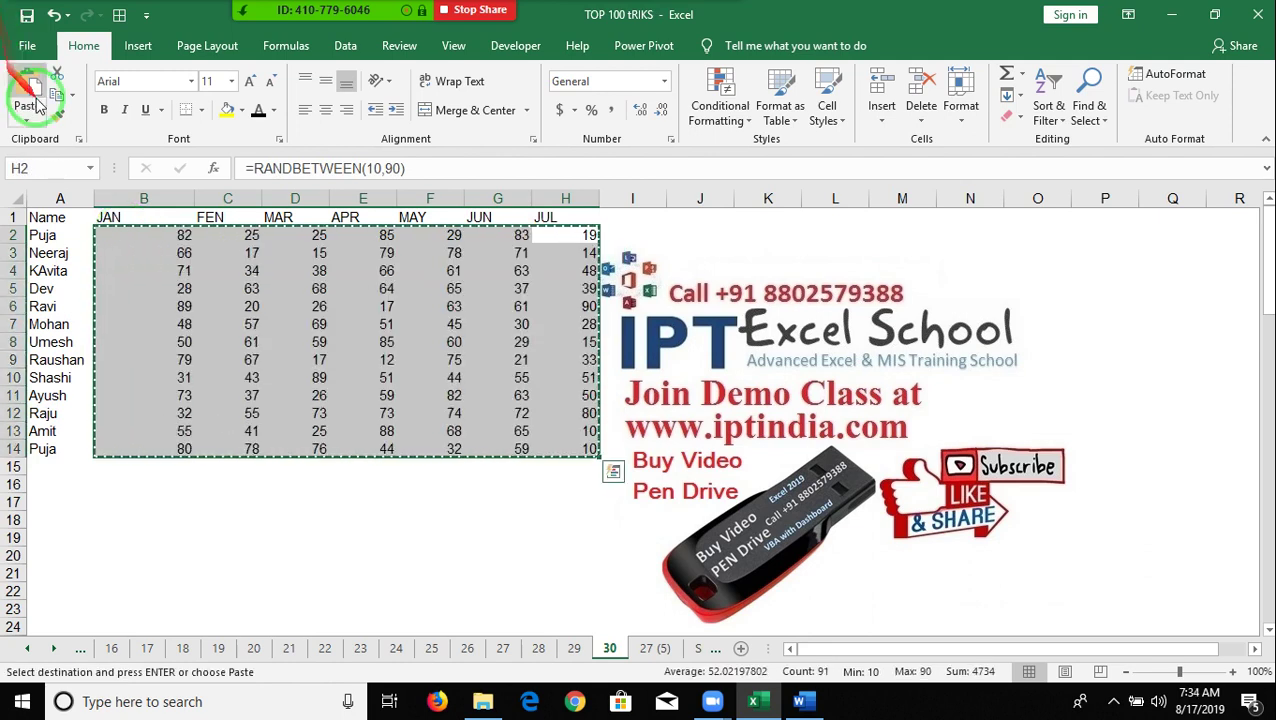
left_click(27, 119)
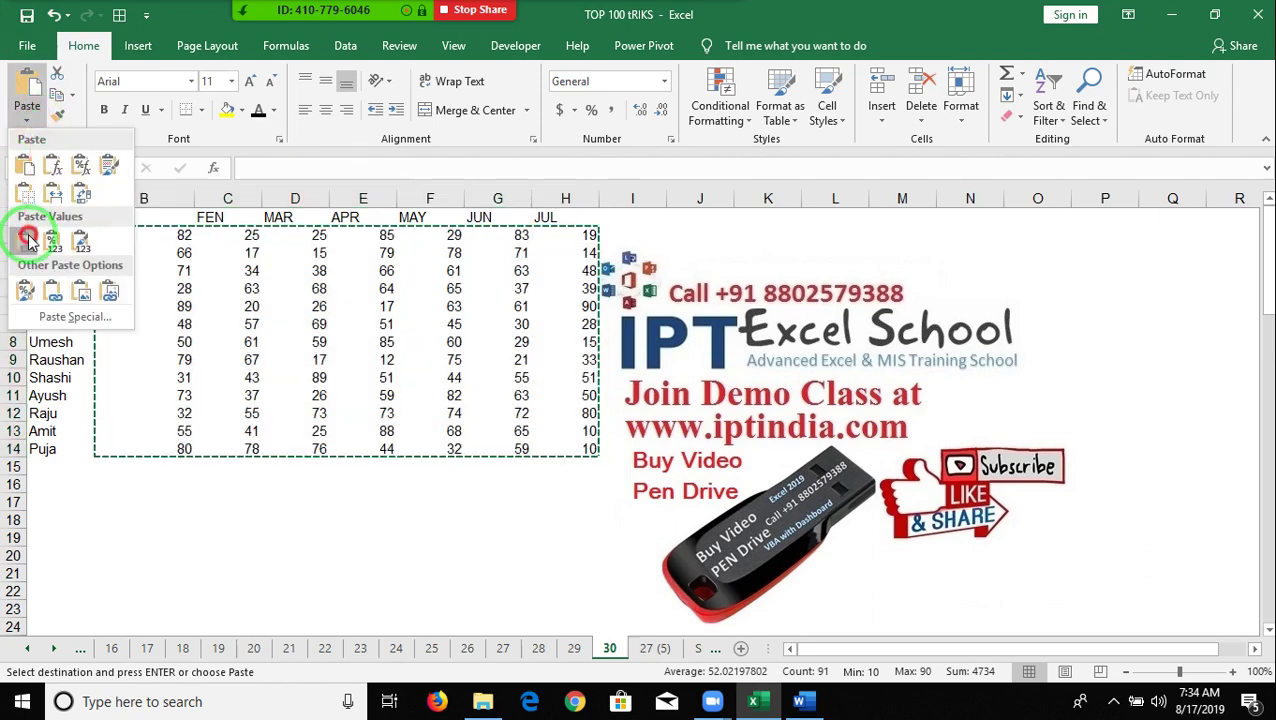
left_click(28, 238)
Step: Enter a name from the list in B18 as the lookup value
key("Escape")
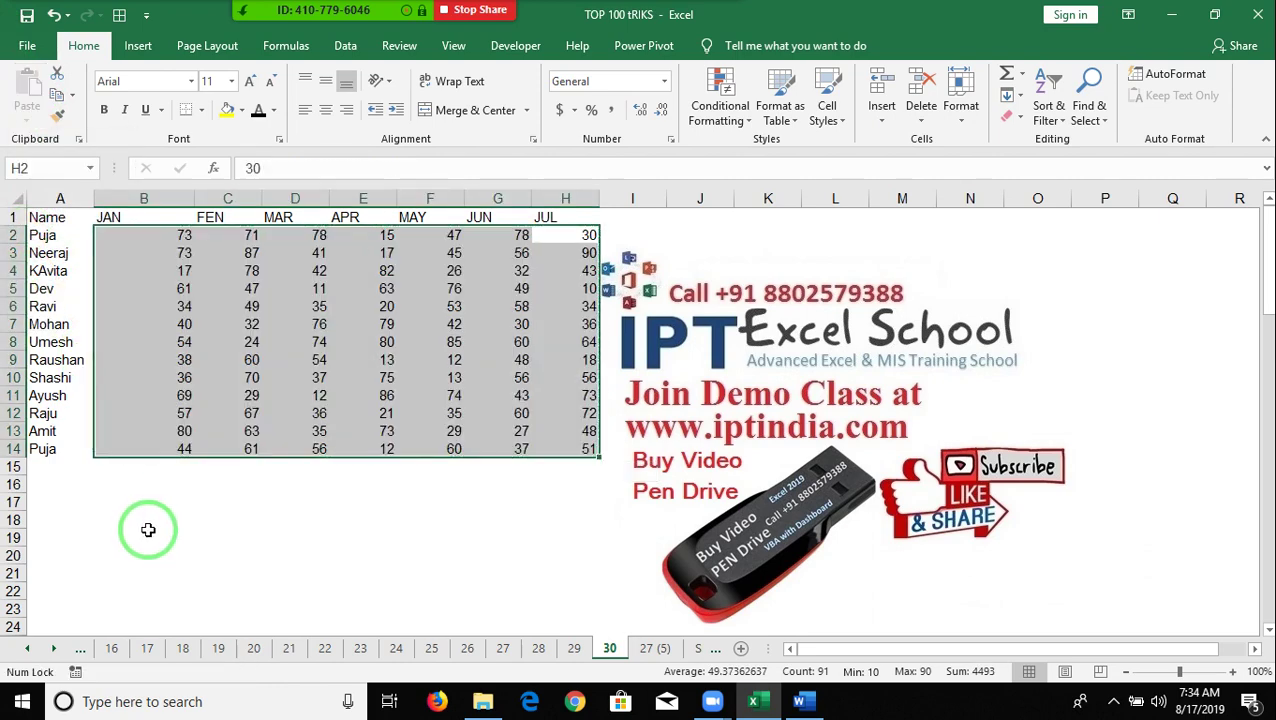
left_click(132, 524)
type("Pu")
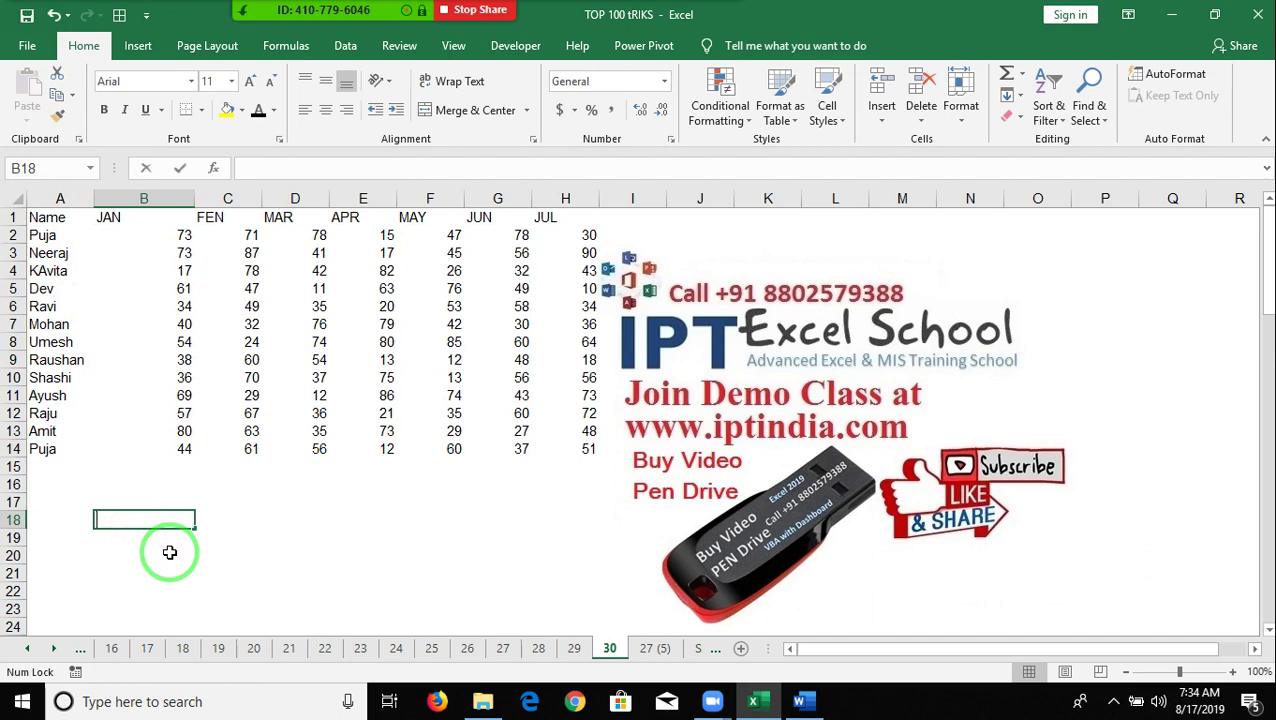
type("ja")
key("Tab")
Step: Enter =VLOOKUP(B18,A1:H14,2,0) in C18, returning 73
type("=")
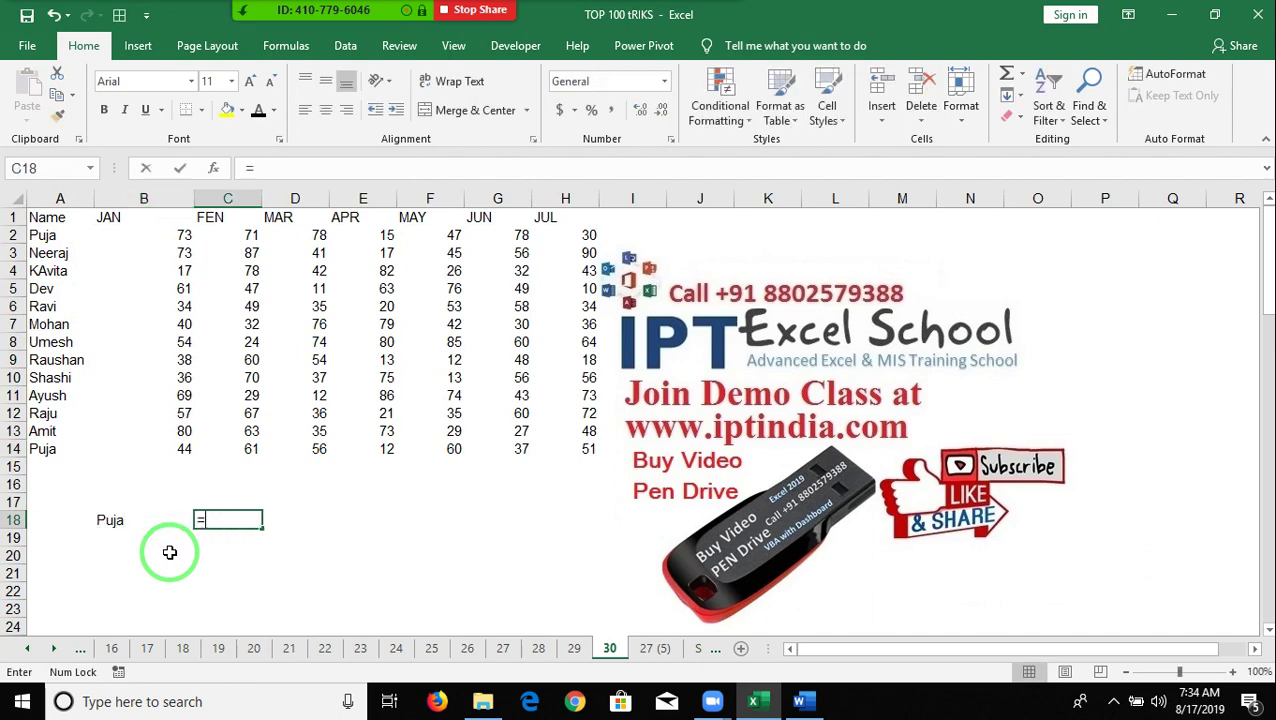
type("vl")
key("Tab")
key("Left")
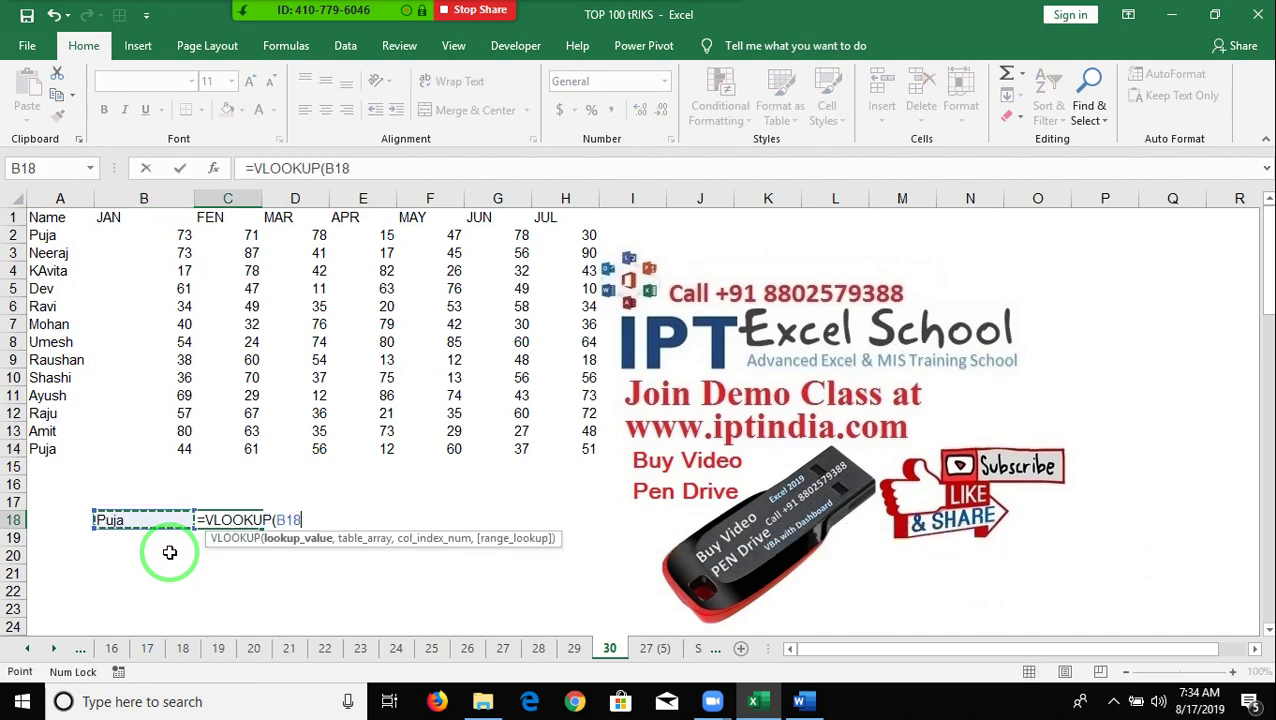
type(",")
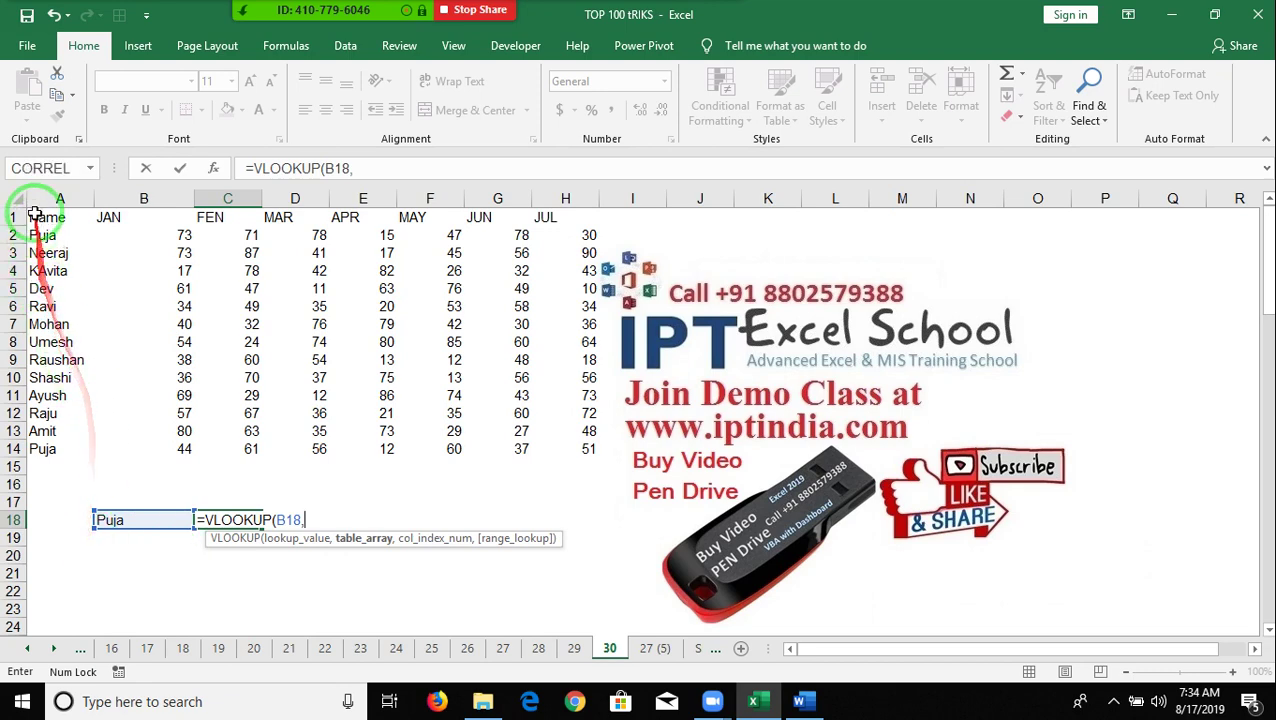
left_click_drag(35, 217, 575, 448)
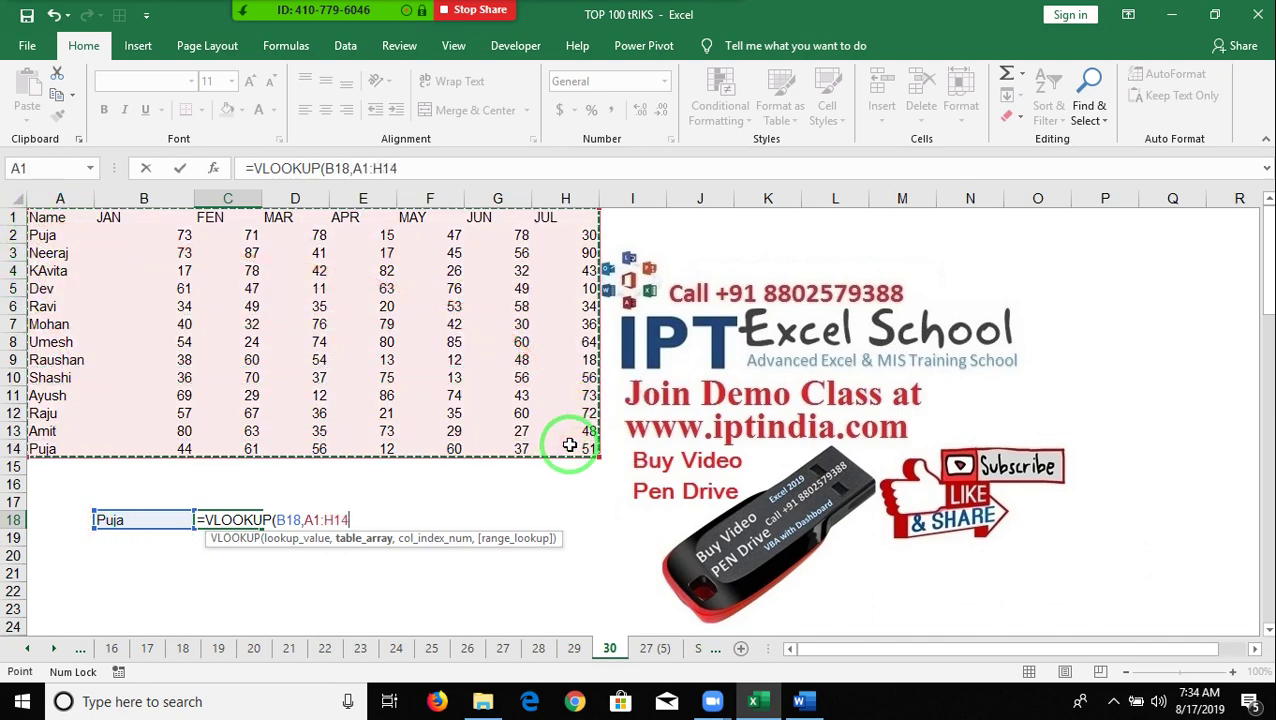
type(",")
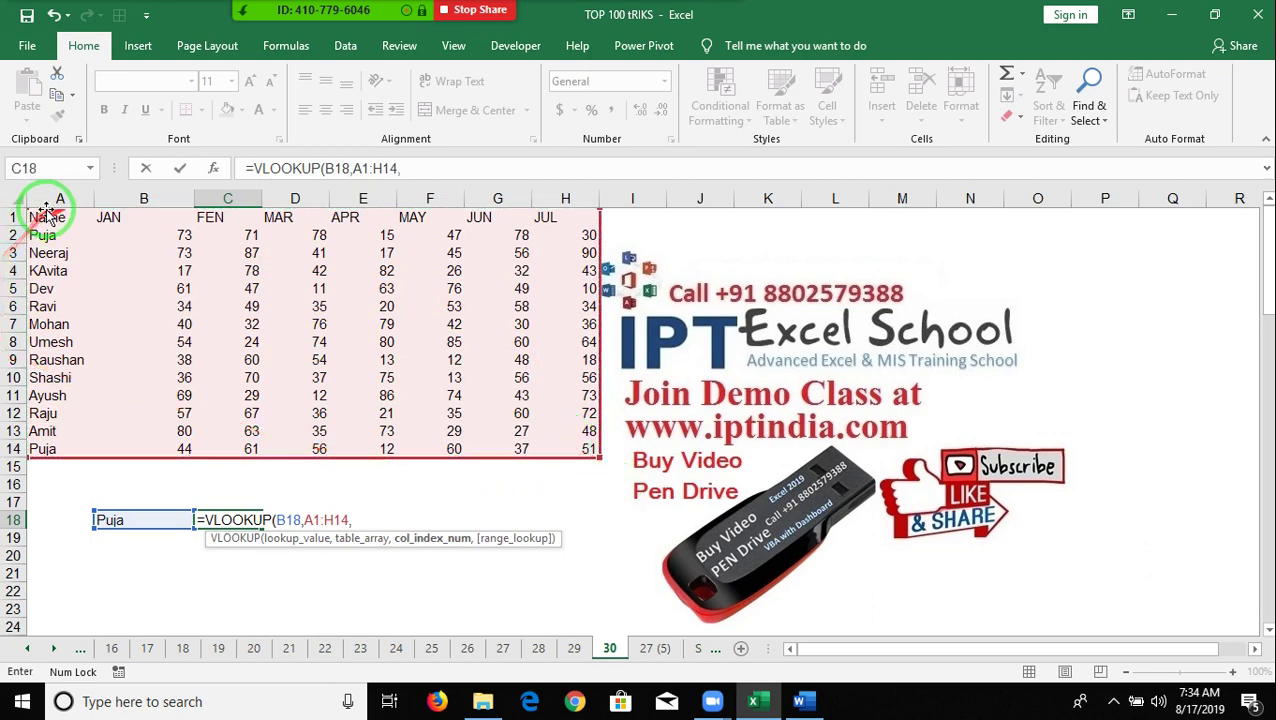
type("2")
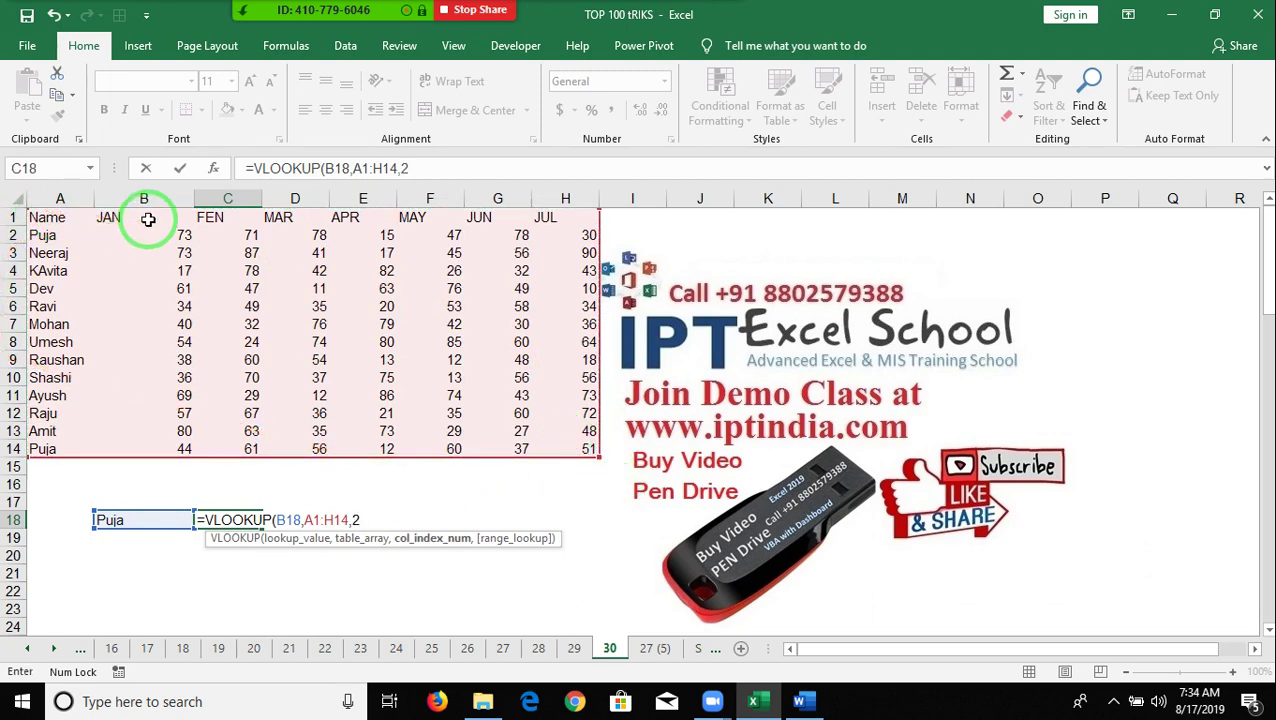
type(",0)")
key("Return")
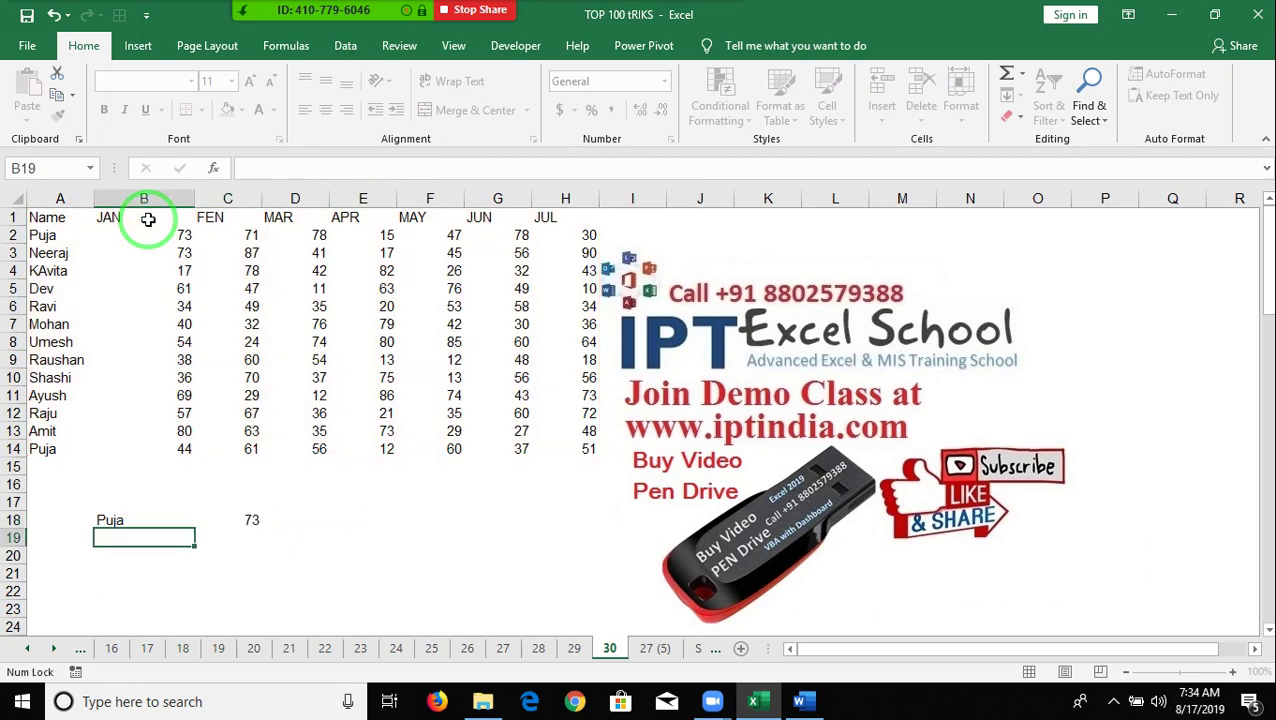
key("Up")
key("Right")
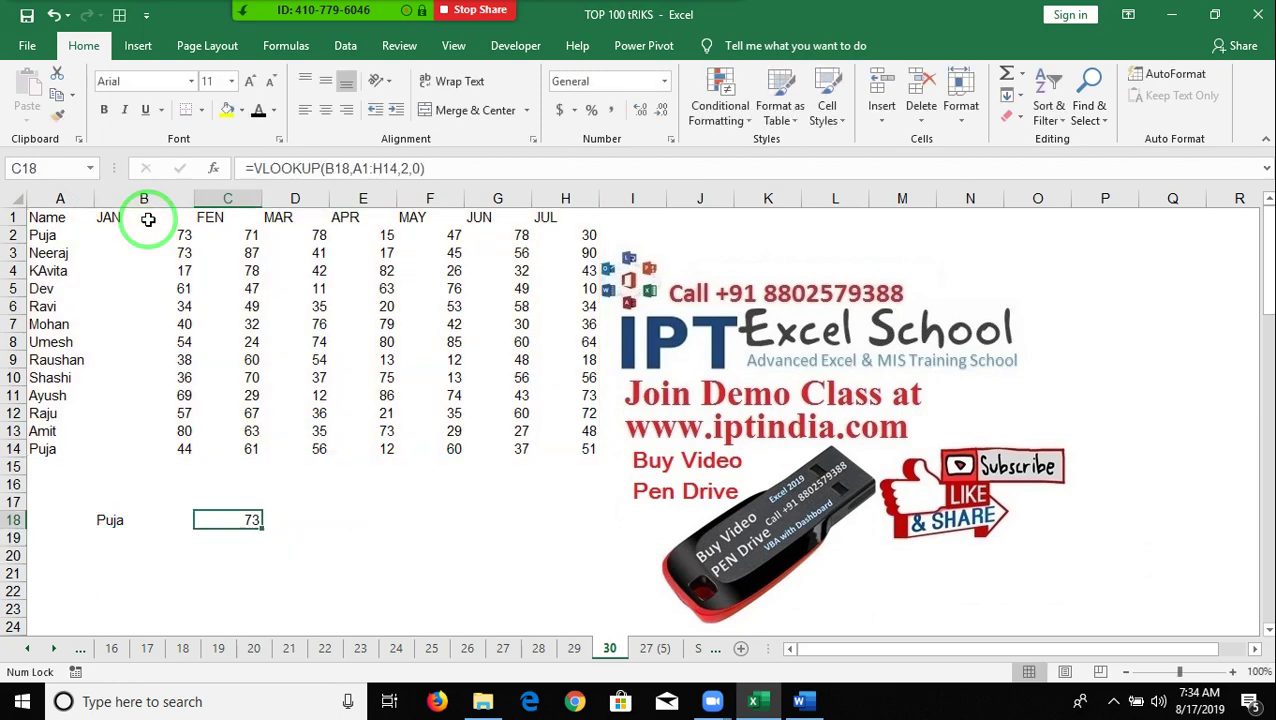
key("Down")
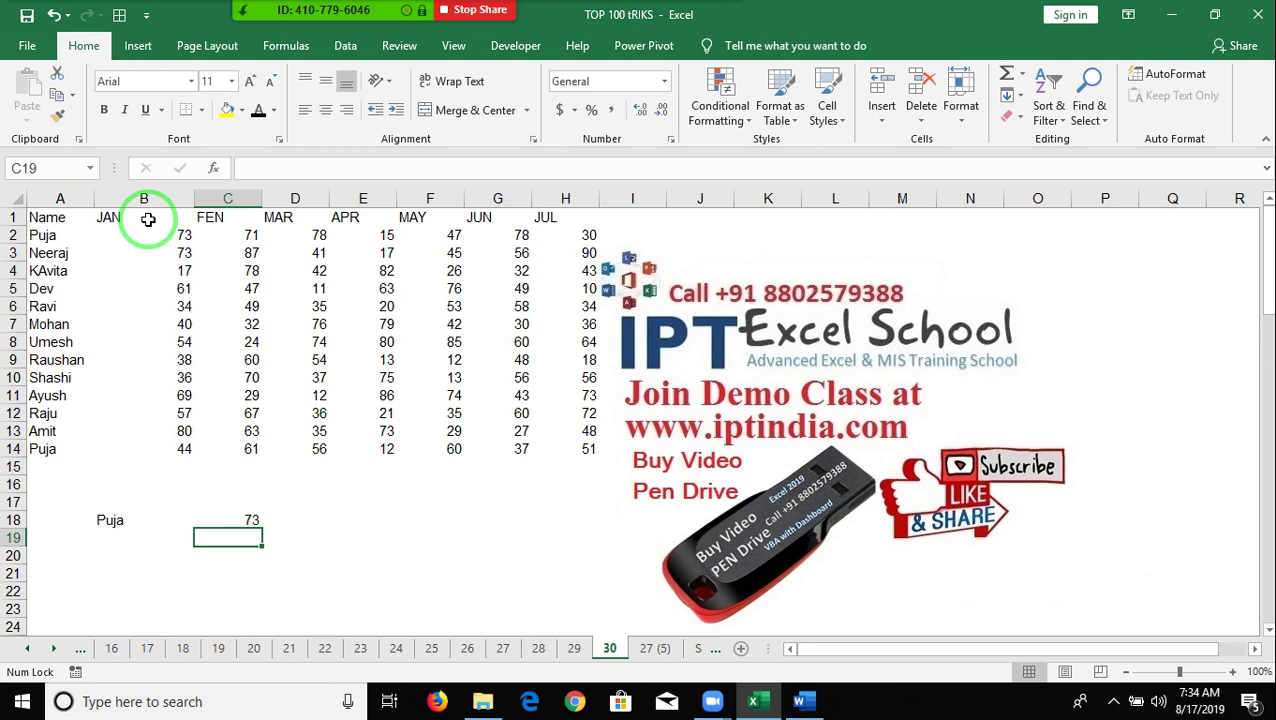
key("Up")
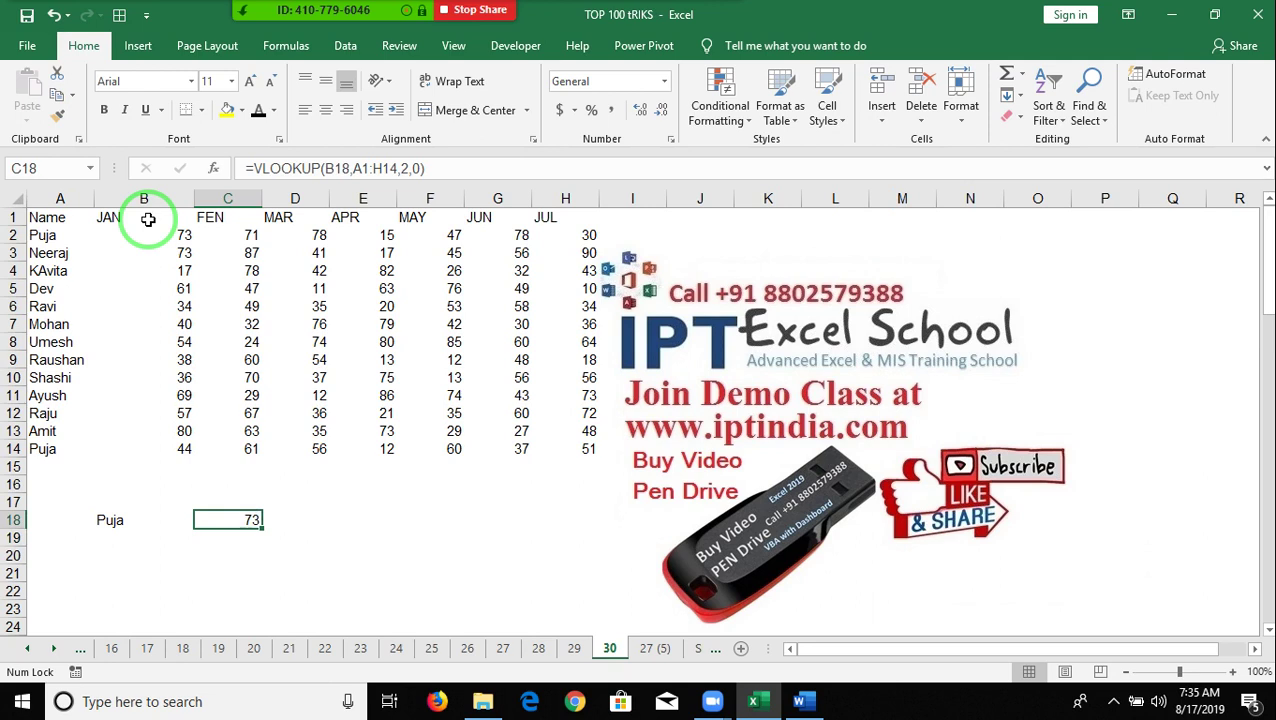
key("F2")
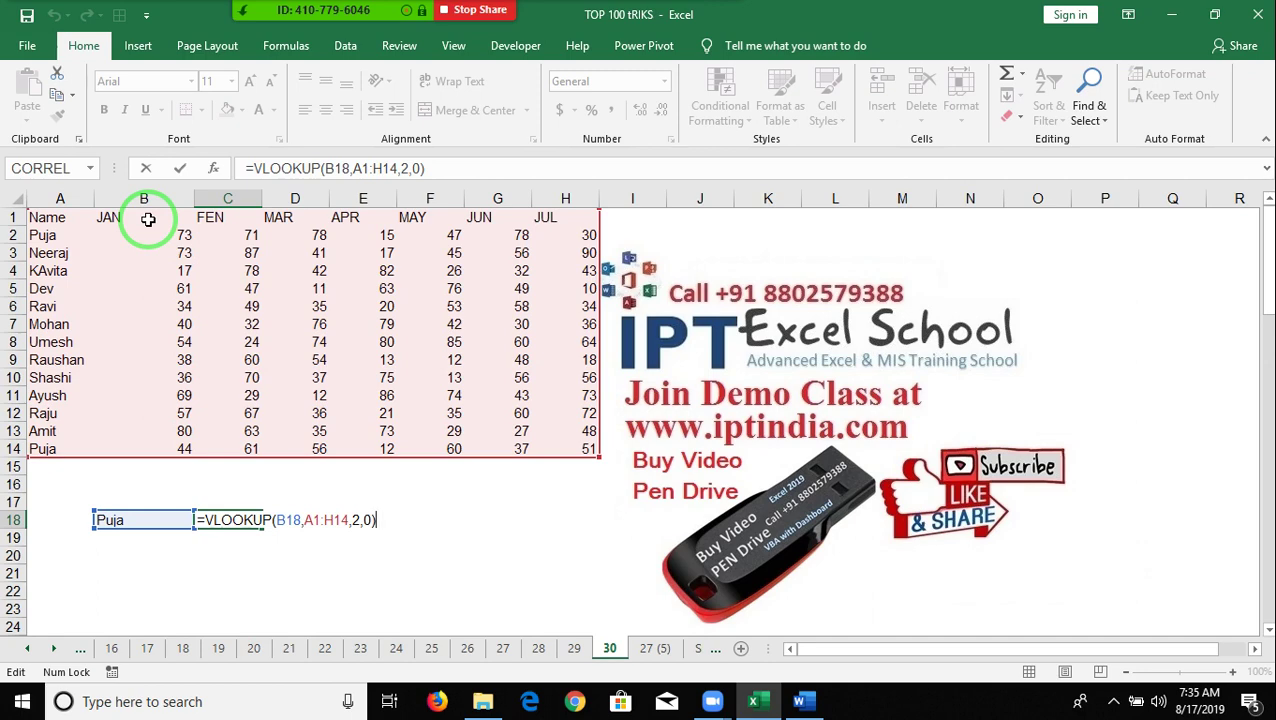
key("Return")
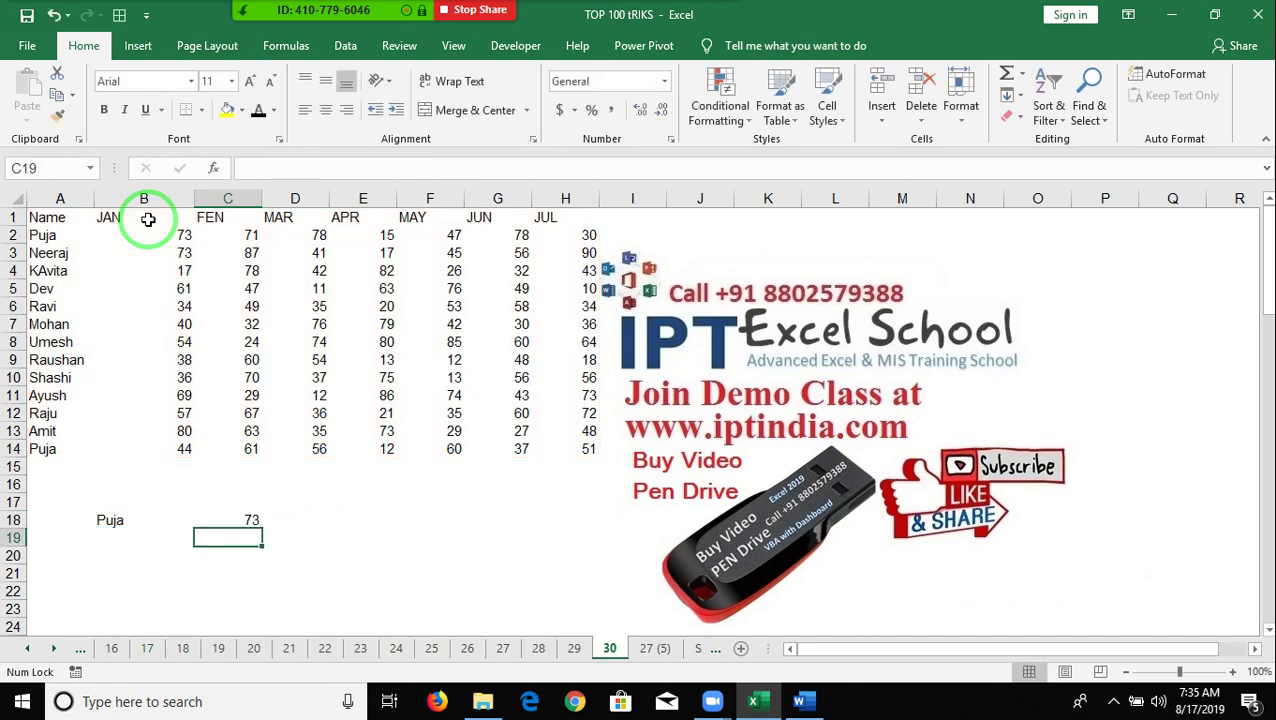
key("Up")
key("Left")
key("Right")
key("Down")
key("Left")
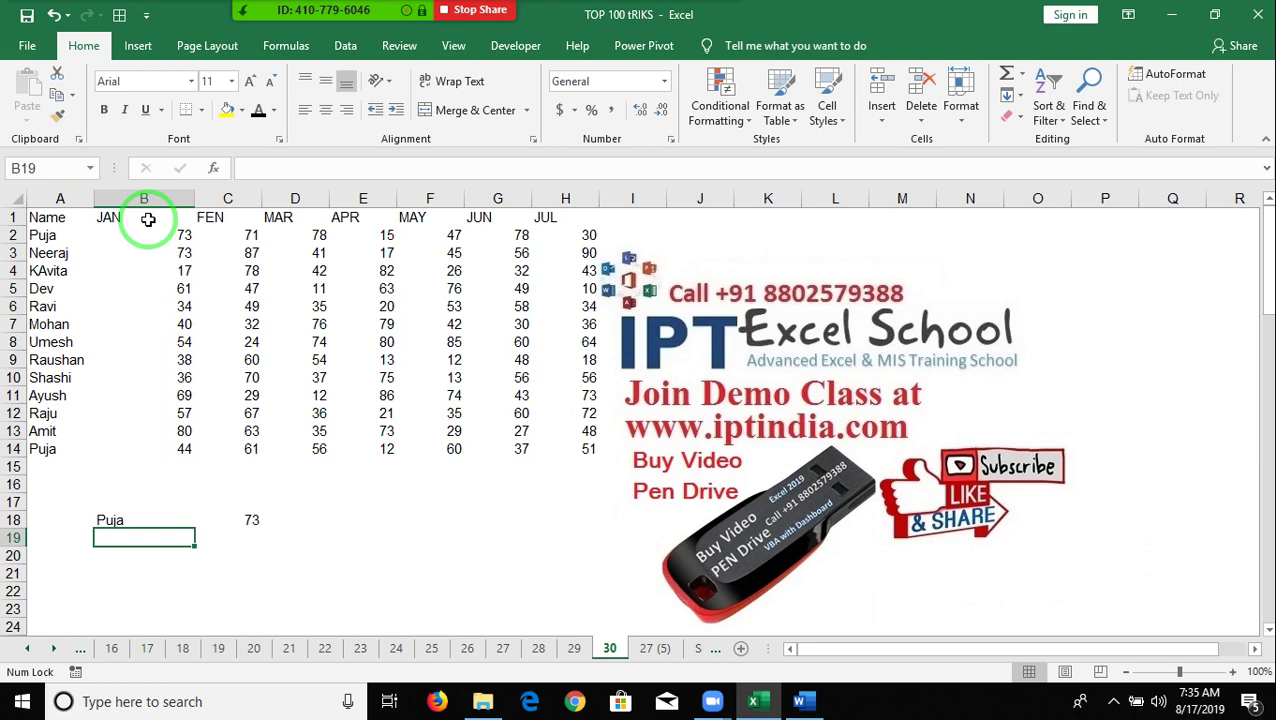
Step: Enter =MATCH(B18,A1:A14,0) in B19, returning the name's position 2
type("=ma")
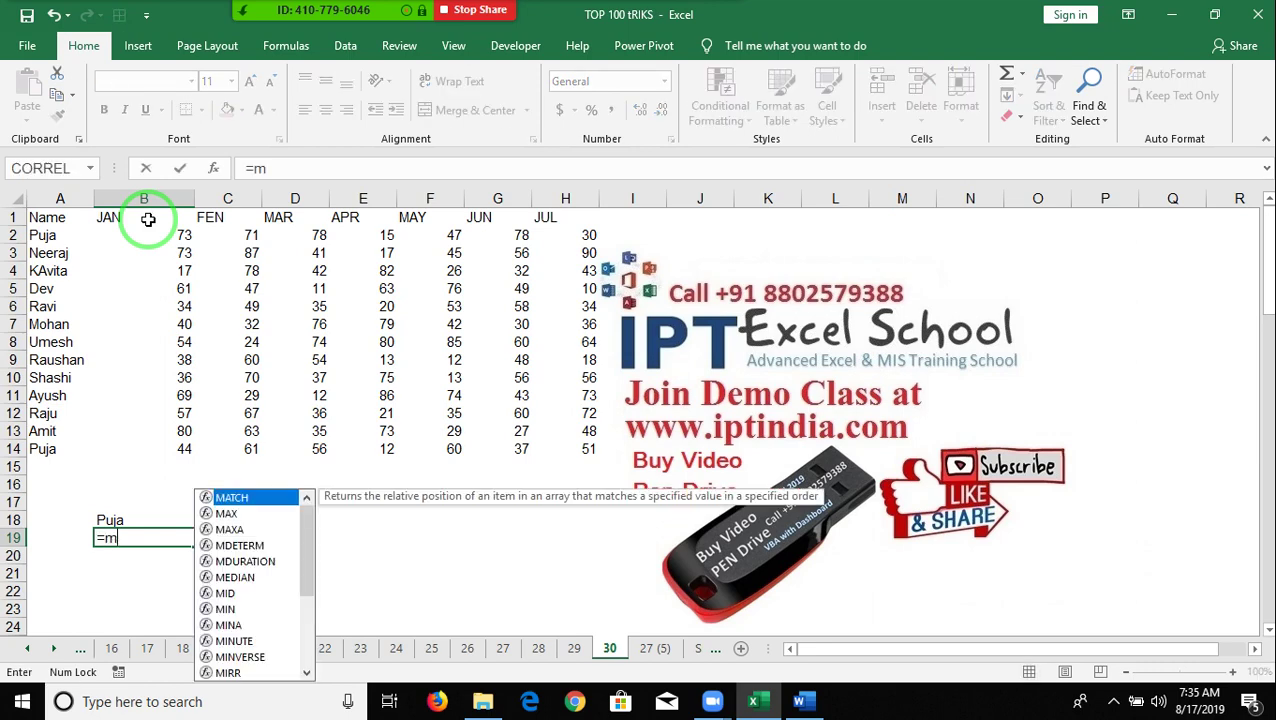
key("Tab")
key("Up")
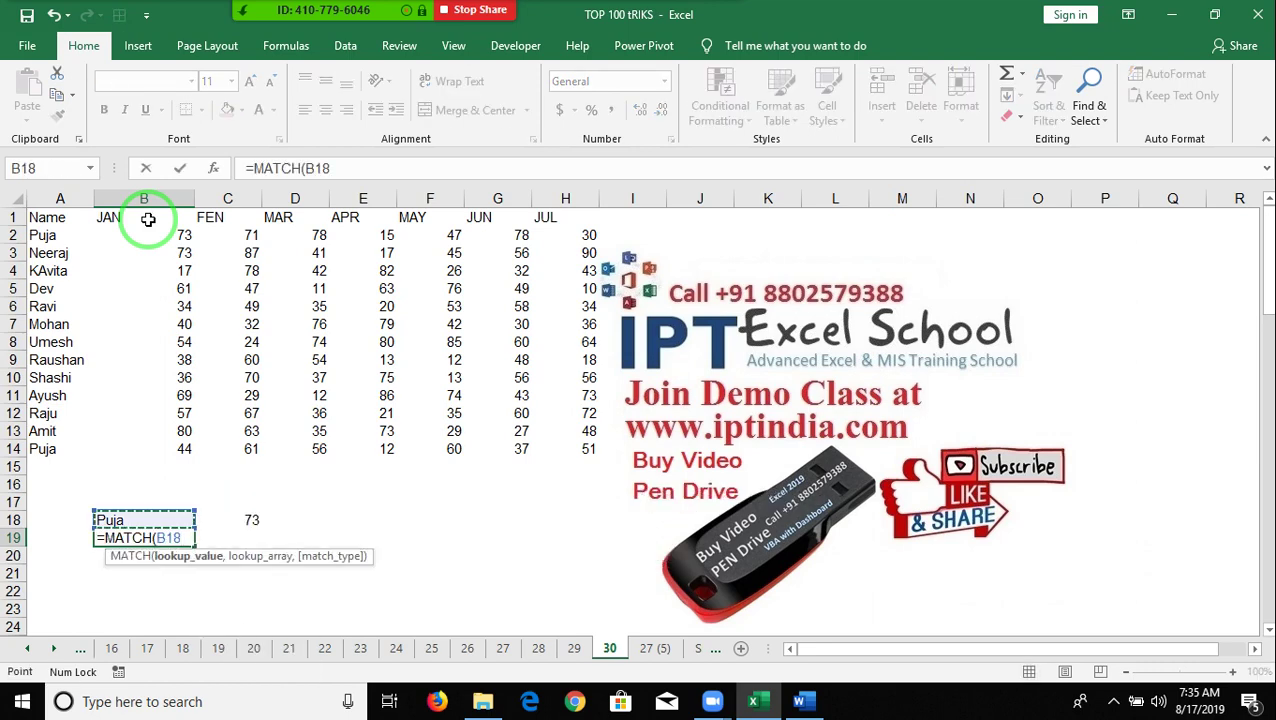
type(",")
key("Up")
key("Up")
key("Left")
key("Up")
key("Up")
key("Up")
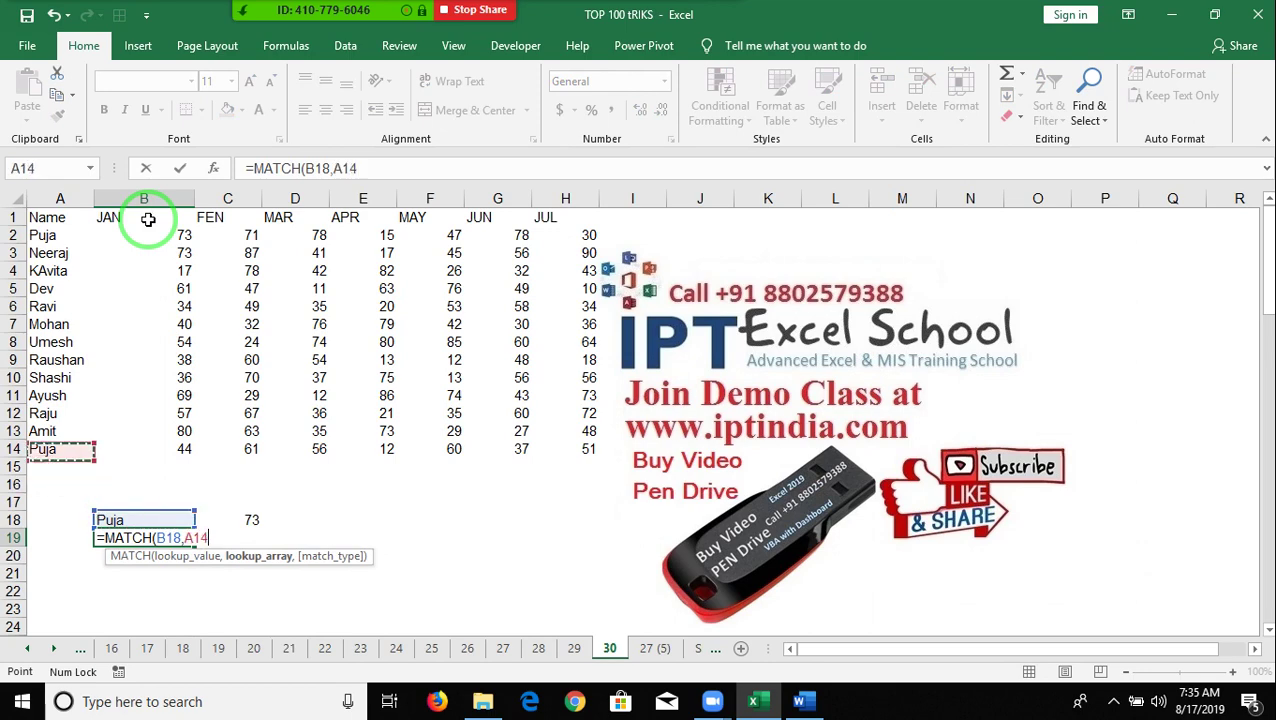
key("ctrl+shift+Up")
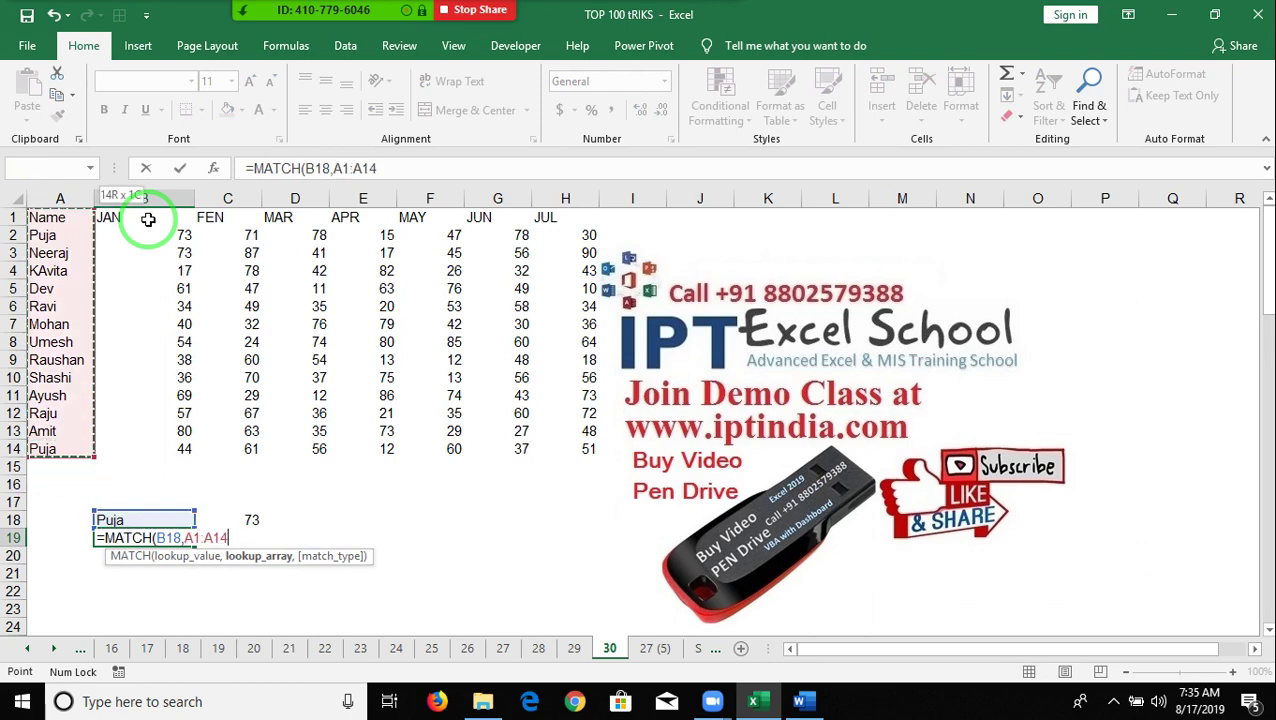
type(",0)")
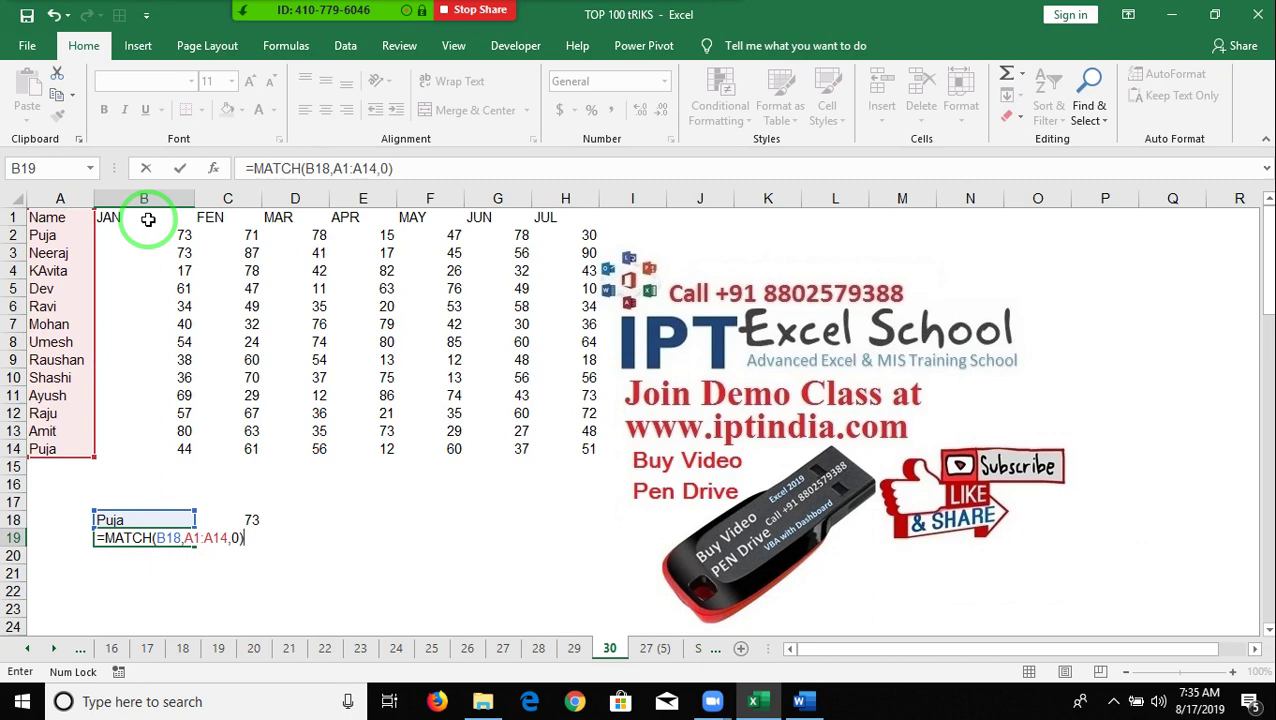
key("Return")
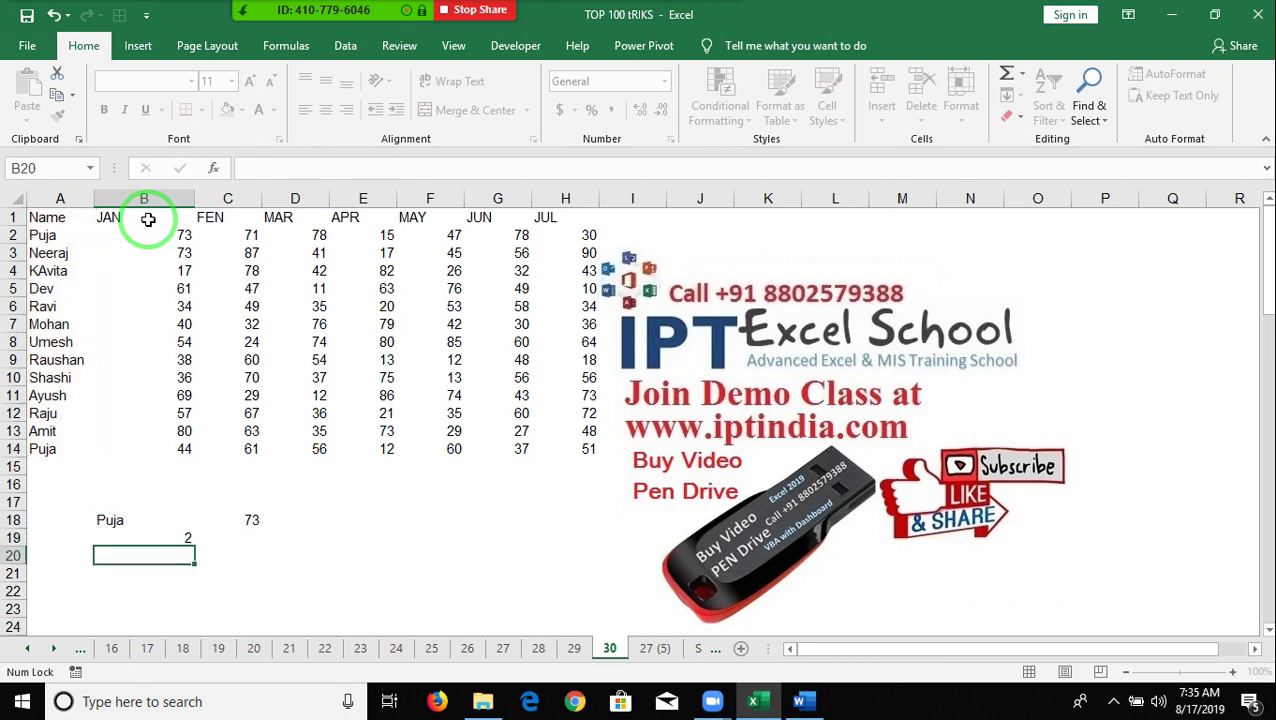
key("Up")
left_click(50, 214)
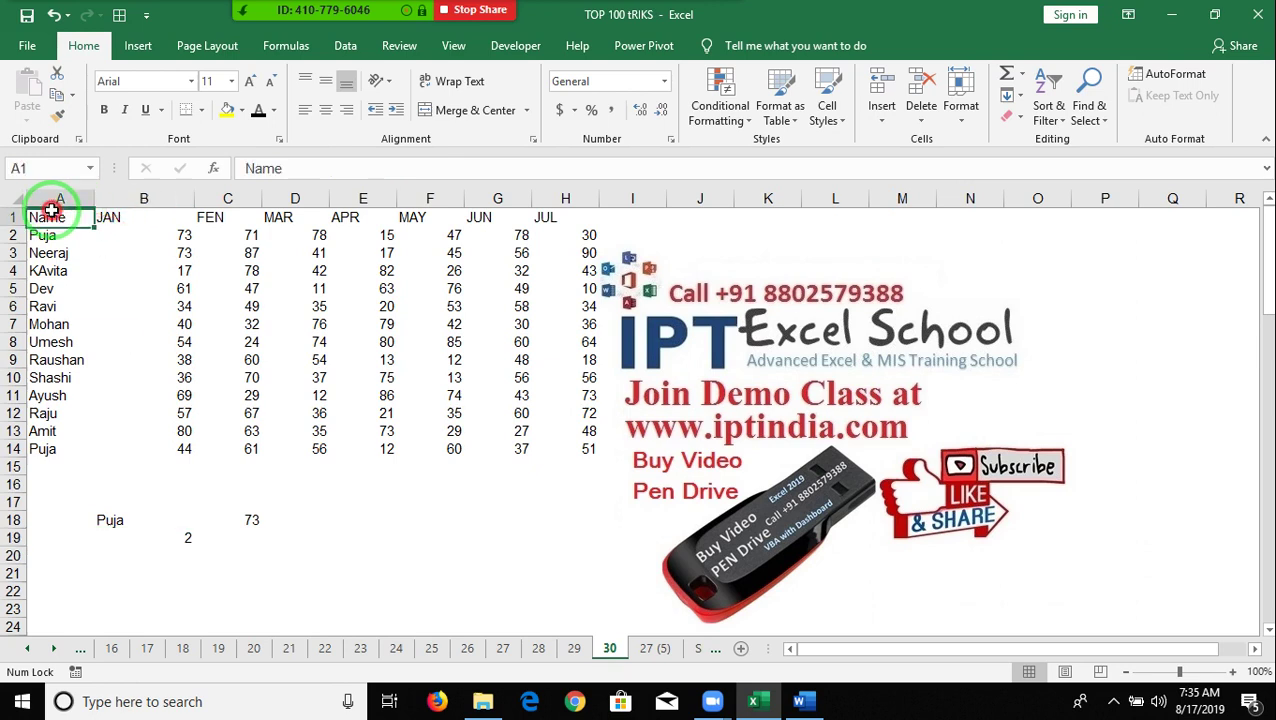
key("Down")
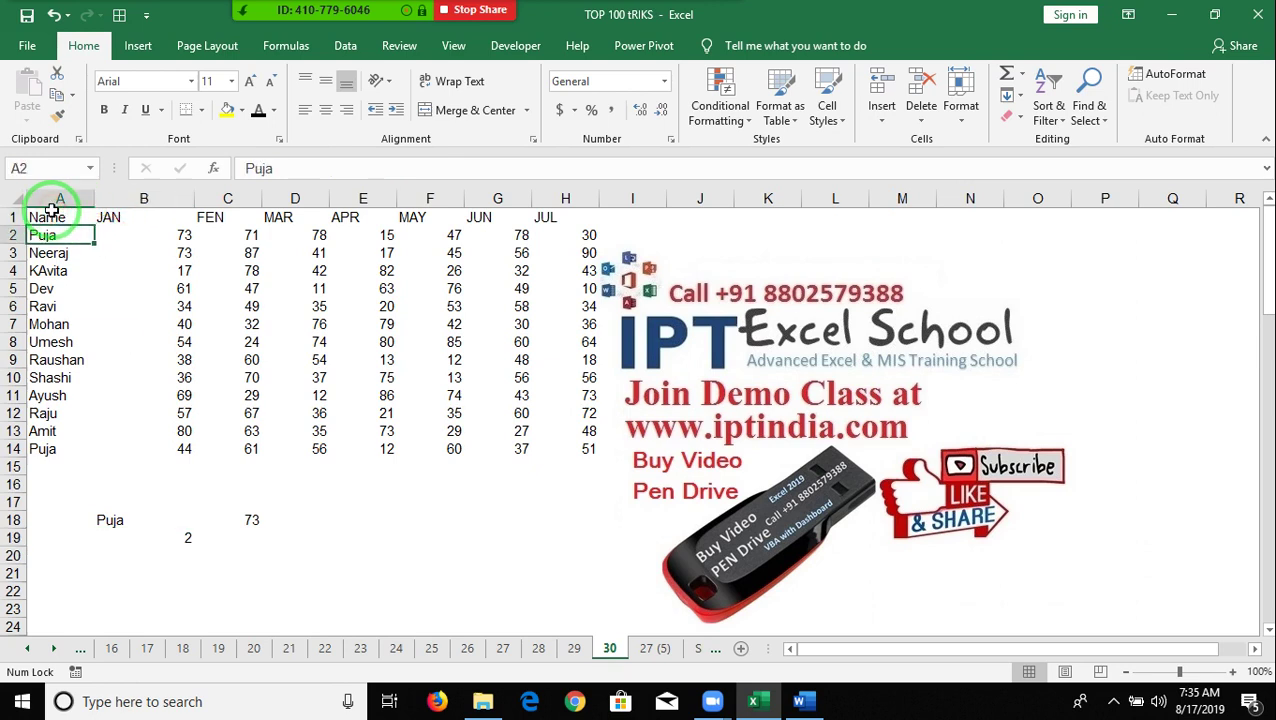
Step: Enter =INDEX(A1:H14,6,3) in C19, returning 49
left_click(242, 547)
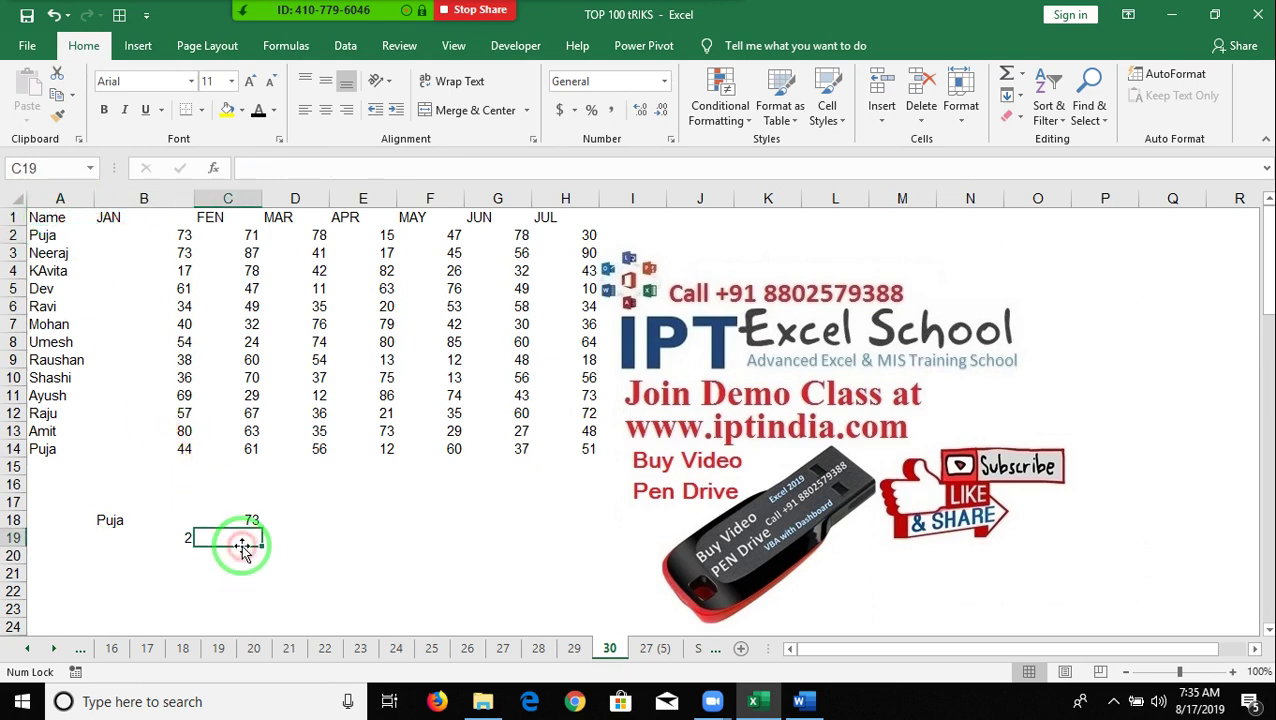
type("=in")
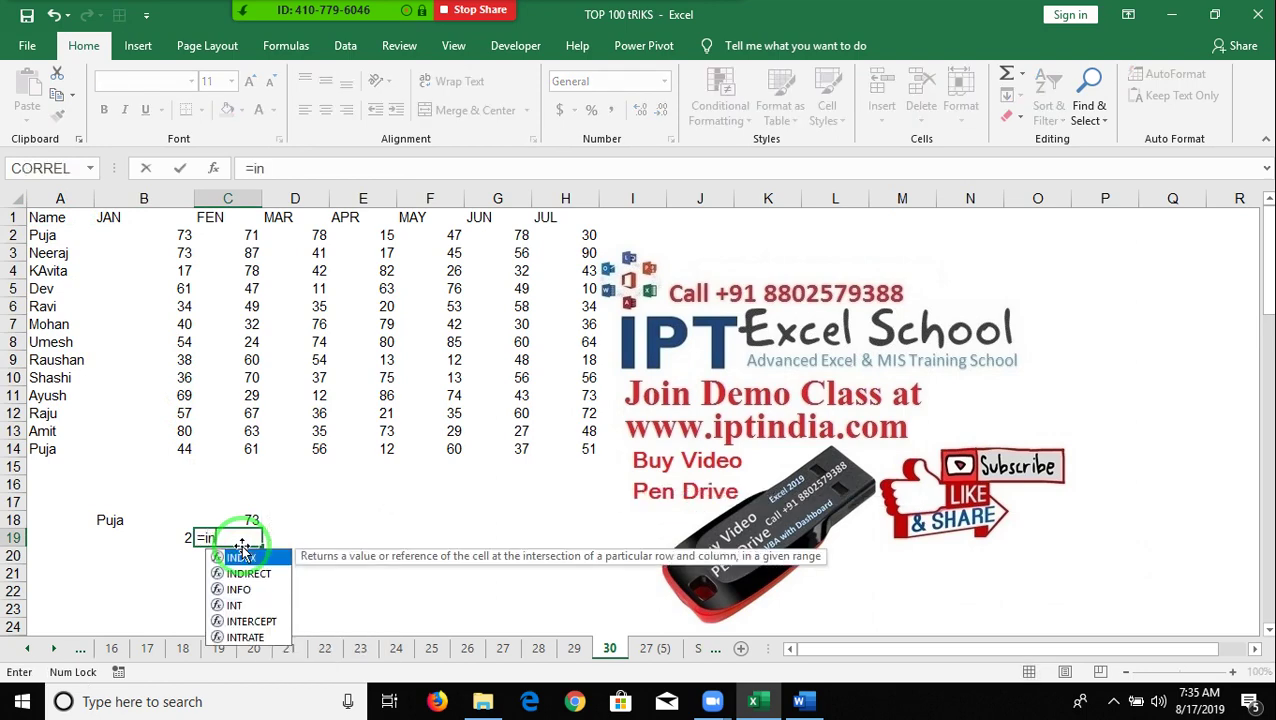
type("d")
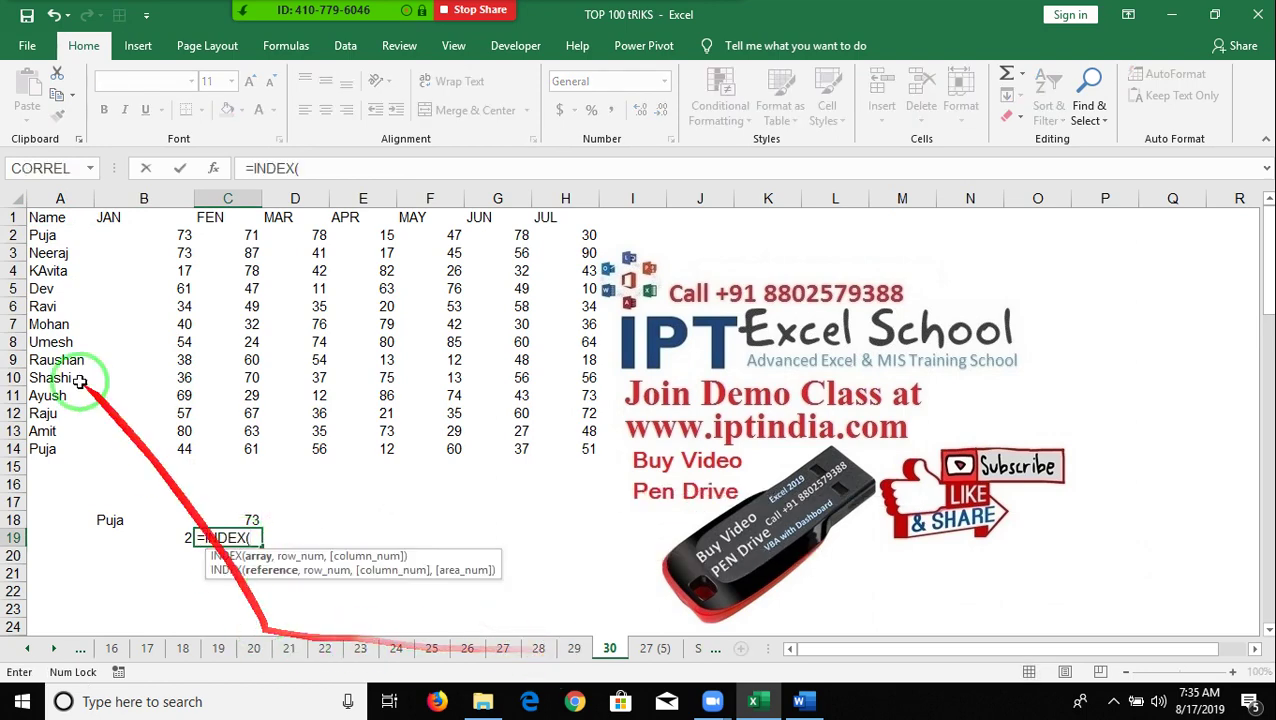
mouse_move(35, 217)
left_mouse_down()
mouse_move(466, 289)
mouse_move(590, 450)
left_mouse_up()
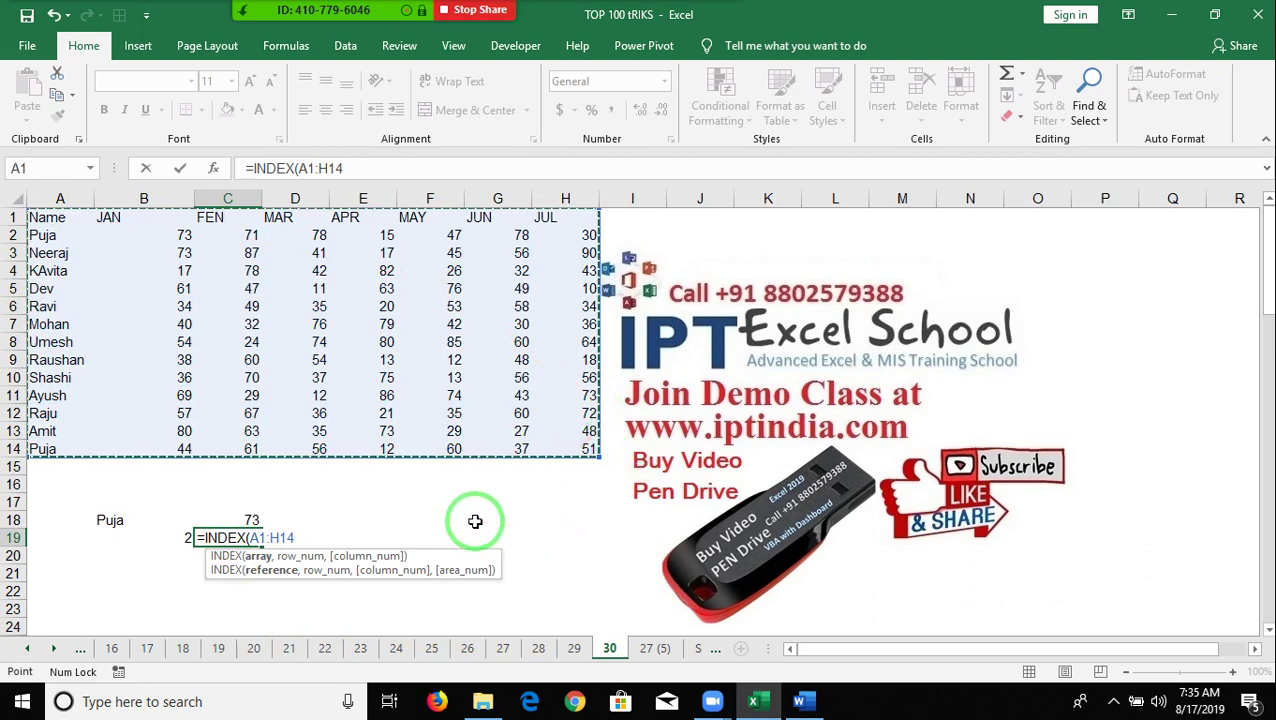
type(",")
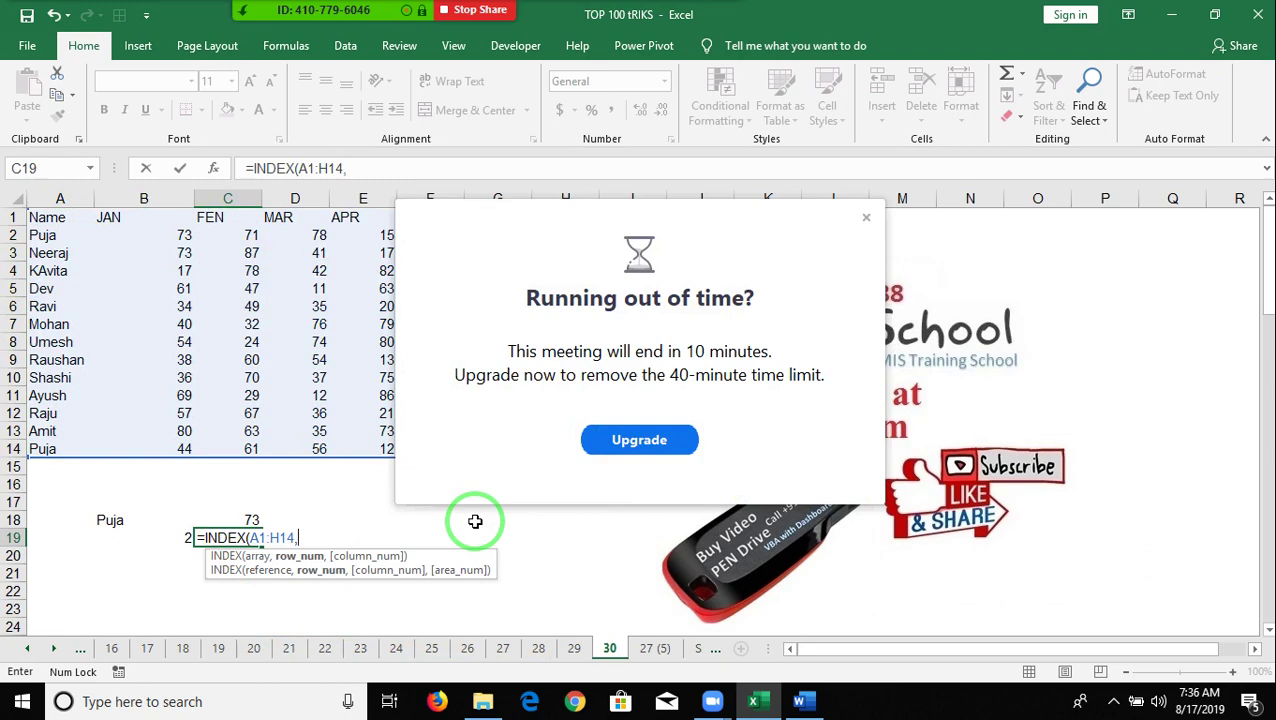
left_click(866, 217)
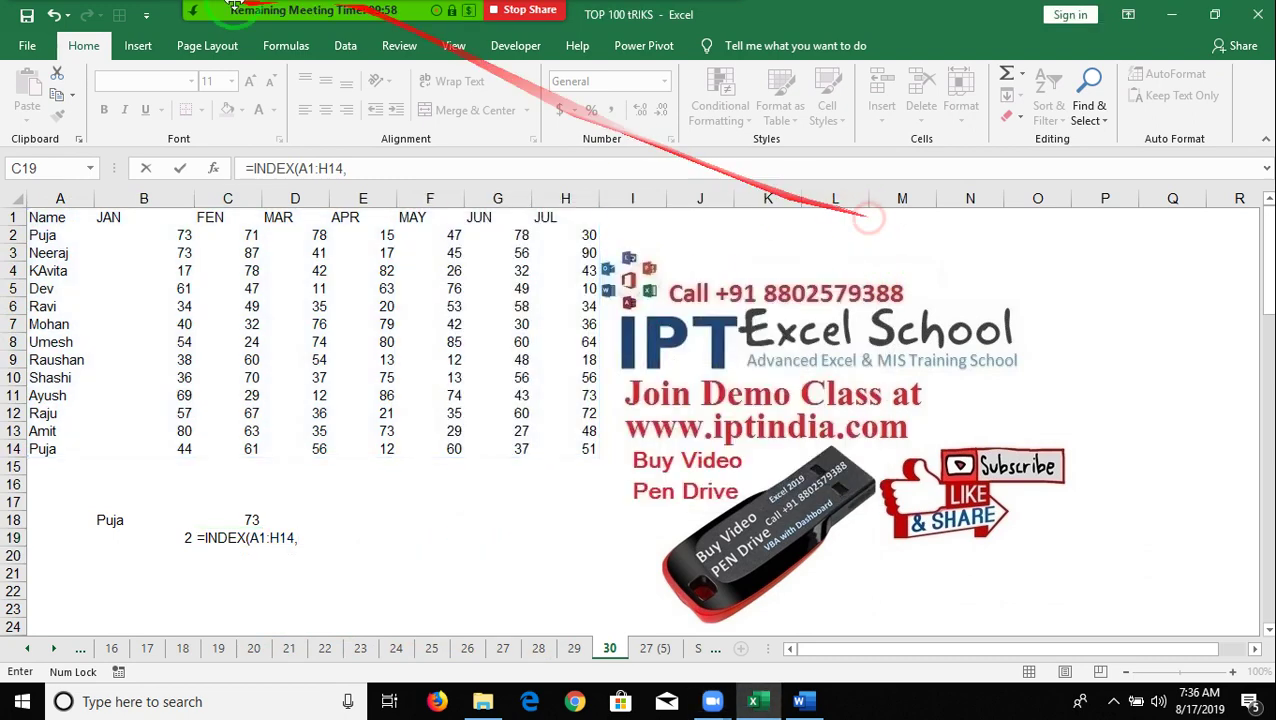
left_click(202, 20)
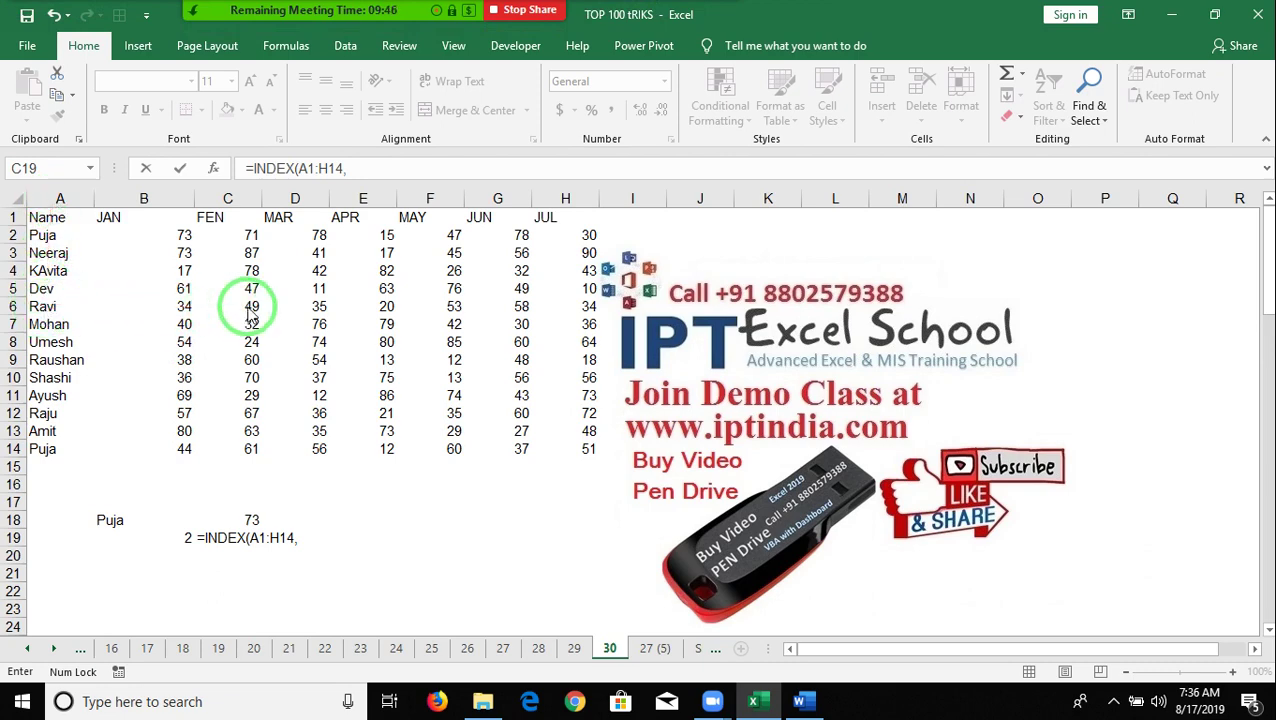
type("6")
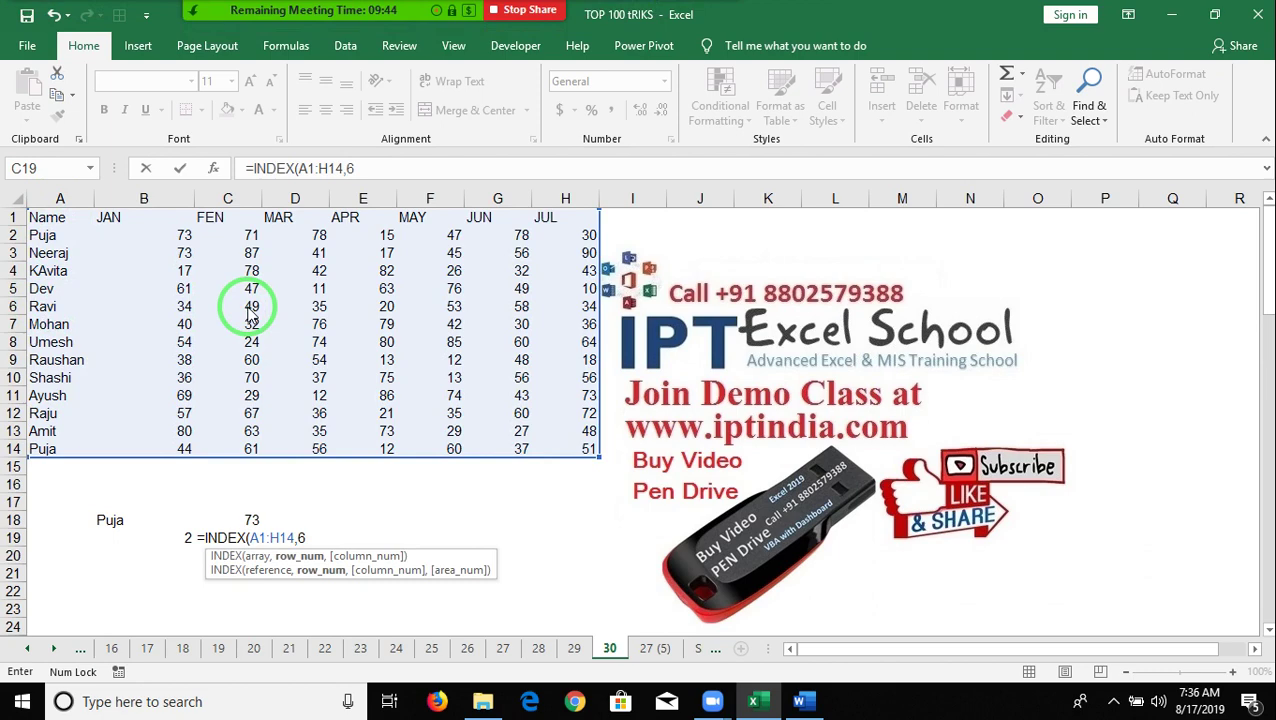
type(",3")
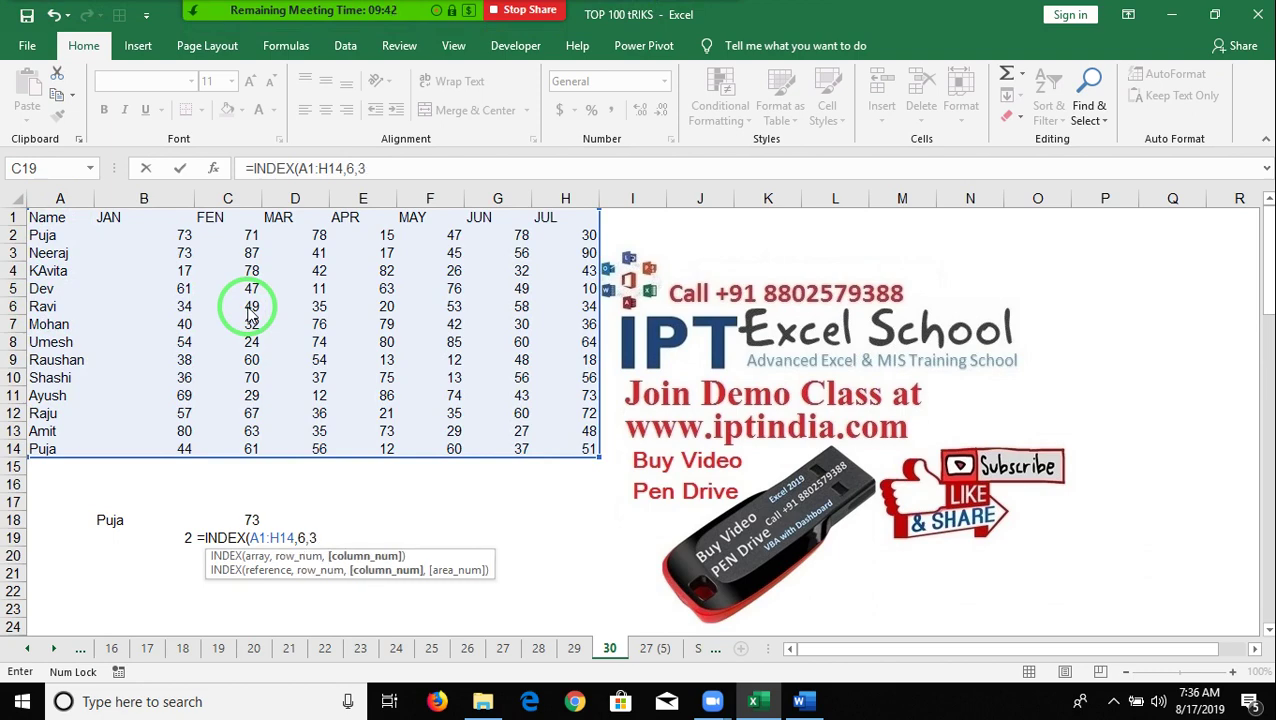
key("Return")
key("Up")
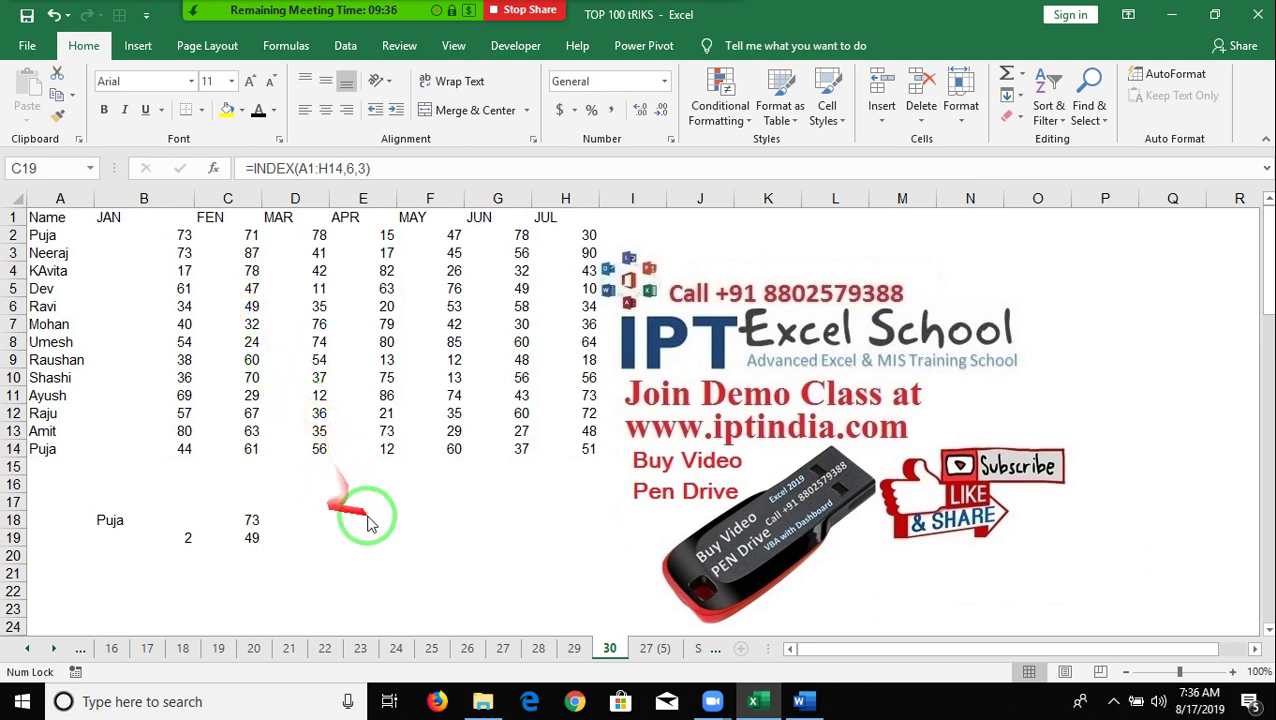
key("Down")
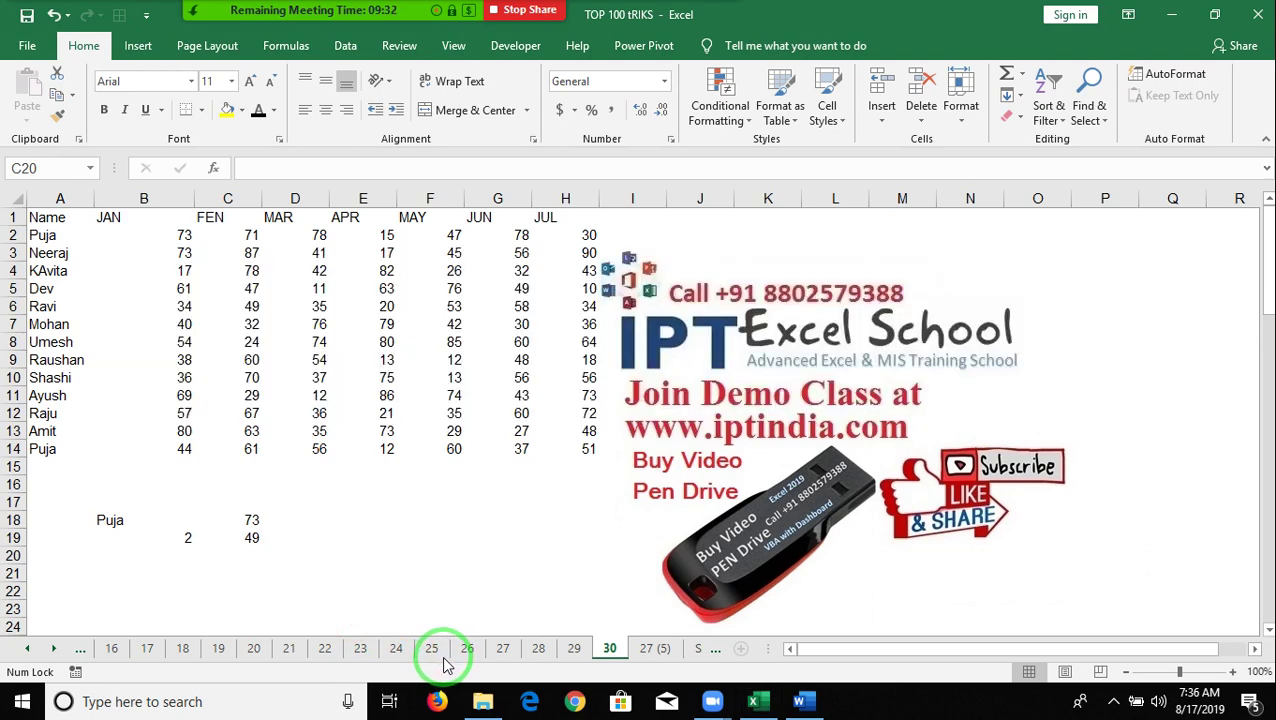
Step: Copy the name/month table A1:H14 and paste it at O2, beside the original
left_click(322, 500)
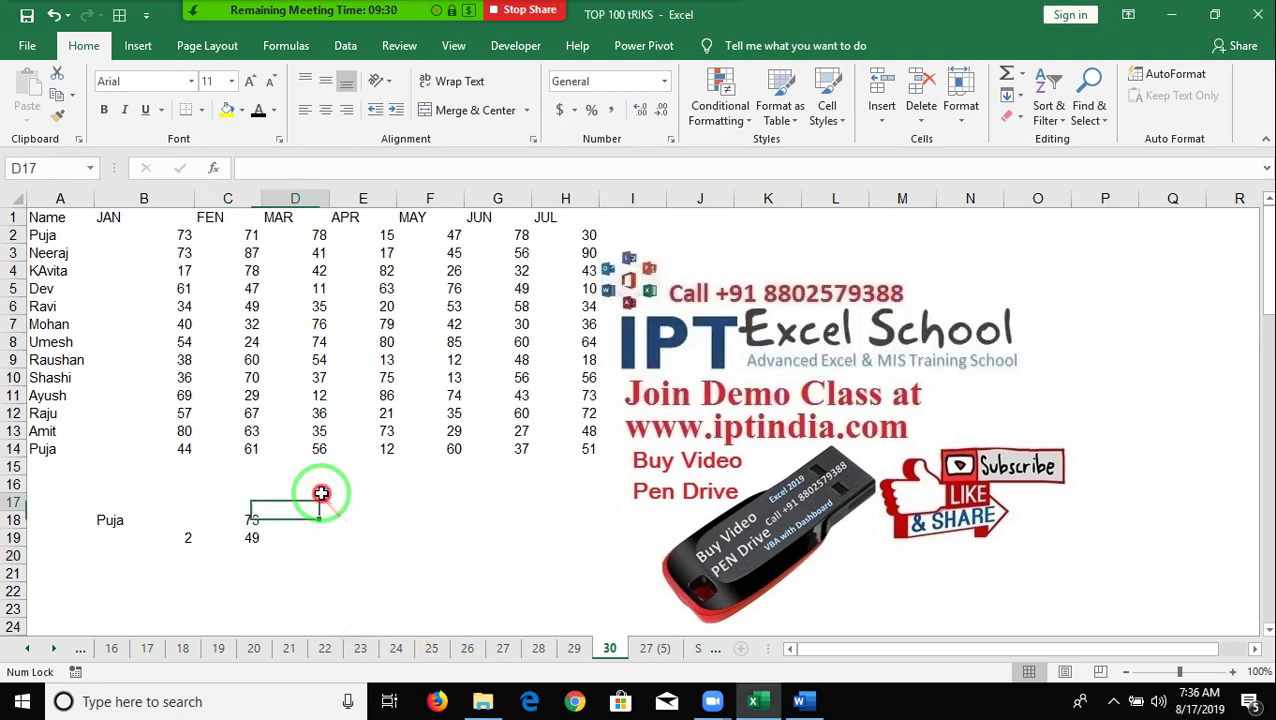
left_click(307, 535)
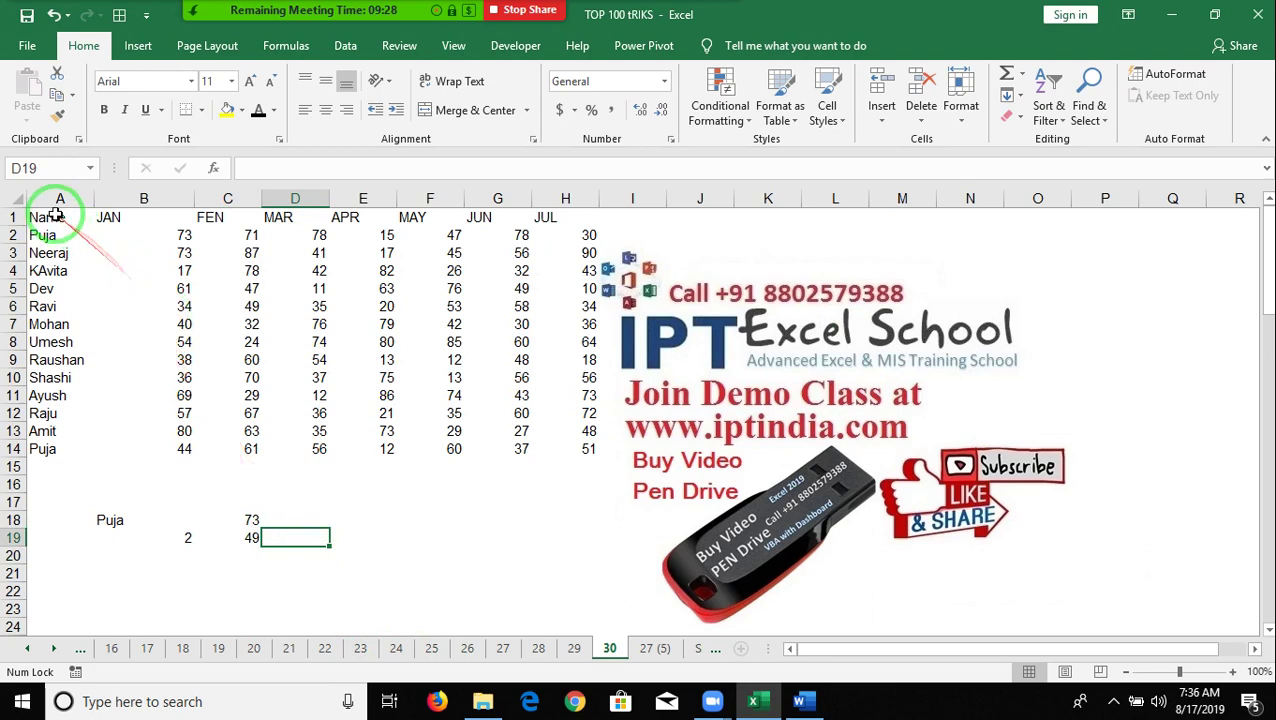
left_click_drag(40, 217, 20, 449)
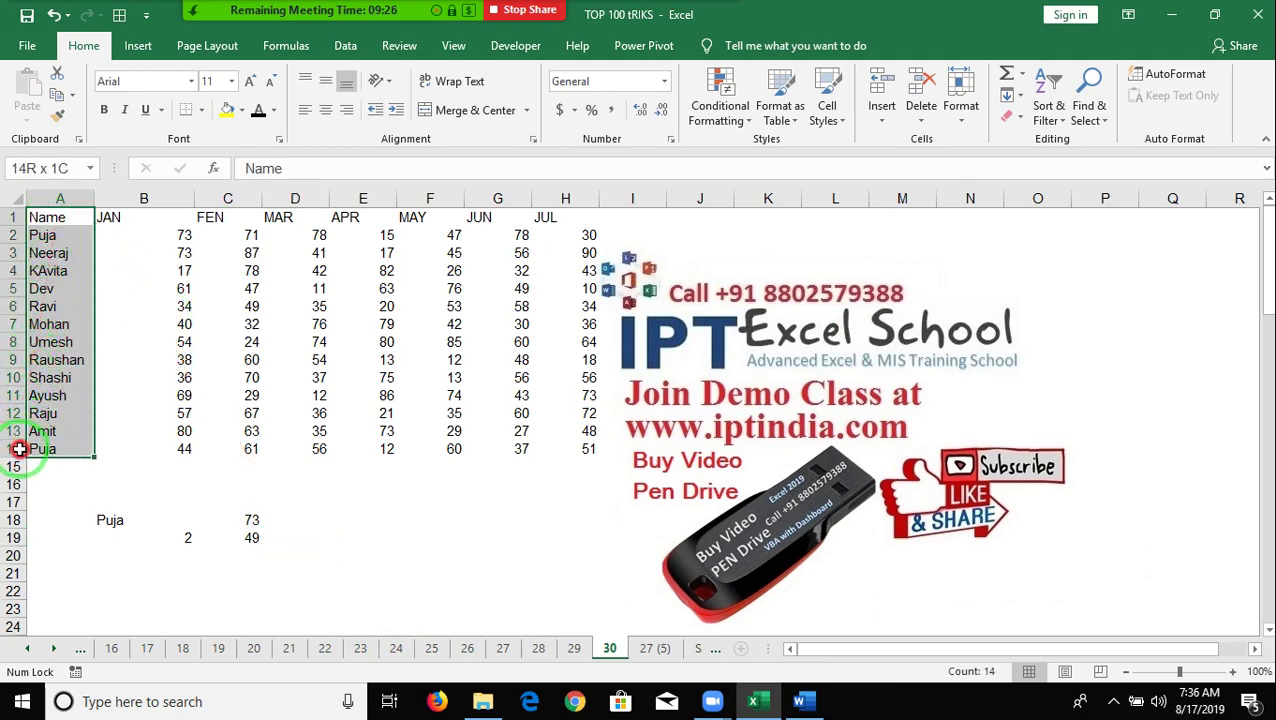
mouse_move(42, 216)
left_mouse_down()
mouse_move(564, 442)
mouse_move(530, 452)
left_mouse_up()
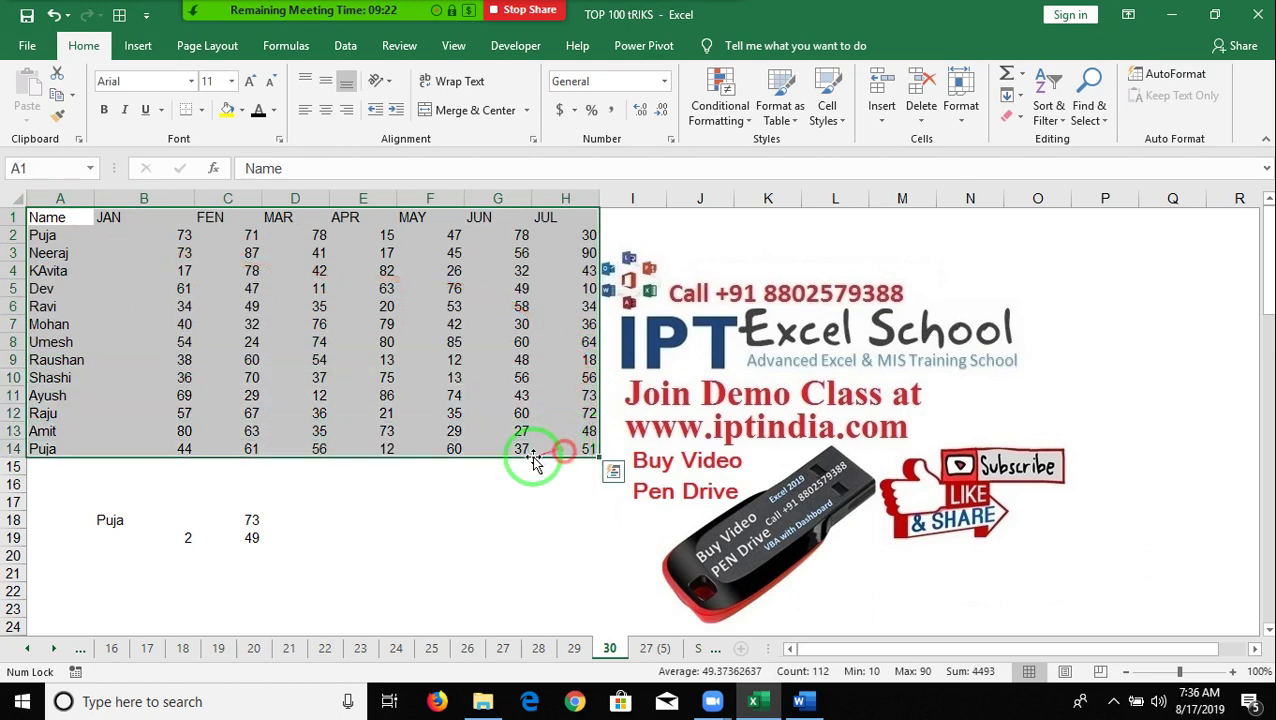
key("ctrl+c")
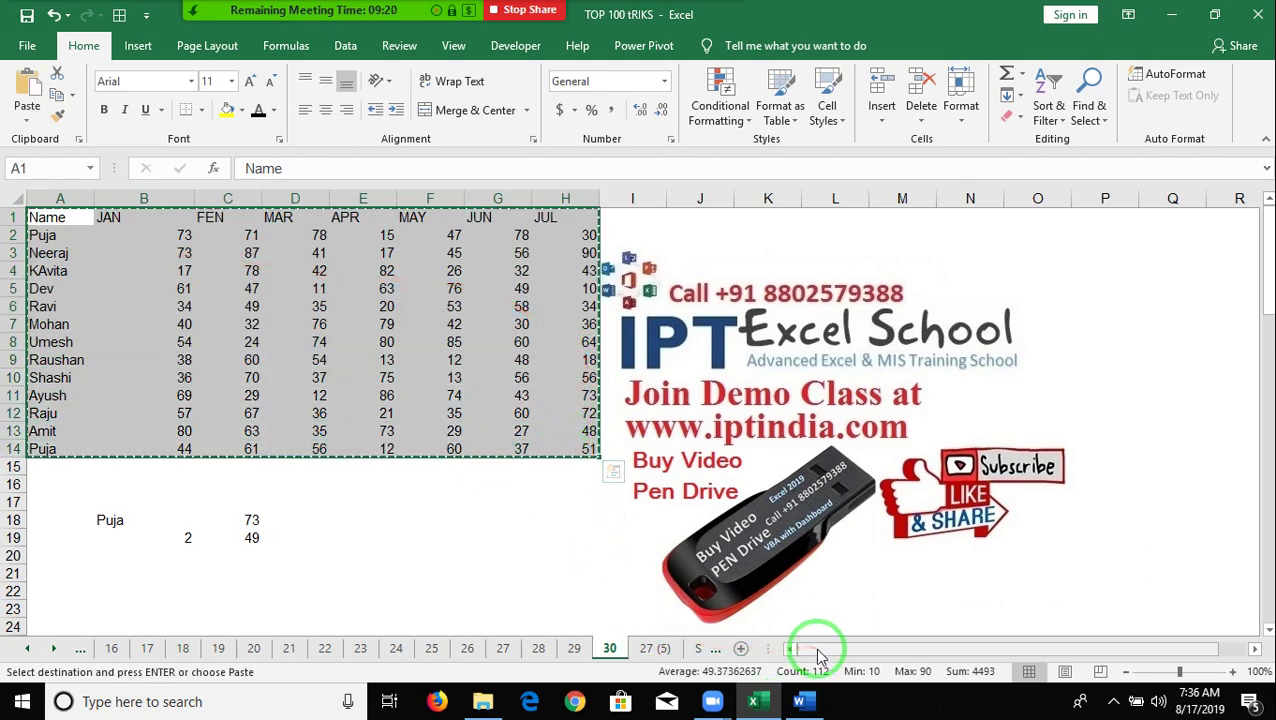
left_click_drag(794, 648, 850, 648)
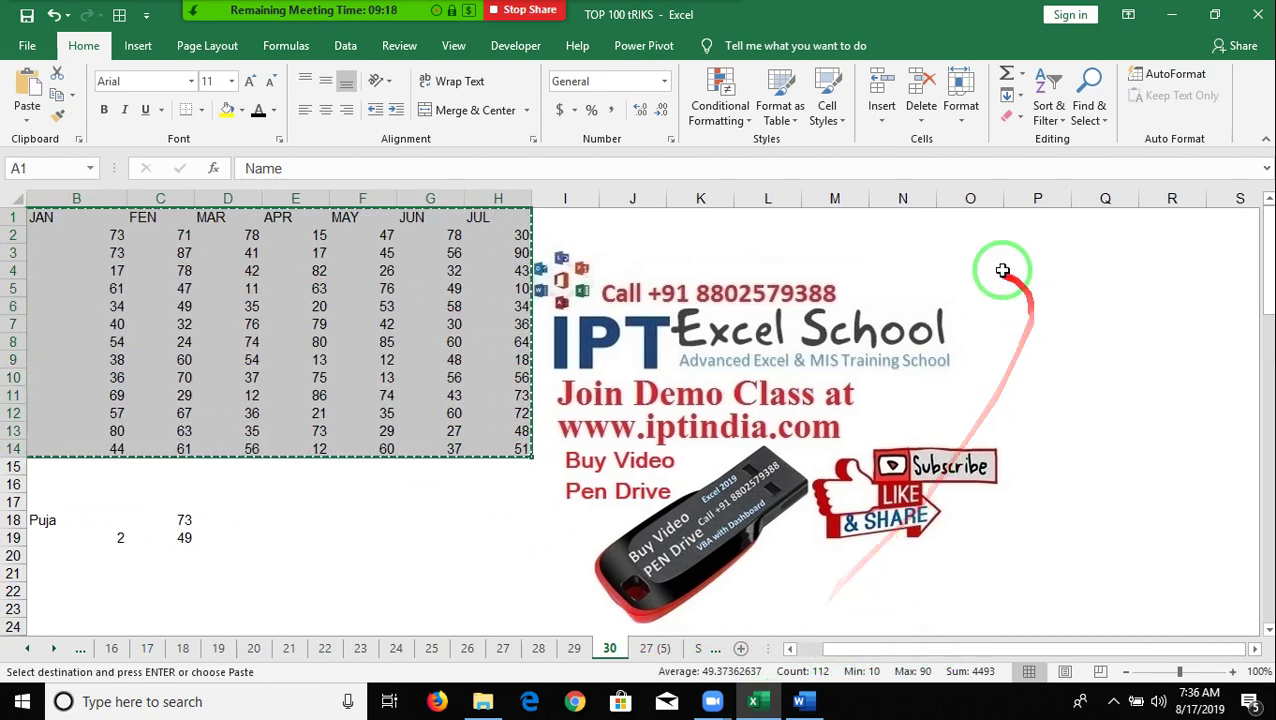
left_click(971, 238)
key("ctrl+v")
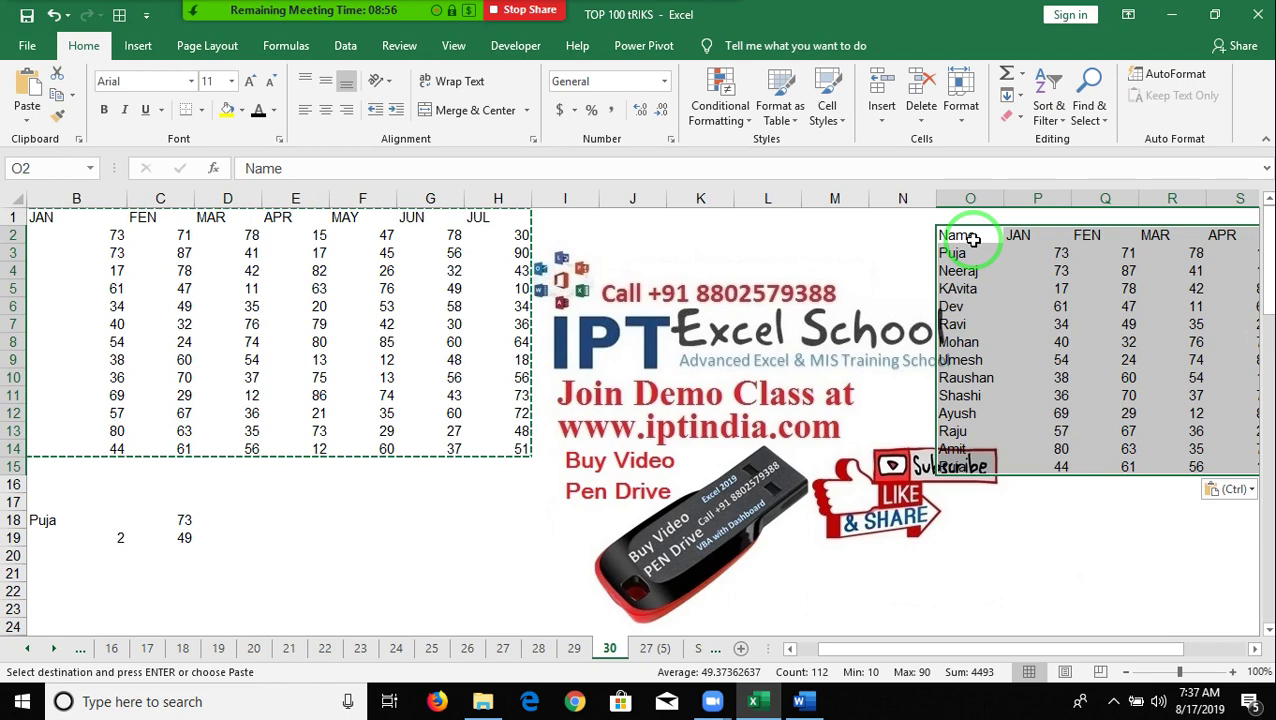
left_click_drag(944, 649, 1135, 650)
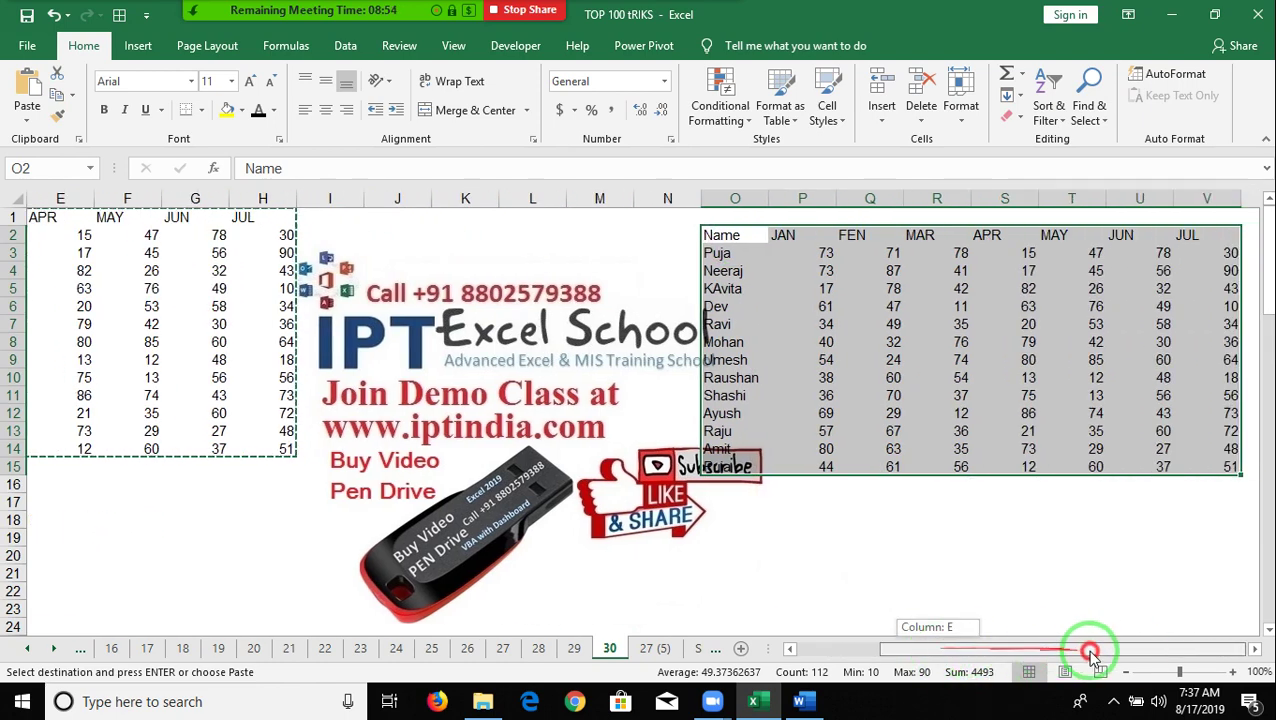
left_click(742, 199)
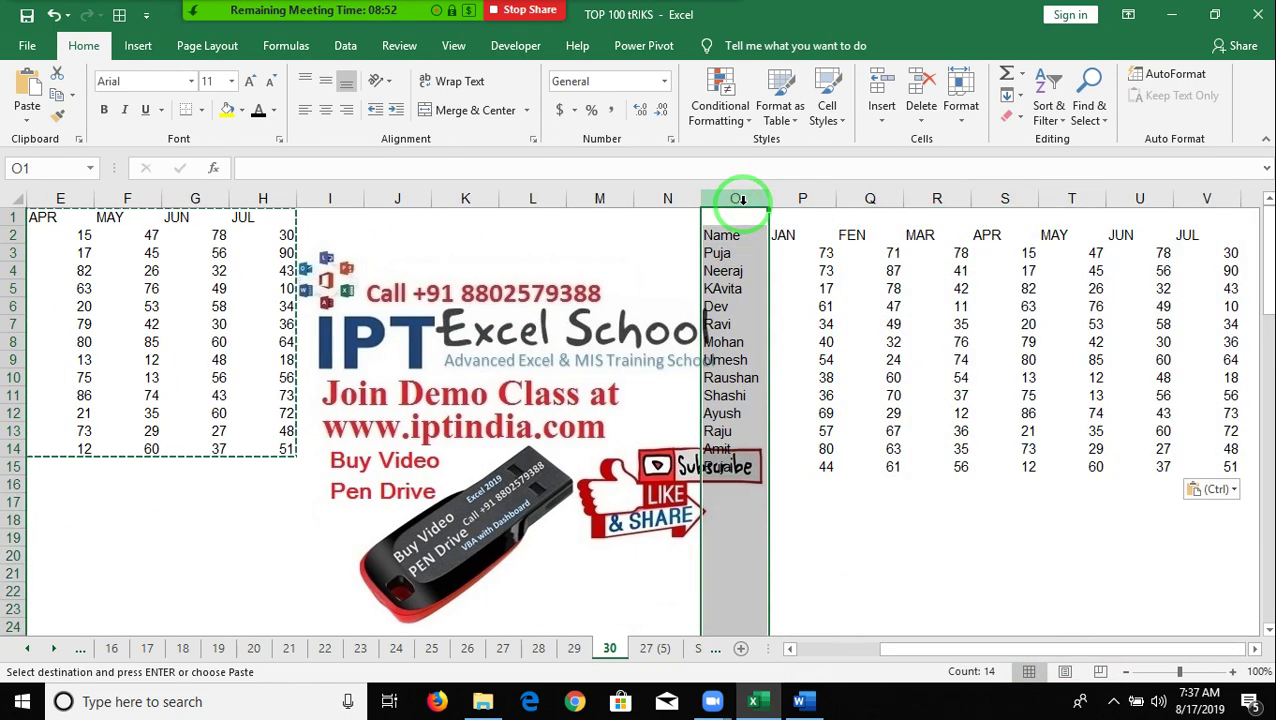
Step: Move the copied table's Name column to sit before the APR column
key("ctrl+c")
left_click(1027, 198)
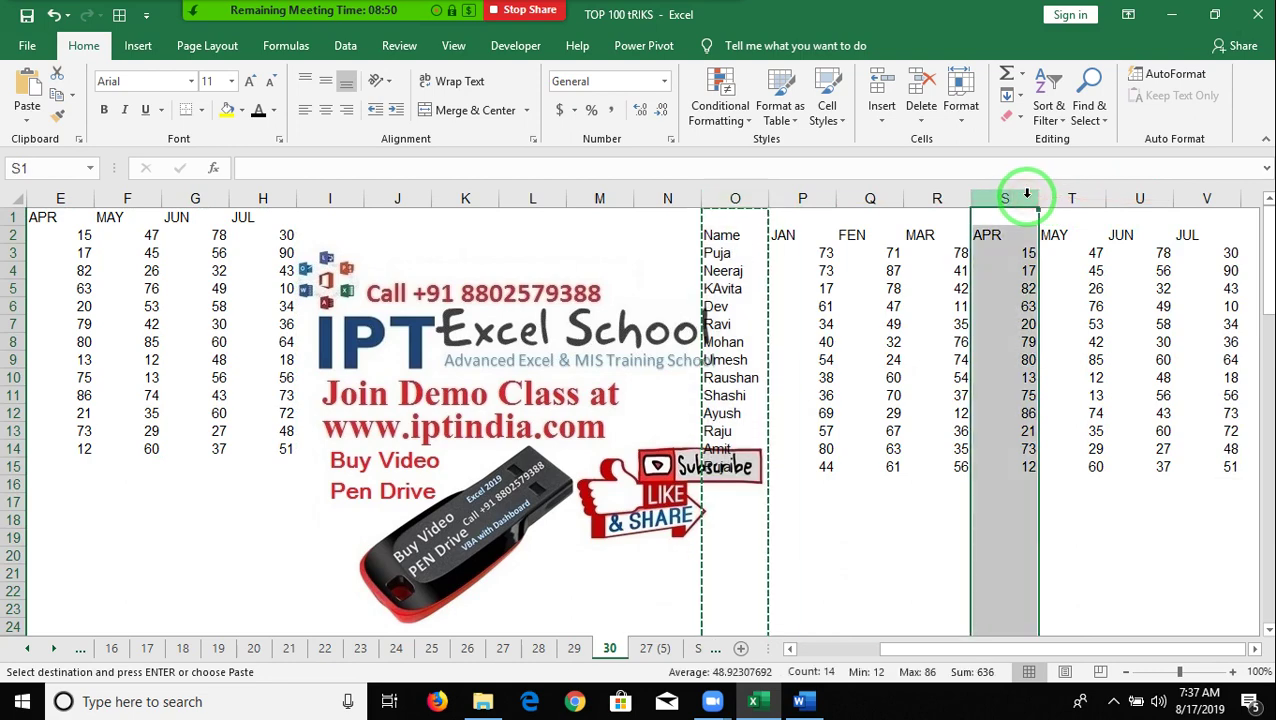
key("ctrl+plus")
left_click(1003, 413)
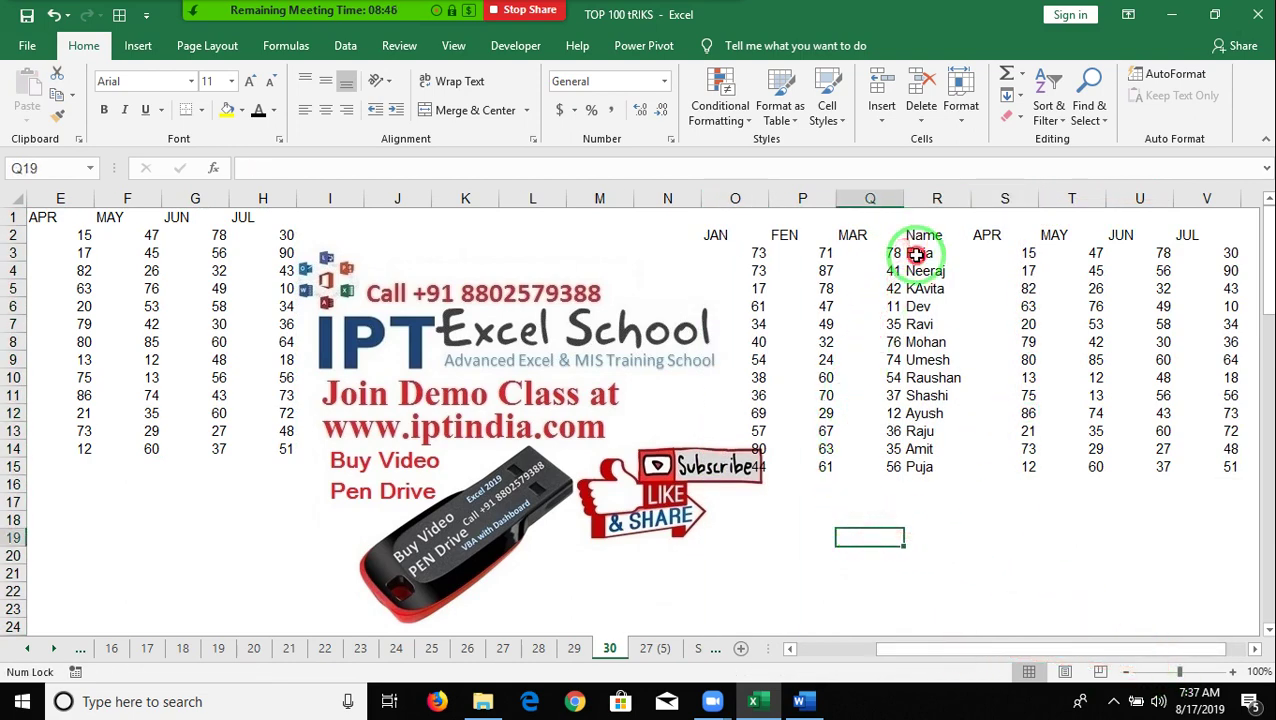
left_click_drag(915, 253, 1210, 256)
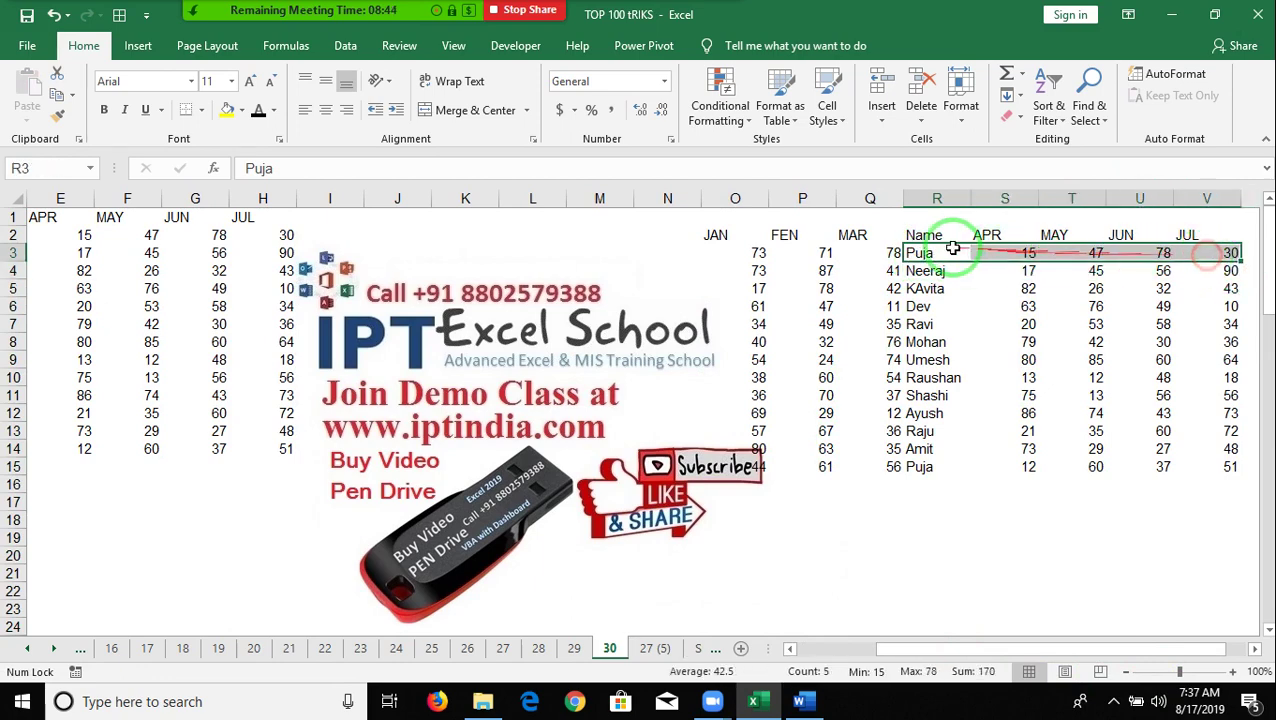
left_click_drag(920, 256, 716, 260)
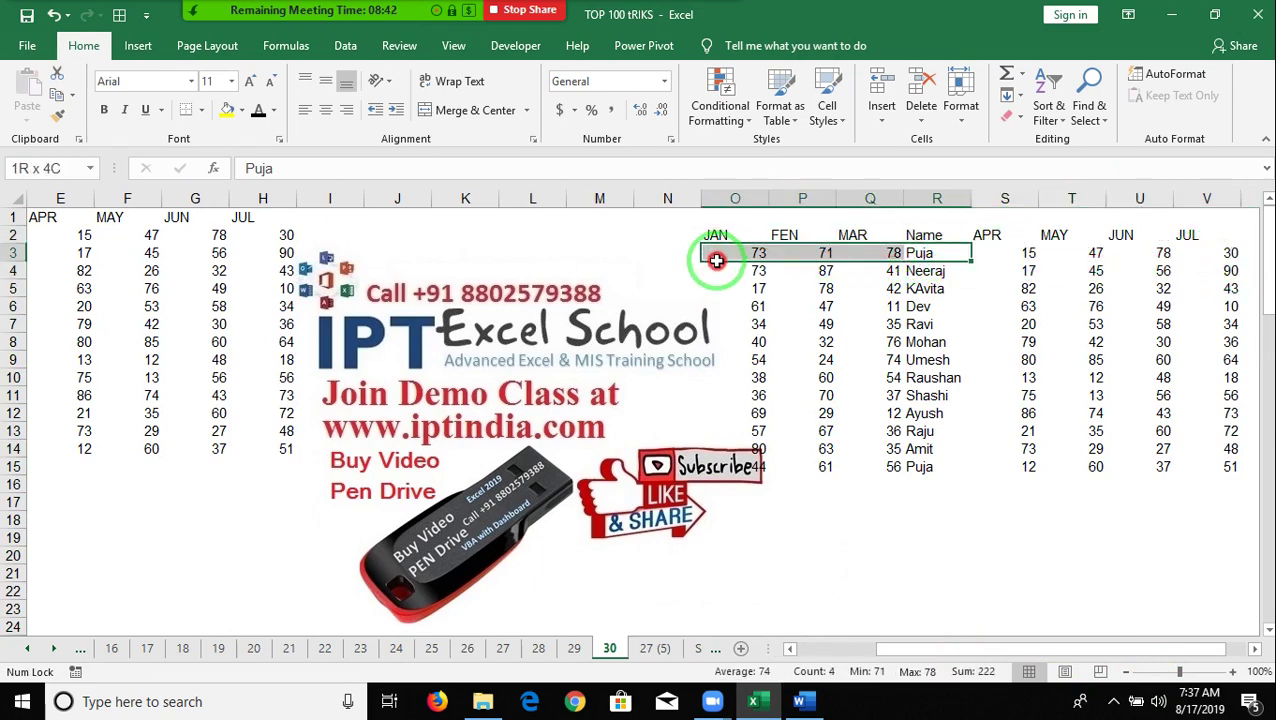
Step: Enter a lookup name in P19 and Mar in Q18
left_click(805, 535)
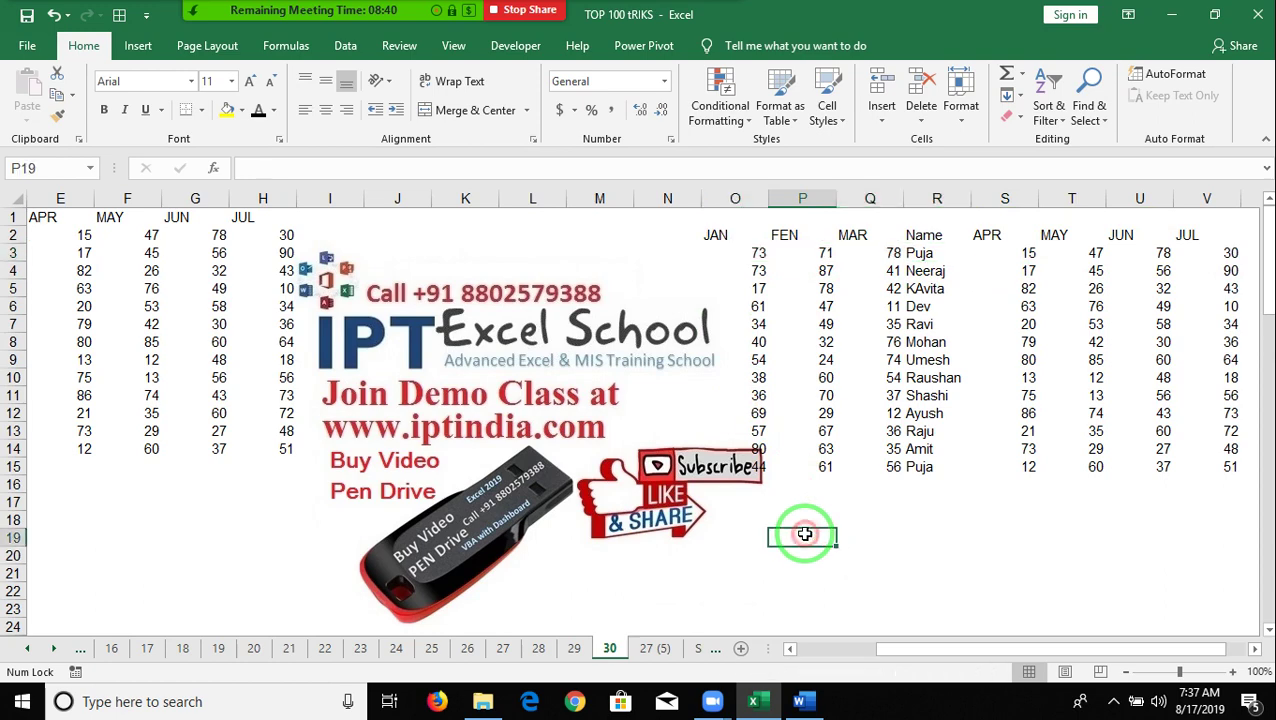
type("Dev")
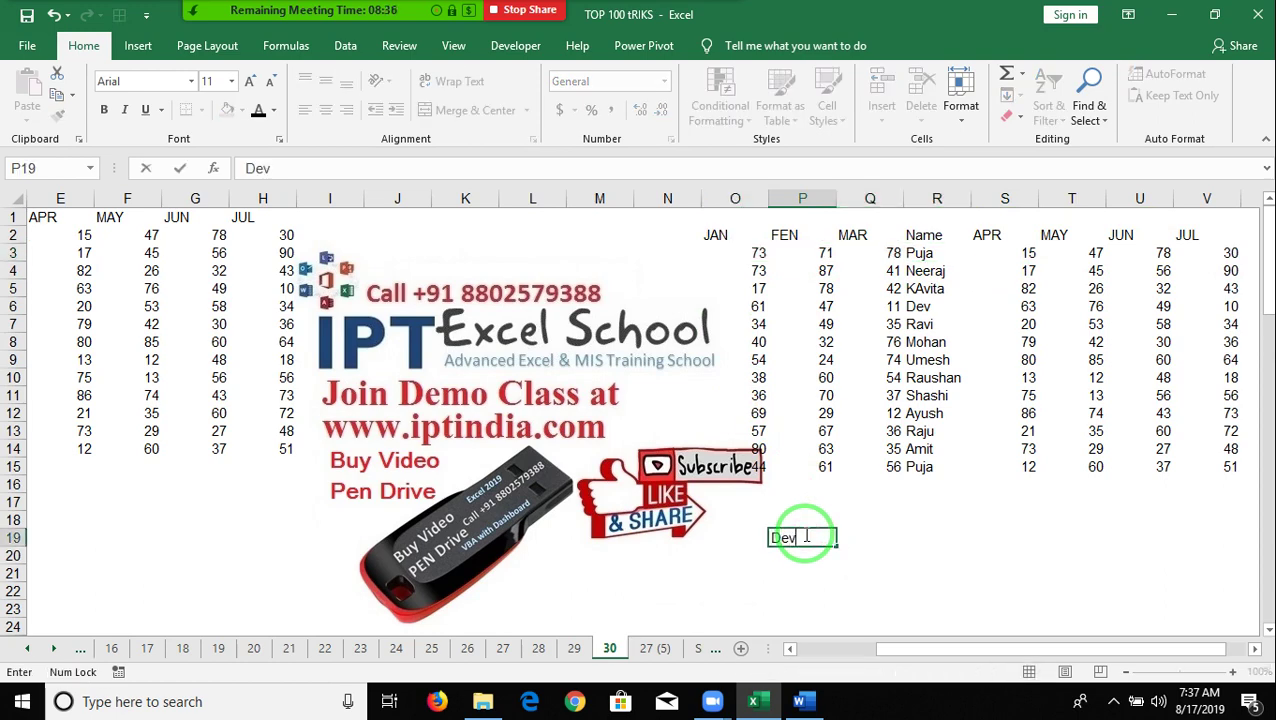
key("Tab")
key("Up")
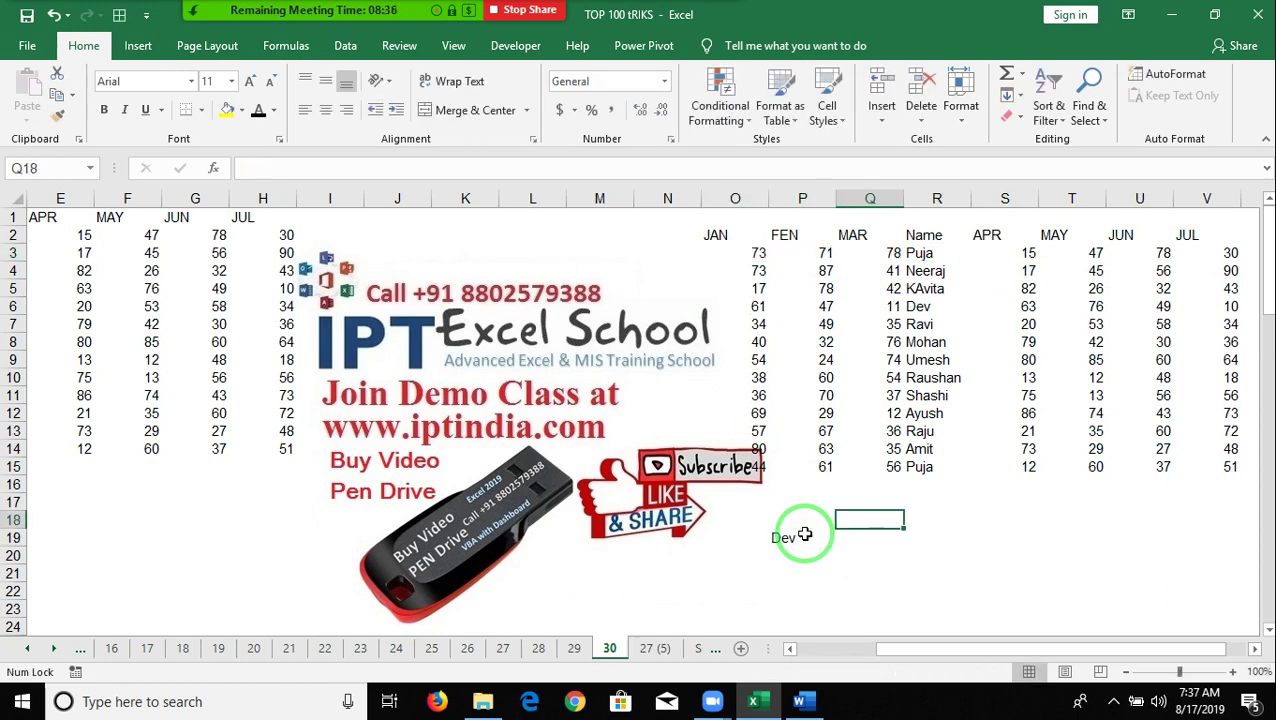
type("Mar")
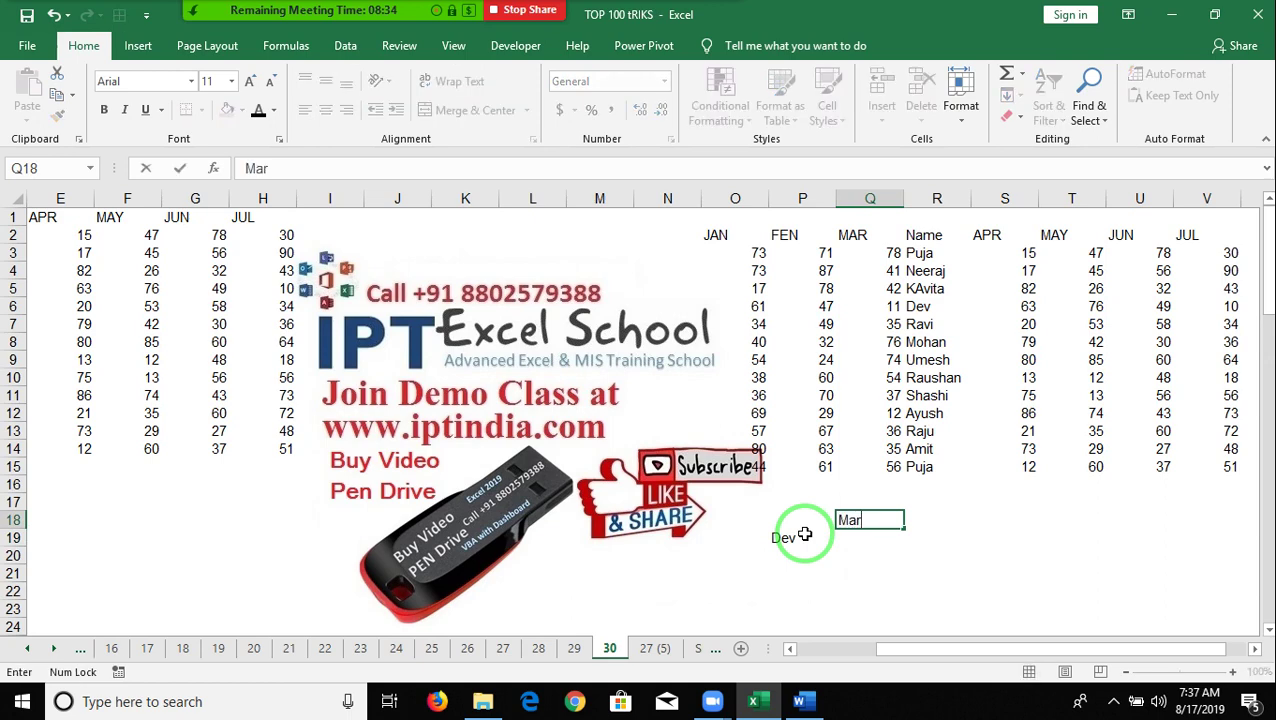
key("Return")
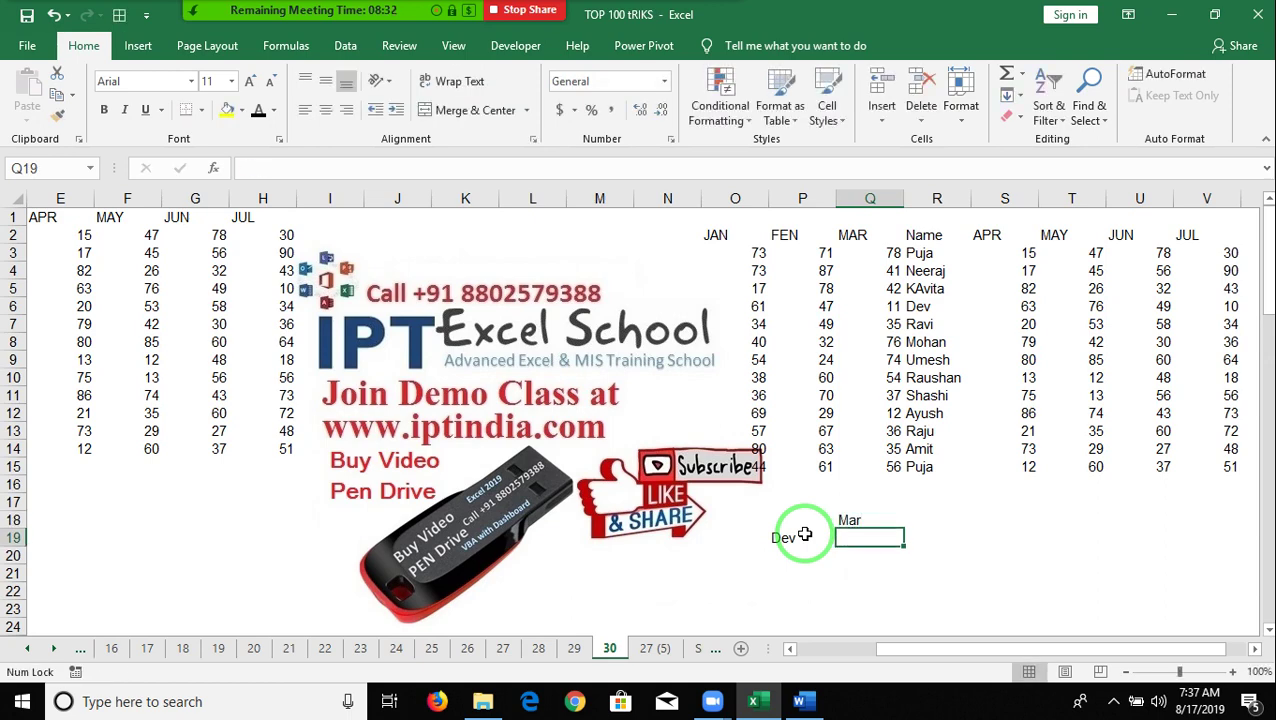
Step: Correct the FEN header in the copied table to FEB
double_click(803, 235)
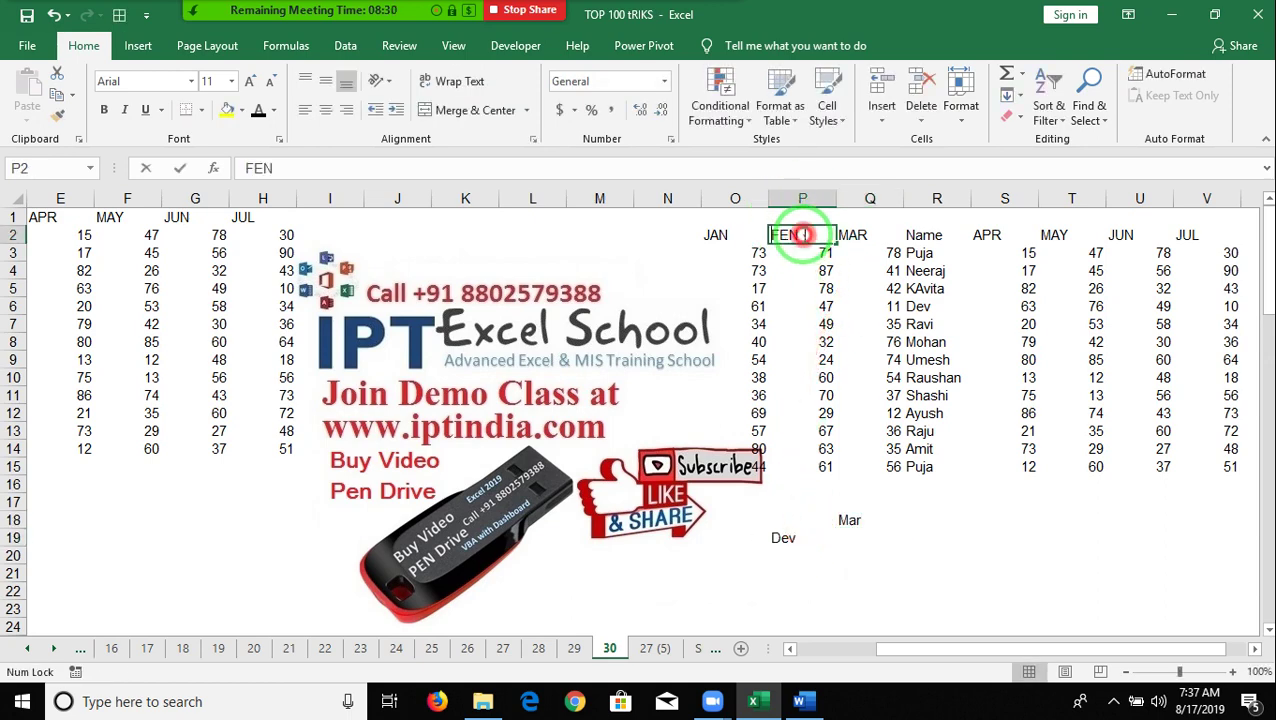
key("BackSpace")
type("B")
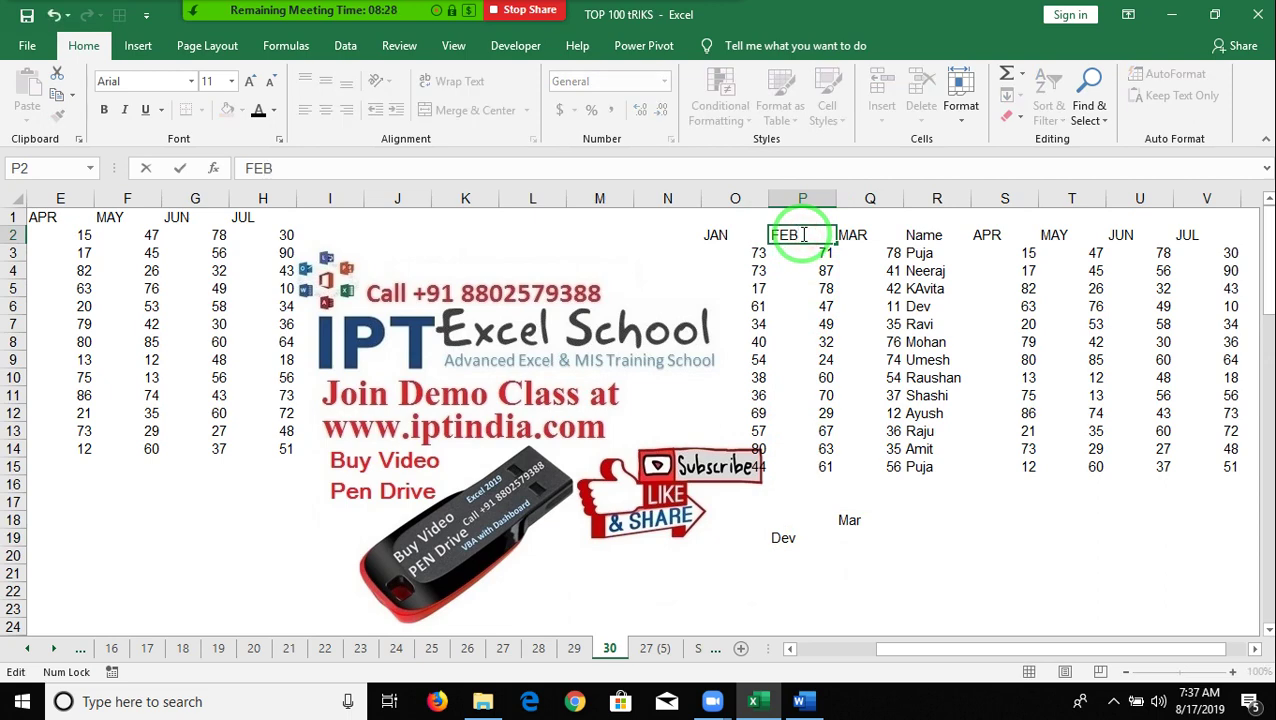
key("Return")
left_click(857, 540)
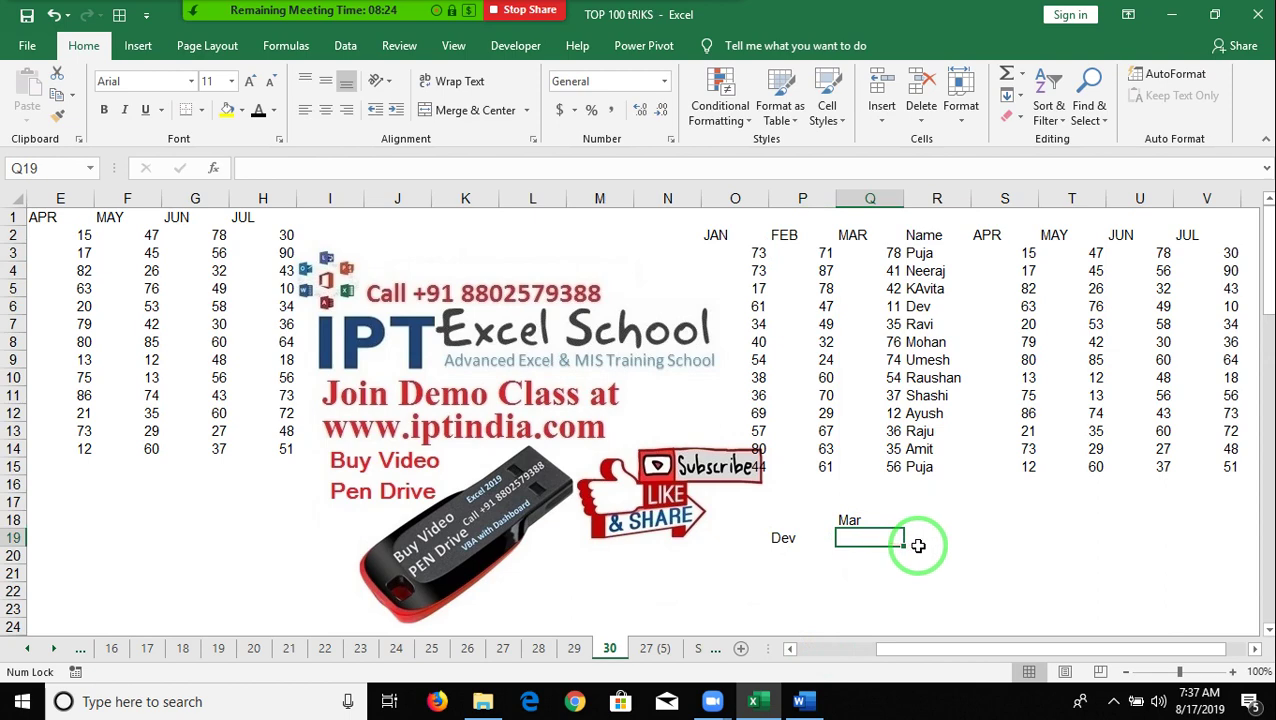
Step: Enter =MATCH(P19,R2:R15,0) in Q19, returning 5, and check it against column R
type("=ma")
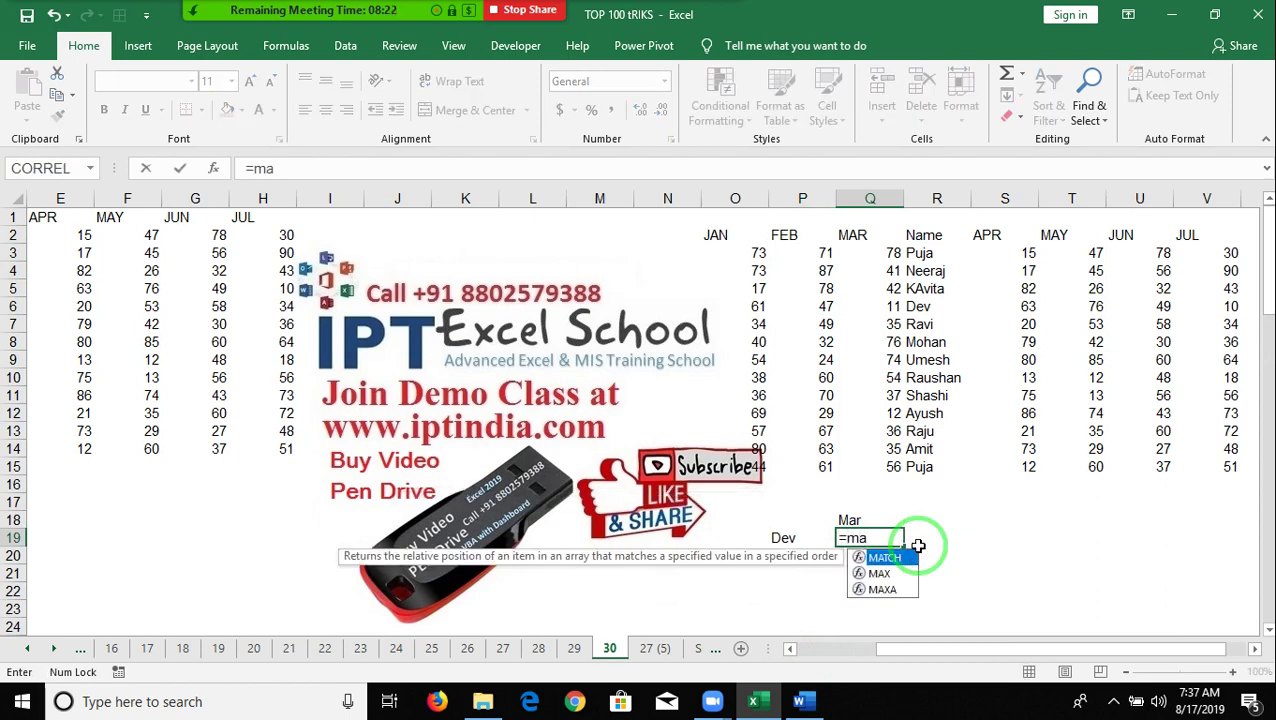
key("Tab")
key("Left")
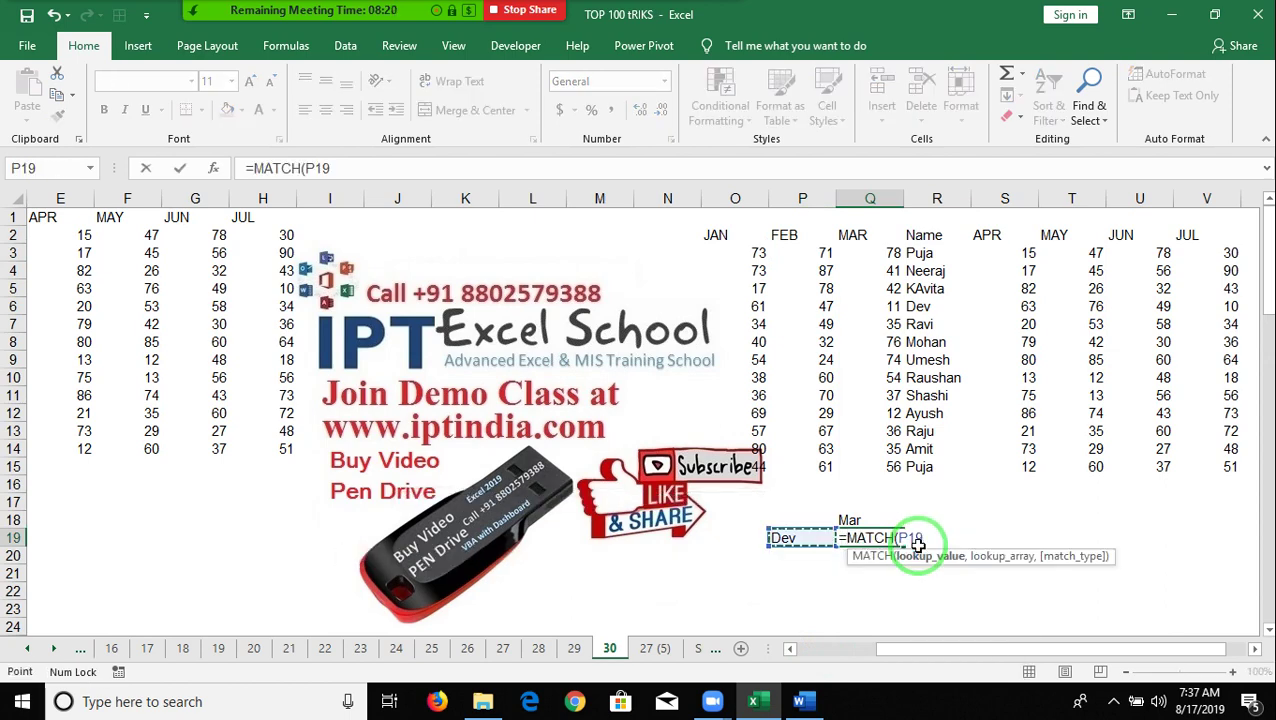
type(",")
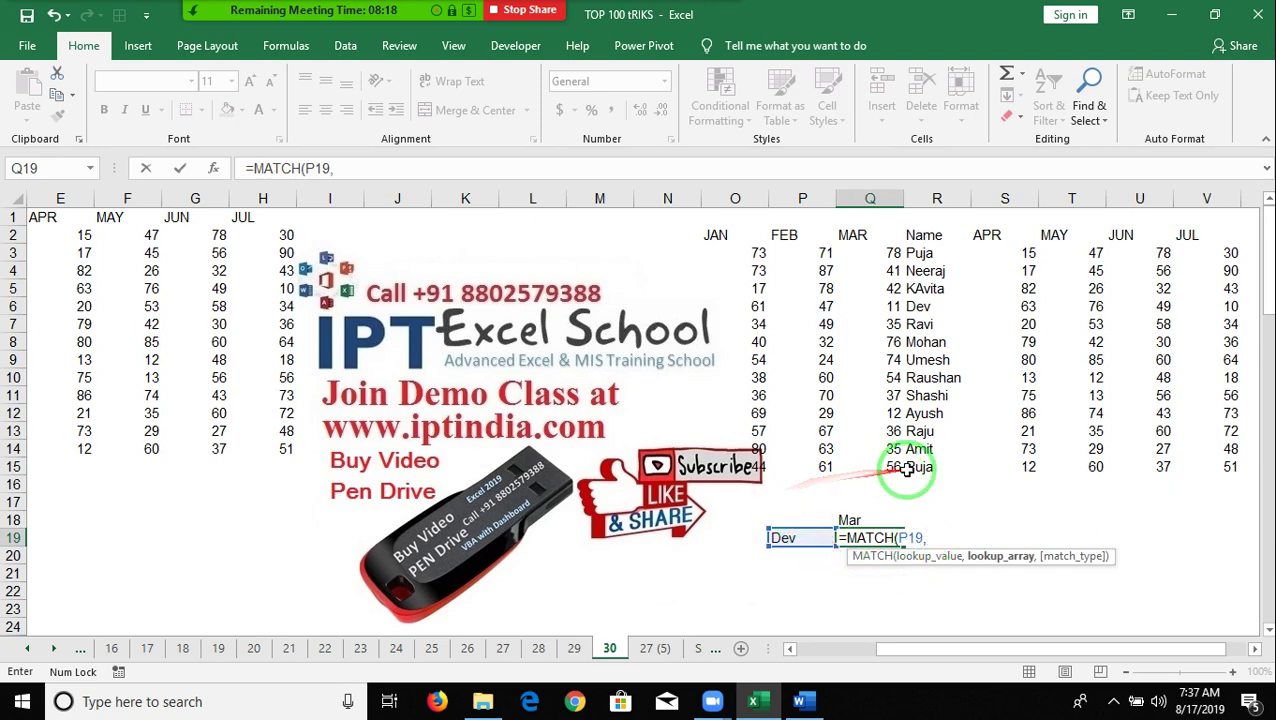
left_click_drag(937, 466, 959, 241)
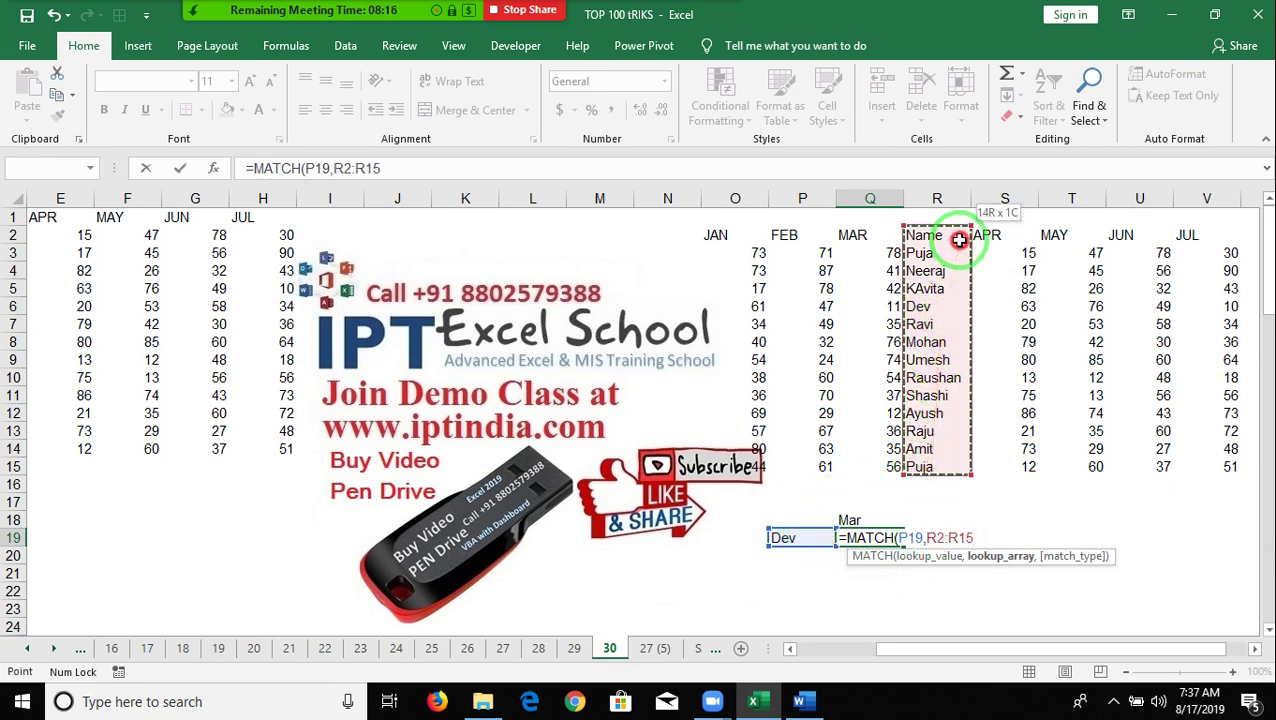
type(",0")
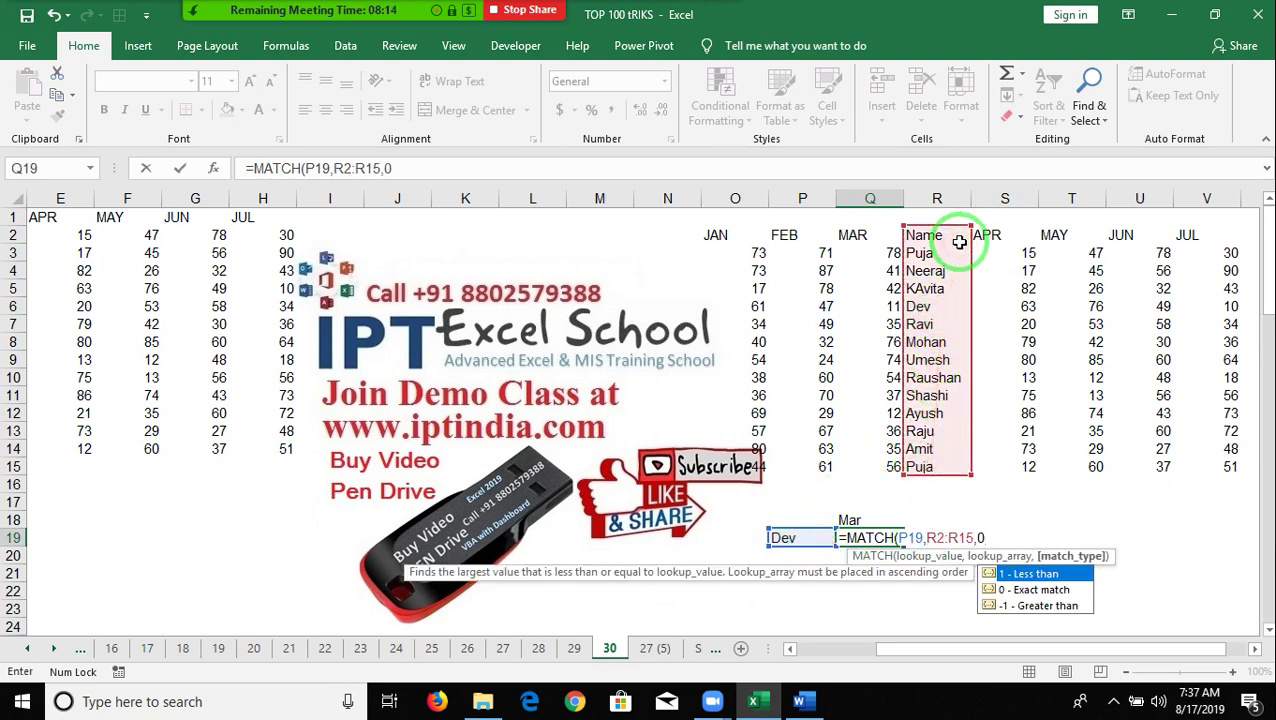
type(")")
key("Return")
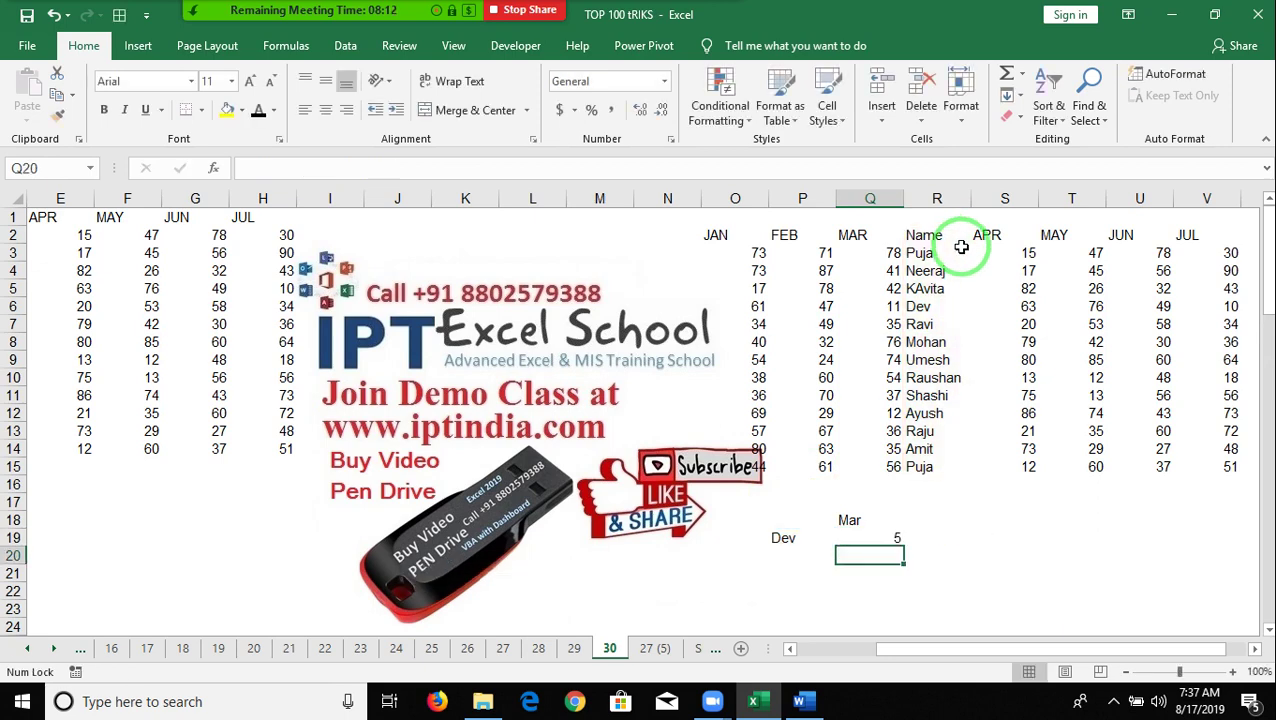
left_click(940, 231)
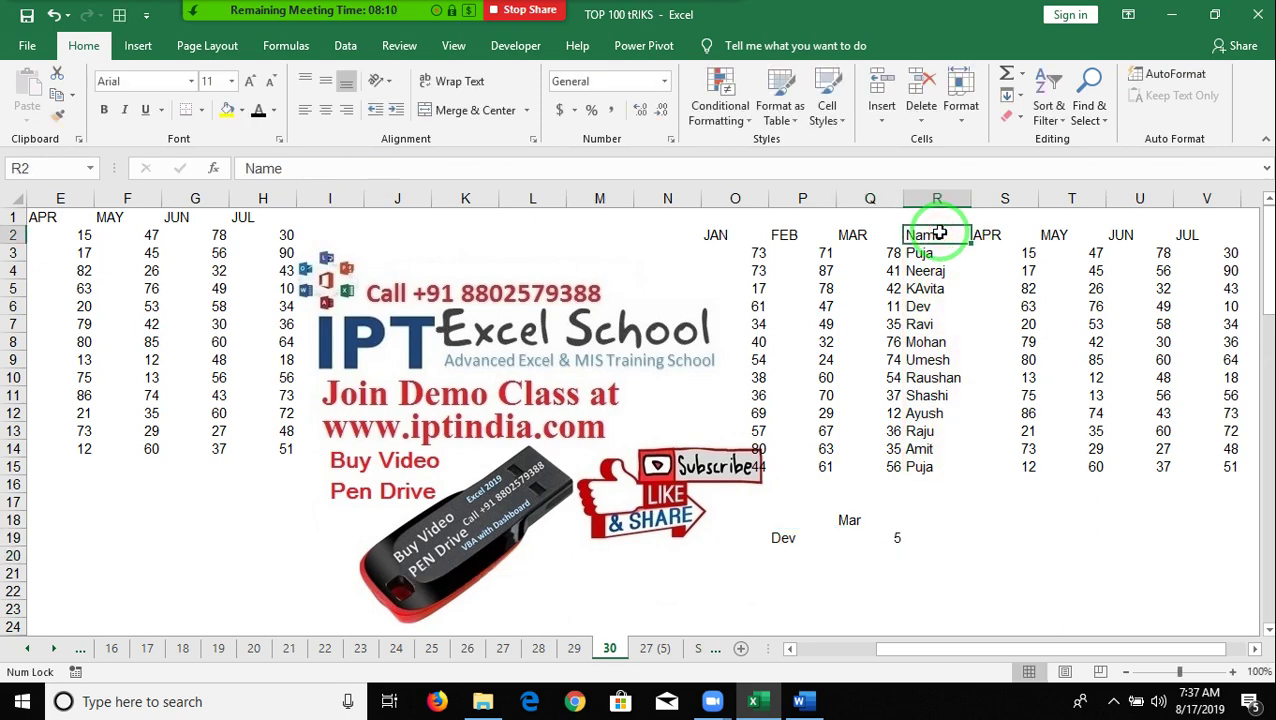
key("Down")
key("Down")
key("Down")
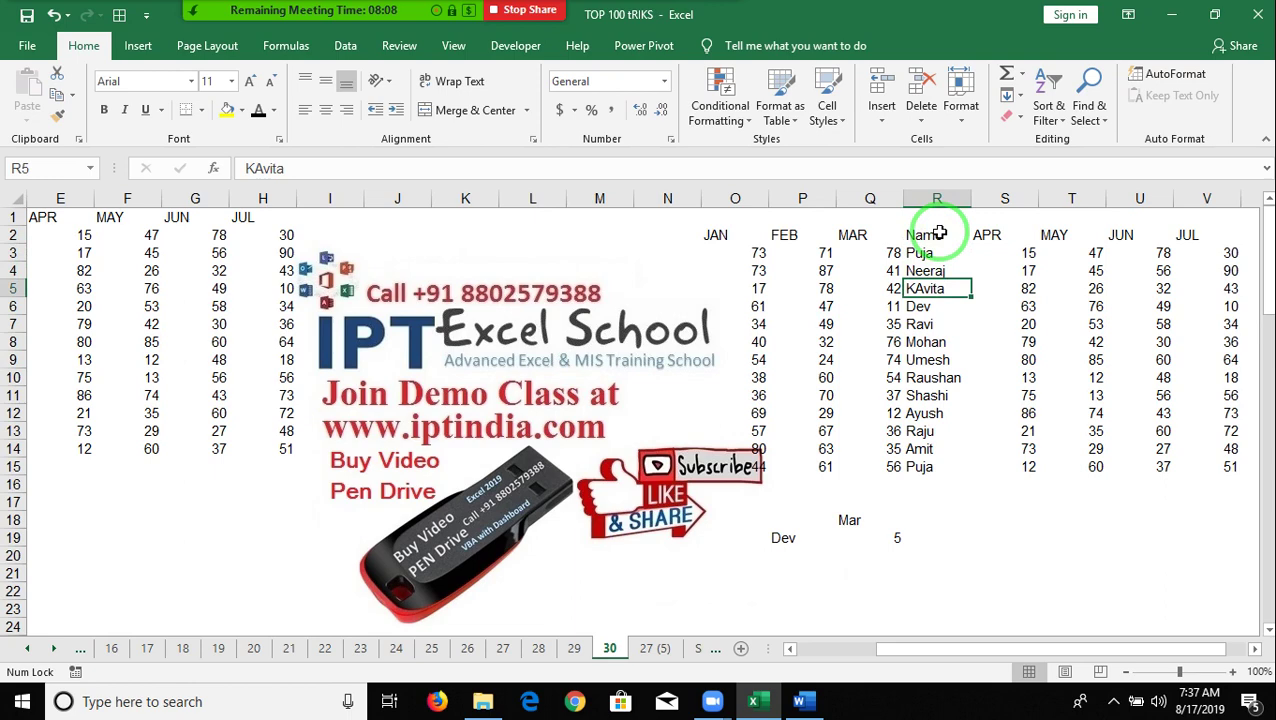
key("Down")
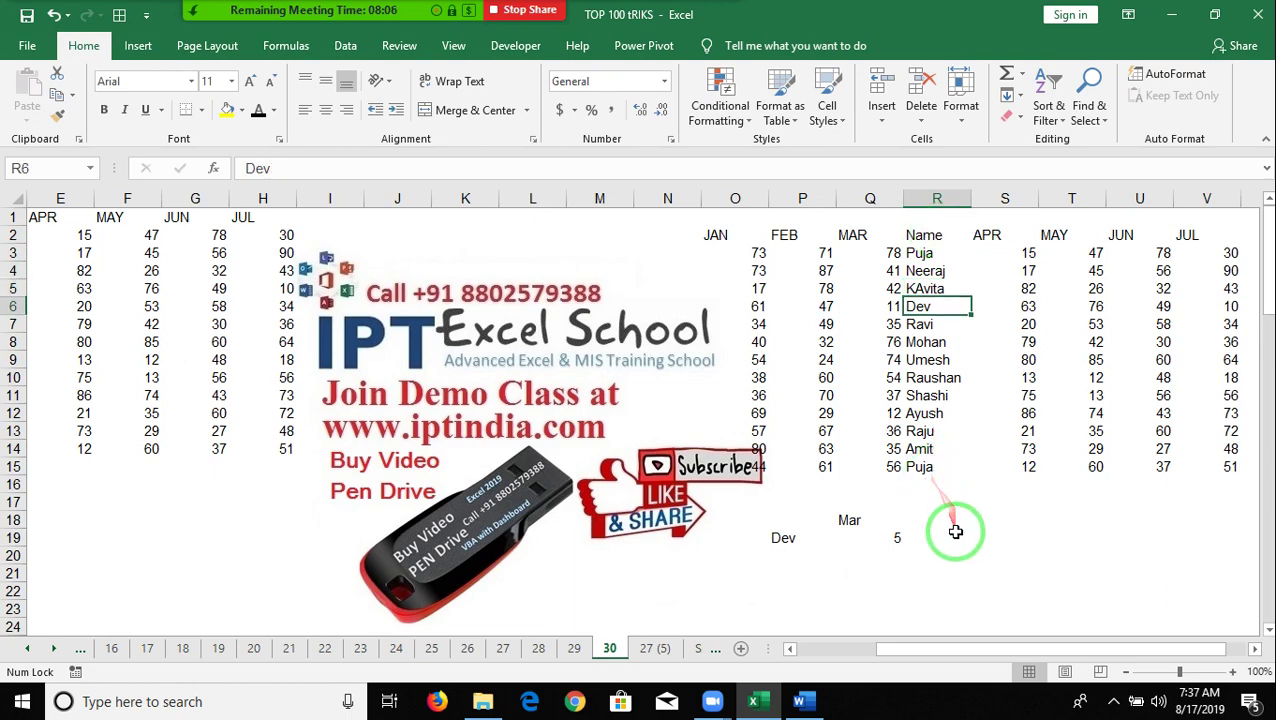
left_click(956, 535)
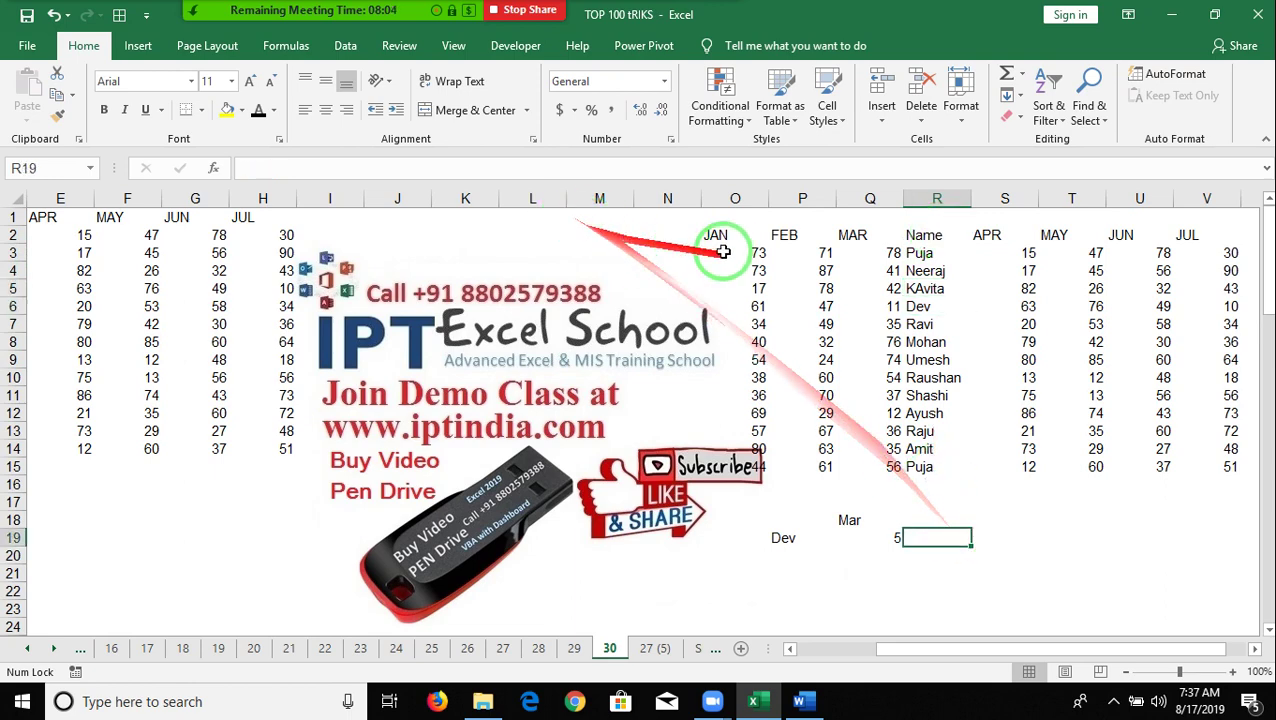
Step: Start an INDEX formula in R19 with the table range O2:V15 as its array
type("=")
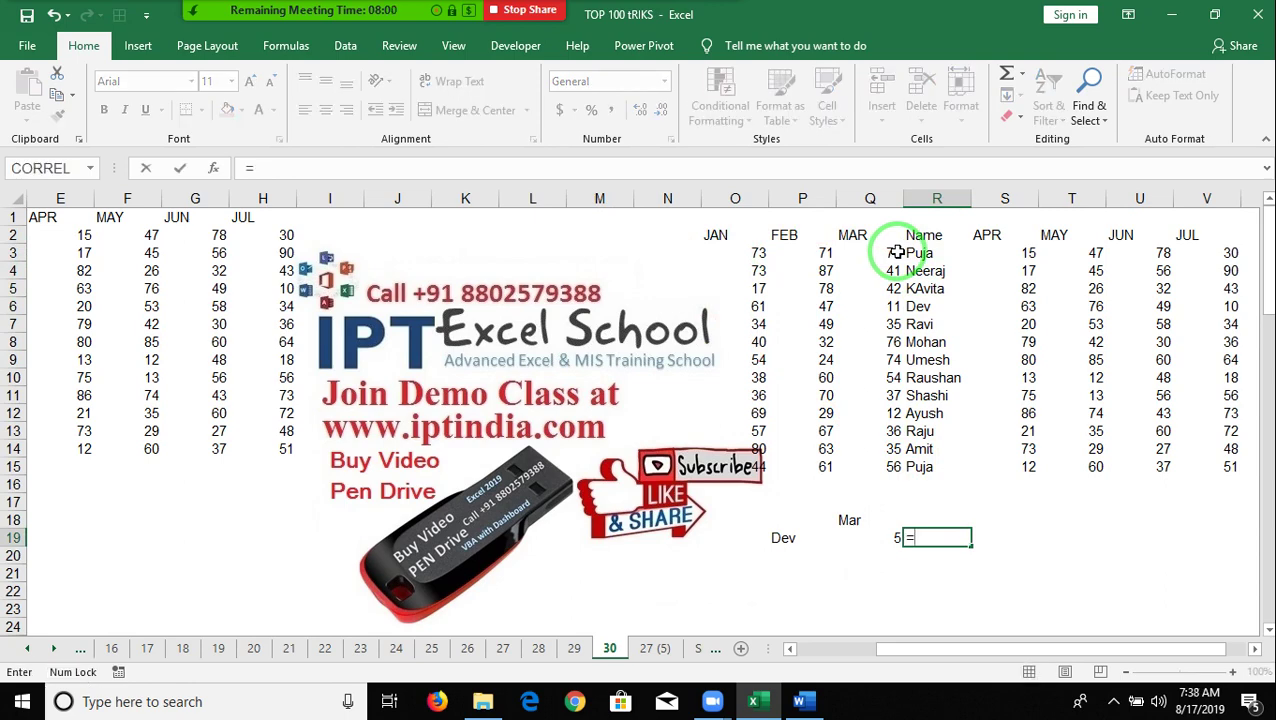
type("ind")
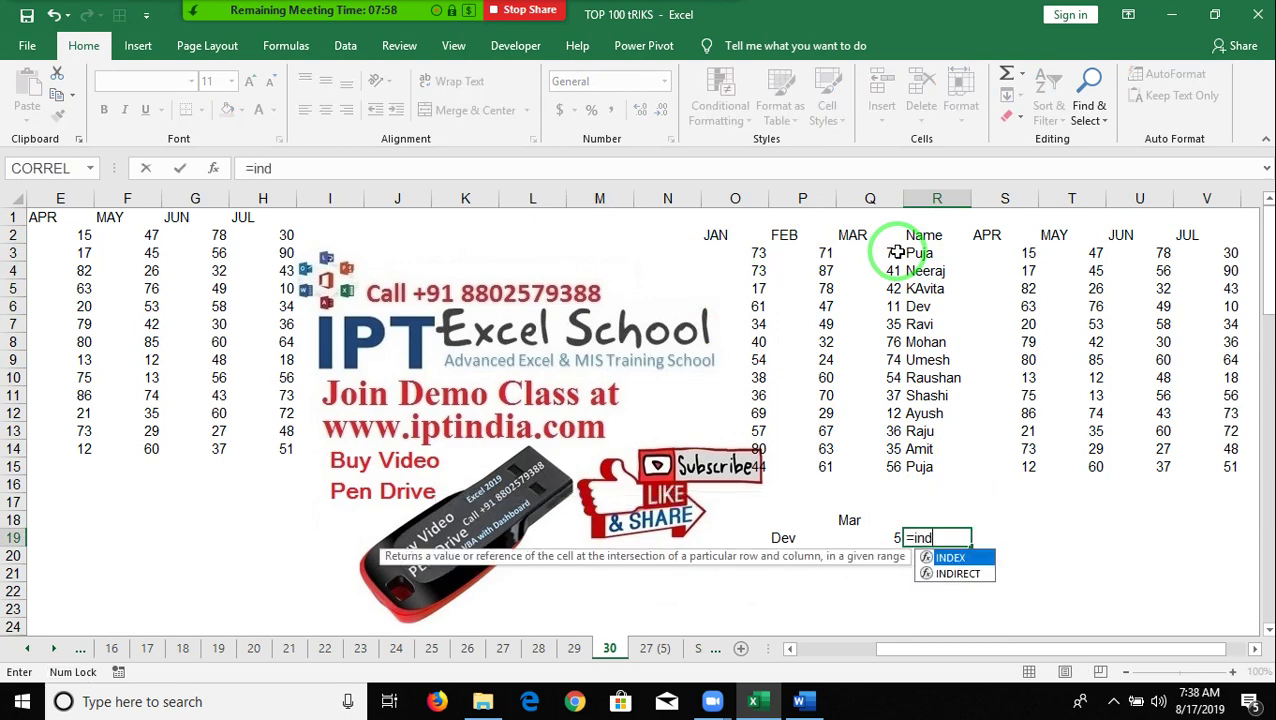
key("Down")
key("Up")
key("Tab")
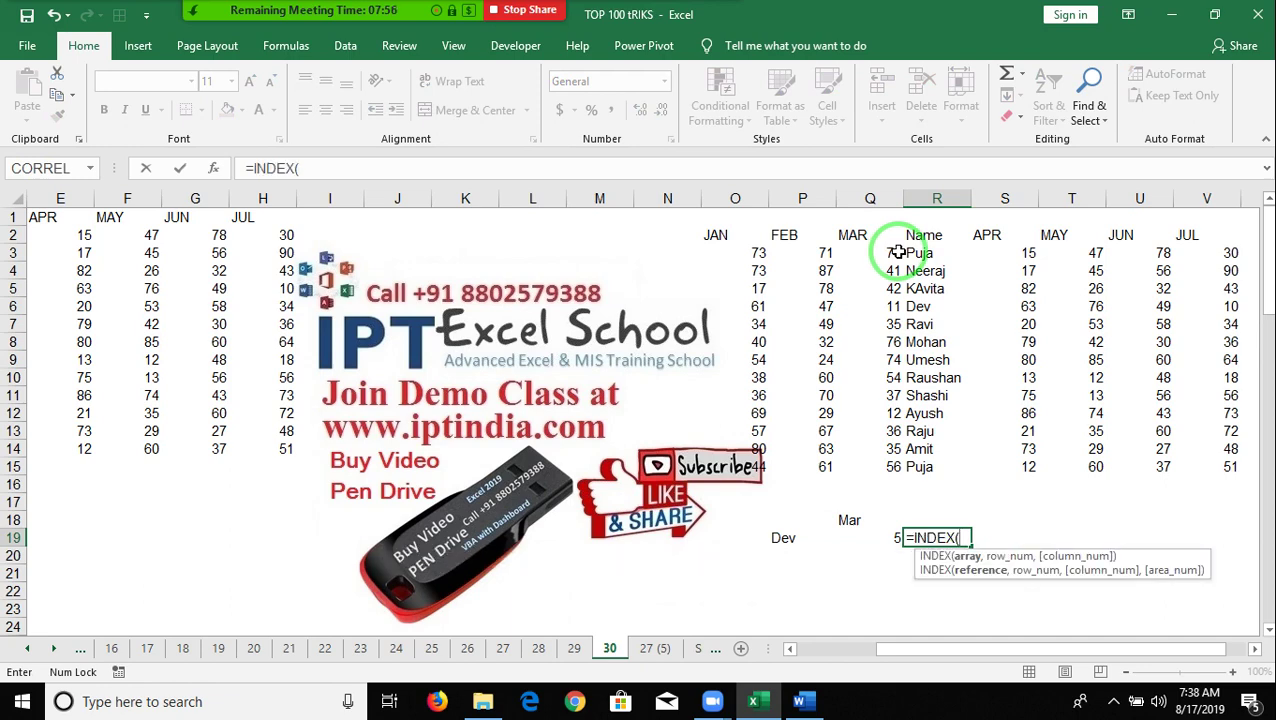
key("Up")
key("Up")
key("Up")
key("Up")
key("Up")
key("Up")
key("Up")
key("Down")
key("Left")
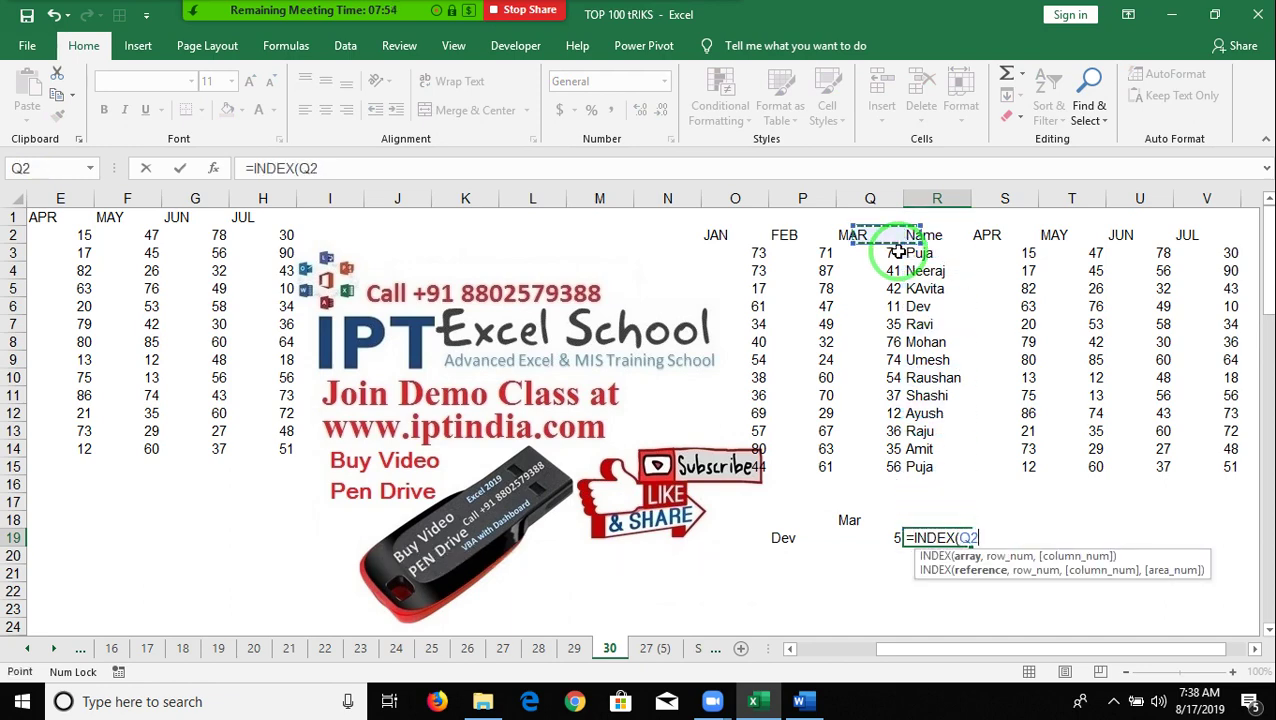
key("Left")
key("Left")
key("Left")
key("Right")
key("ctrl+shift+Right")
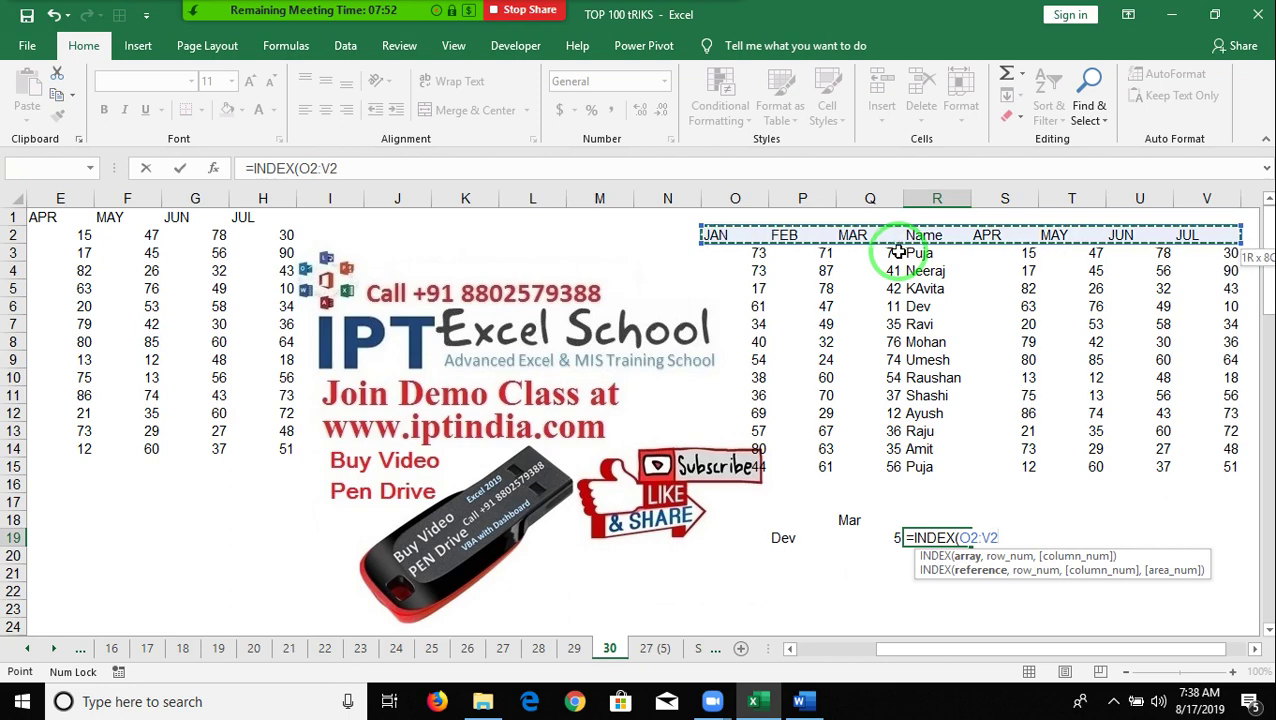
key("ctrl+shift+Down")
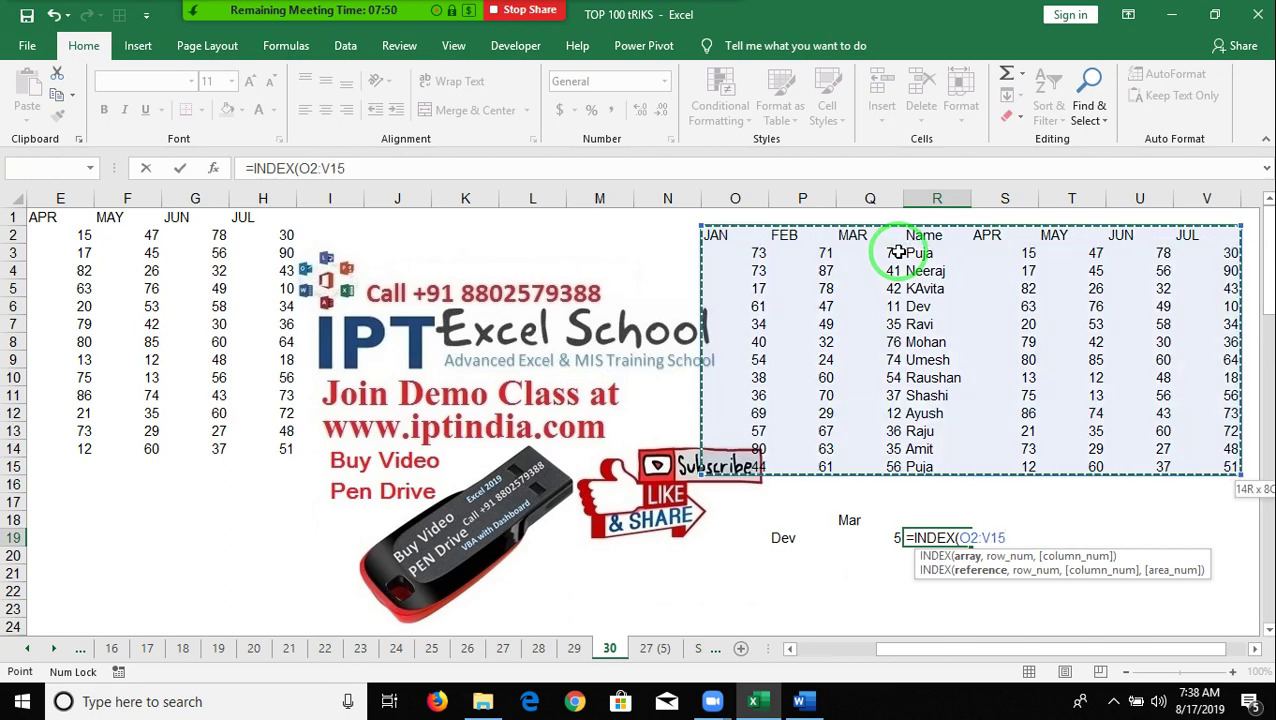
Step: Complete =INDEX(O2:V15,Q19,4), using the MATCH result in Q19 as the row number
type(",")
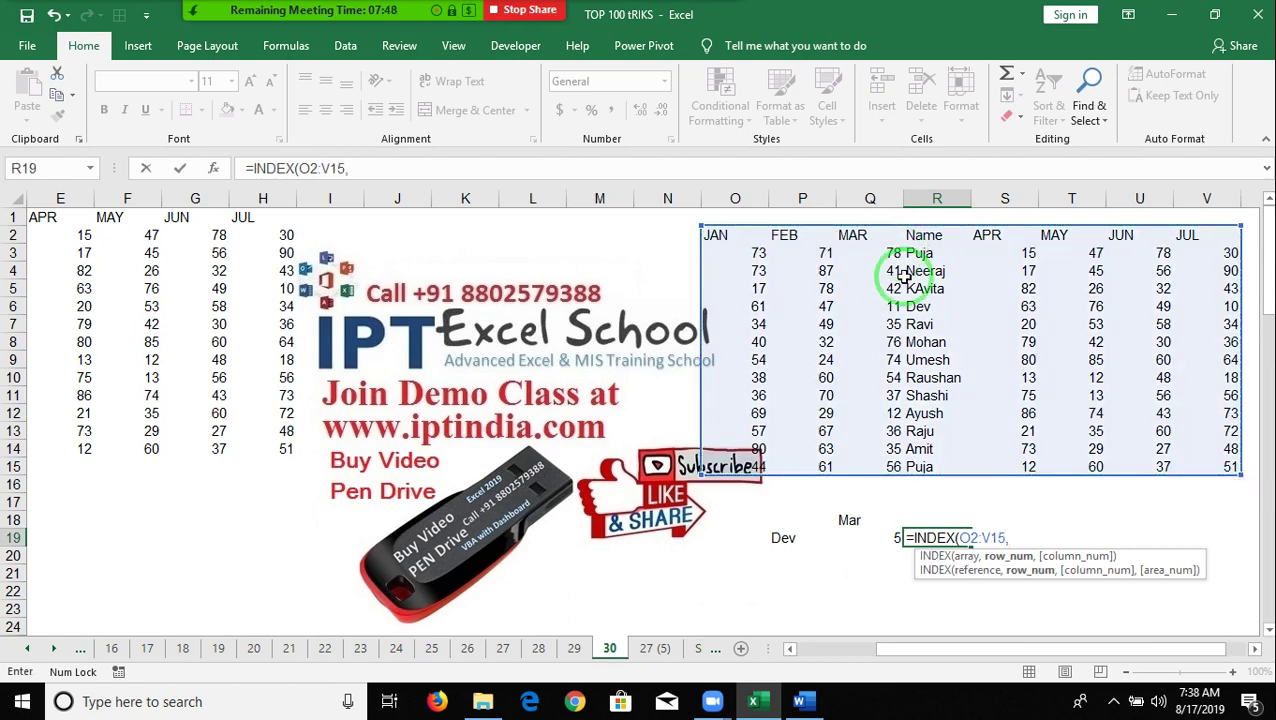
left_click(853, 537)
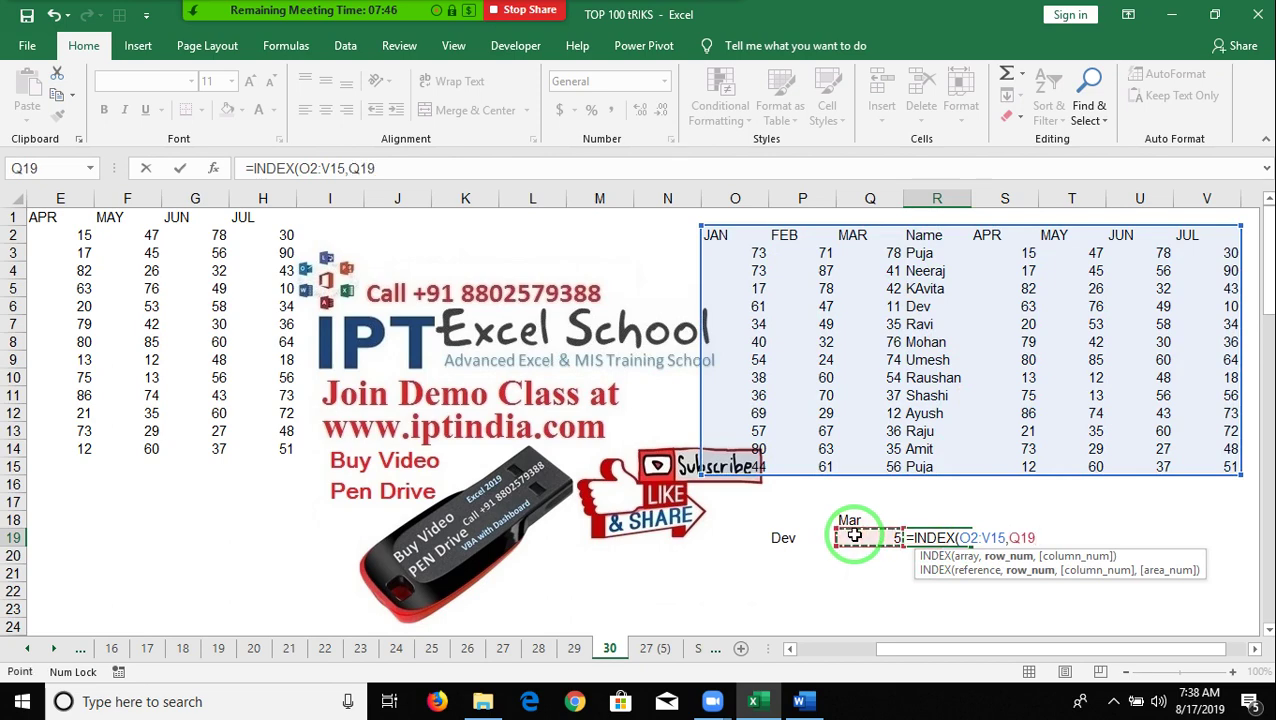
type(",4")
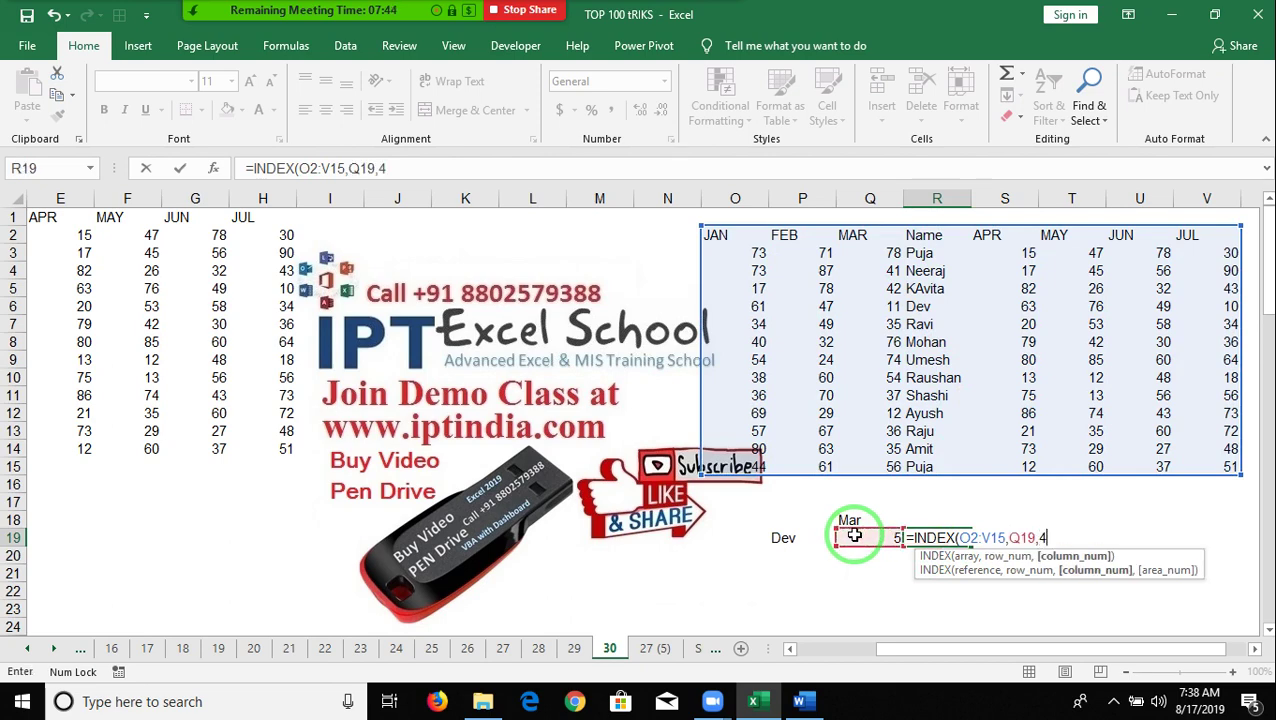
type(")")
key("Return")
key("Up")
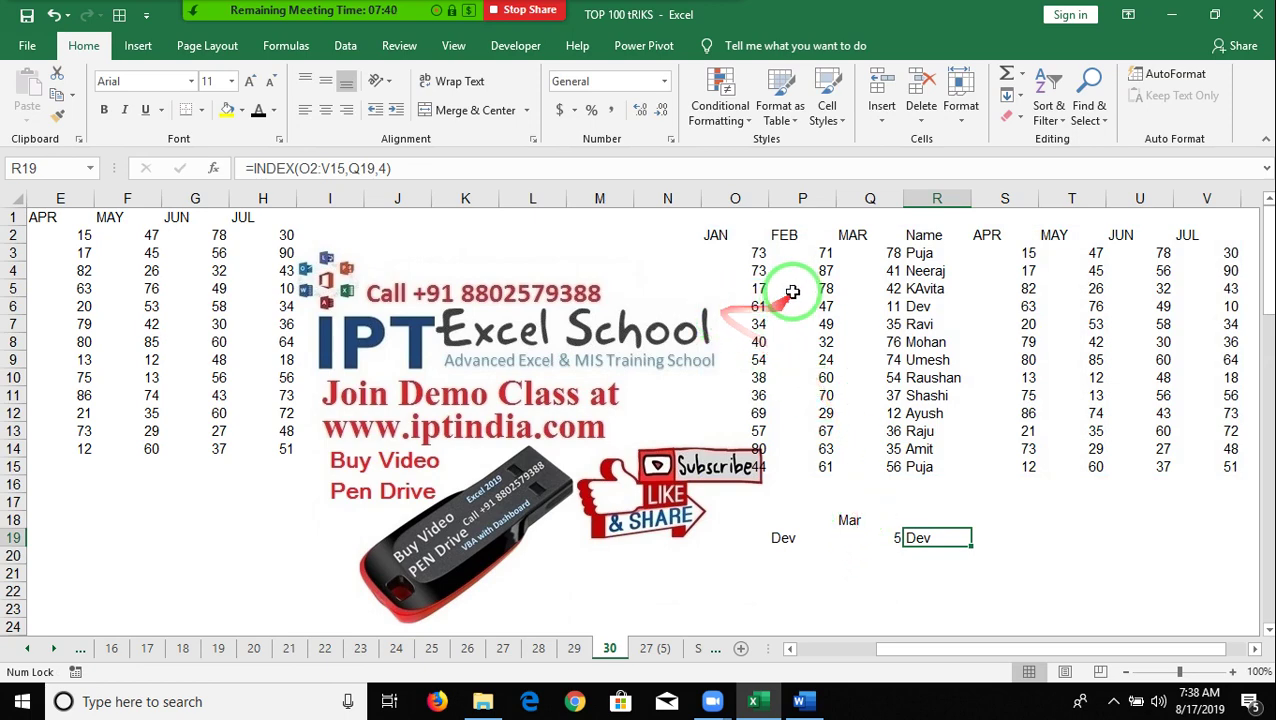
Step: Change the INDEX column argument from 4 to 3 so R19 returns 11
left_click(378, 168)
key("BackSpace")
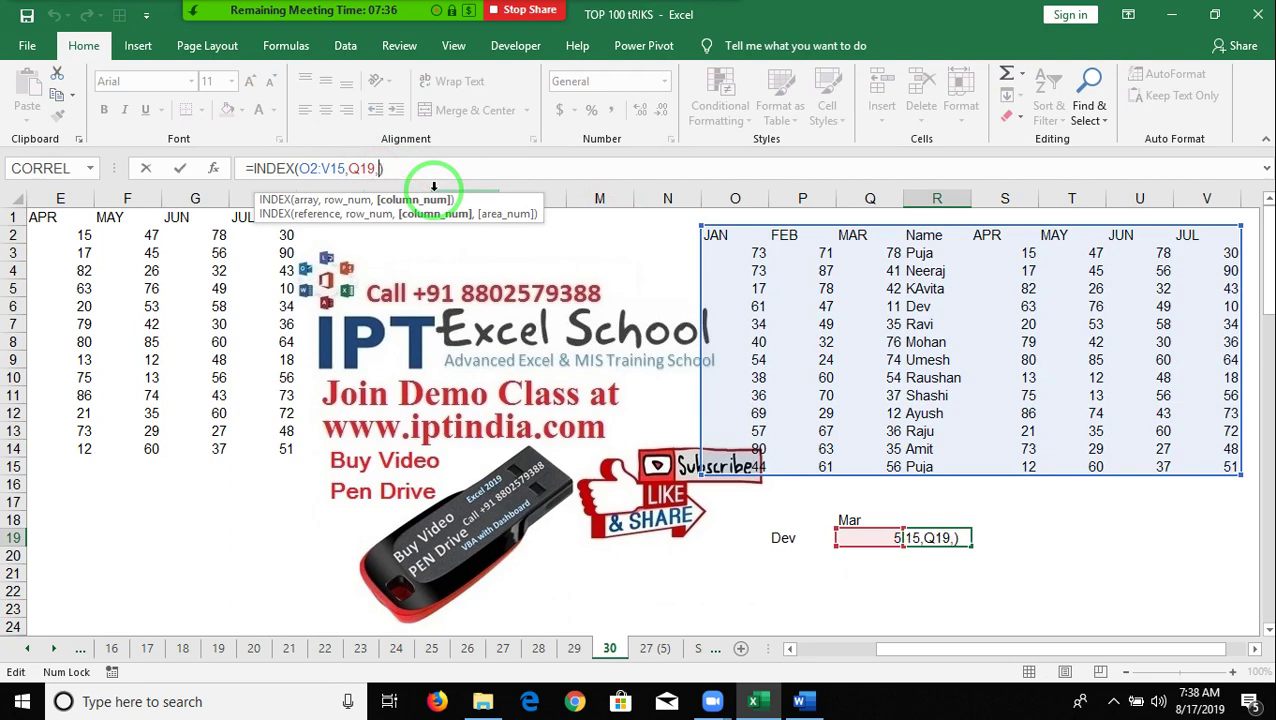
type("3")
key("Return")
key("Up")
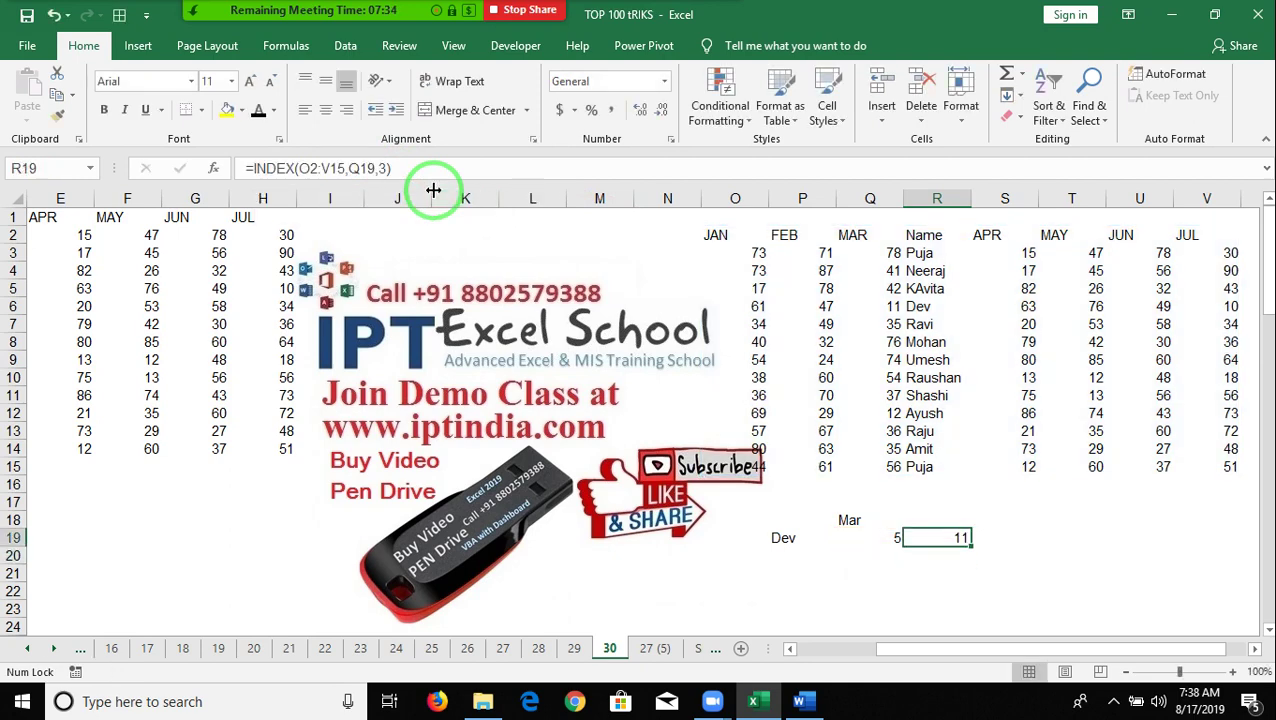